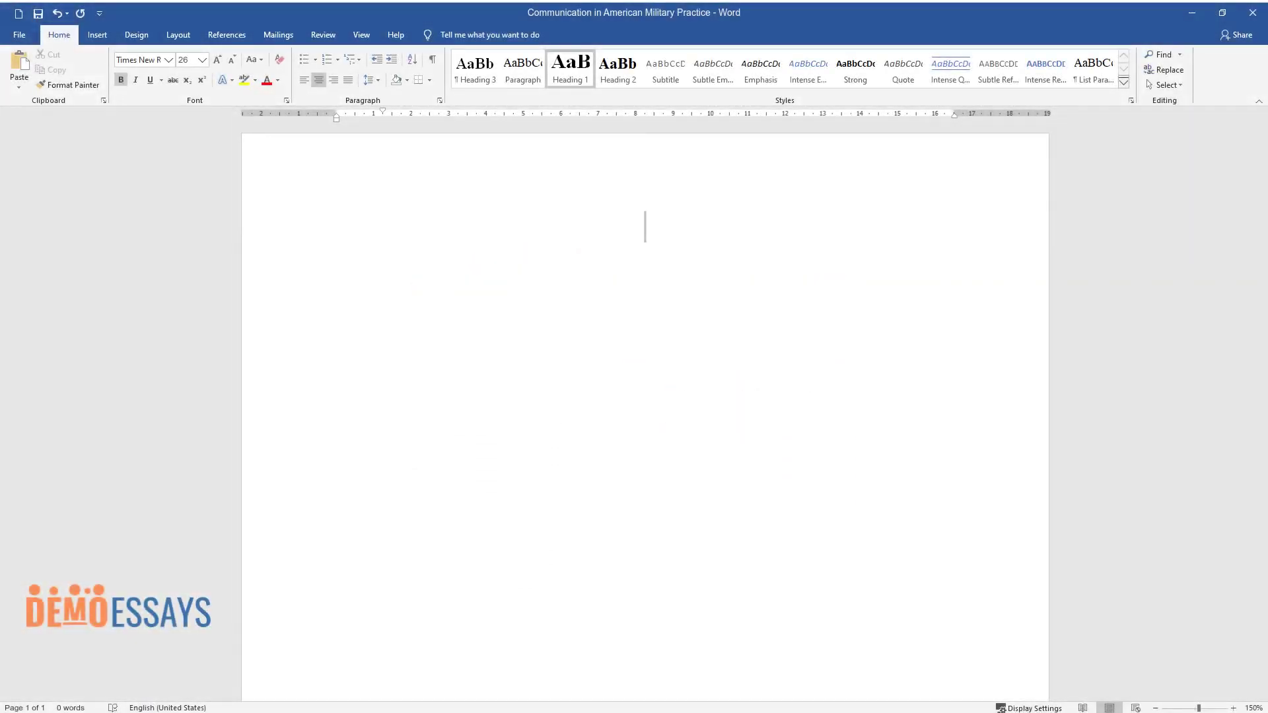
- Enter the title "Communication in American Military Practice" and the heading "Introduction" below it
type("Communicatio")
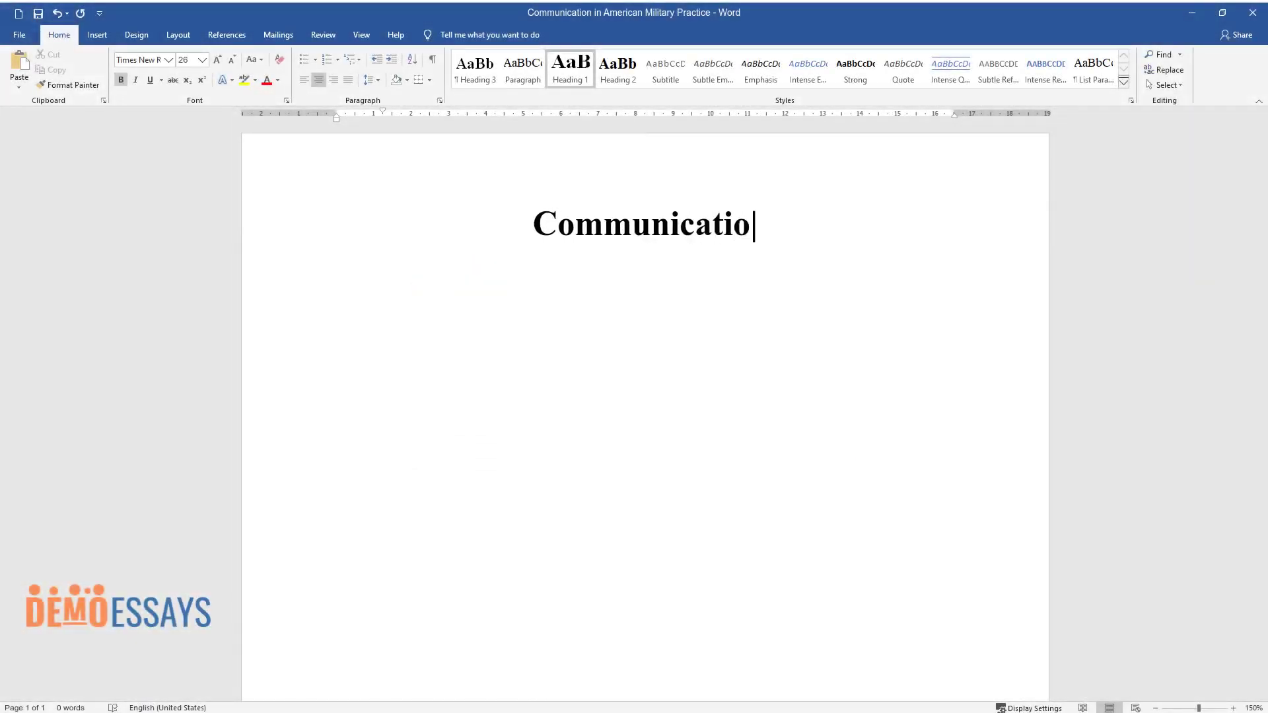
type("n in American Military Practice")
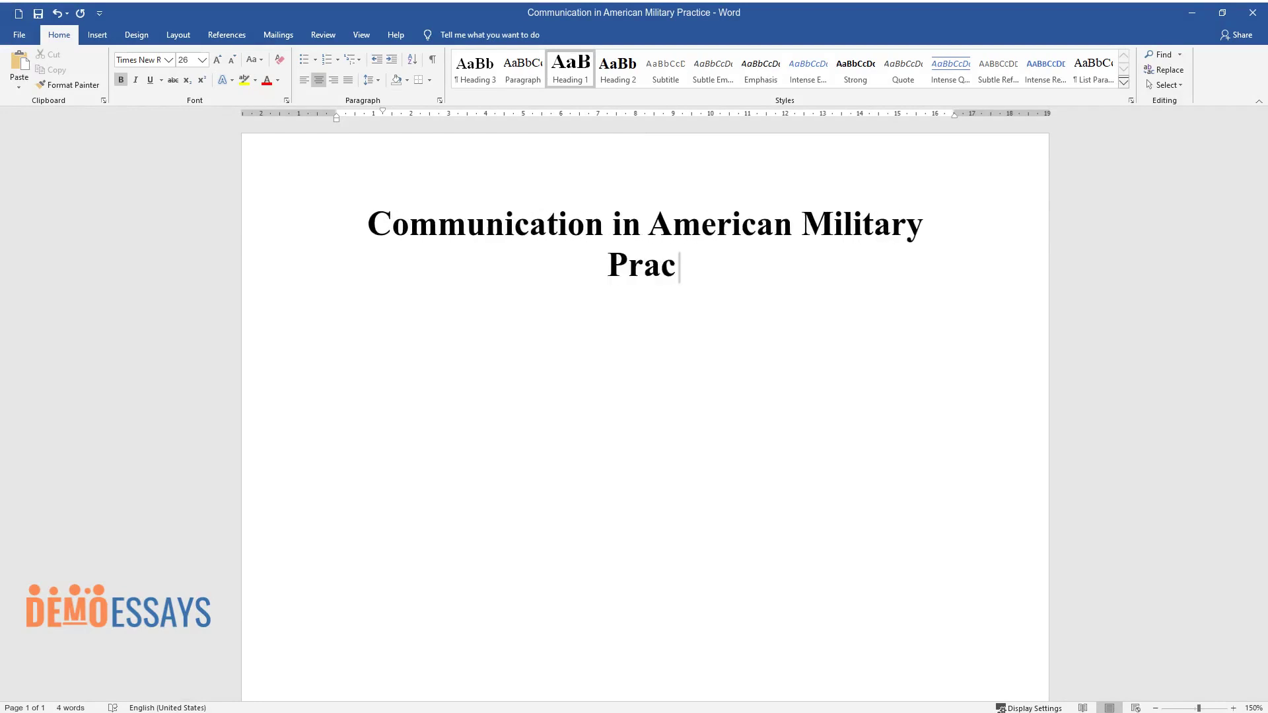
key("Return")
type("Introduction")
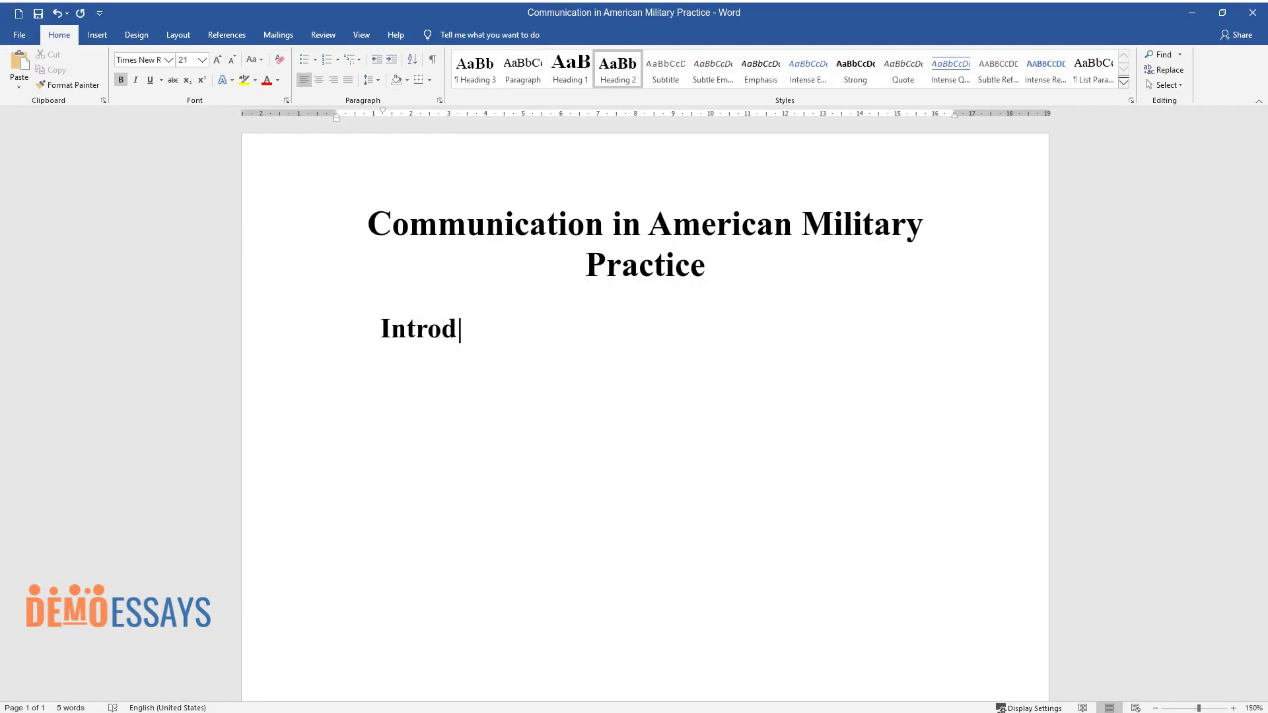
key("Return")
- Begin the Introduction paragraph with "Effective communication in military service is an important condition for military education."
type("E")
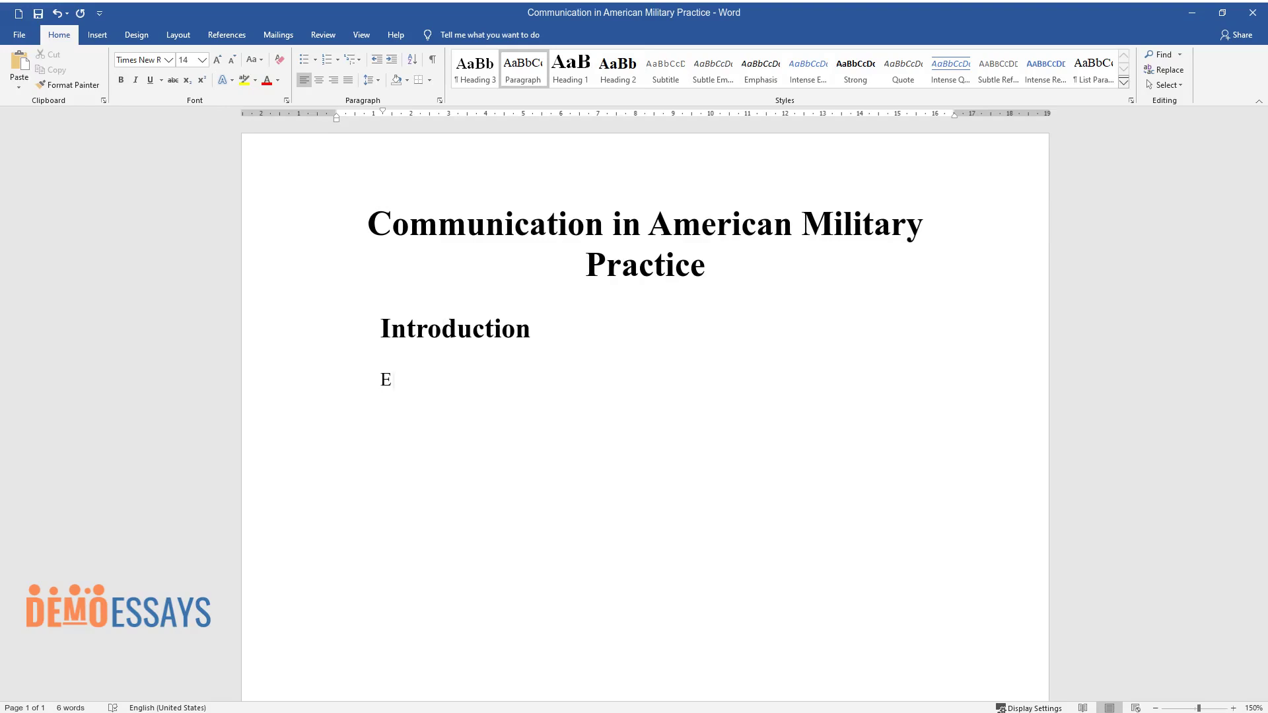
type("ffective communication in military service is an important condition f")
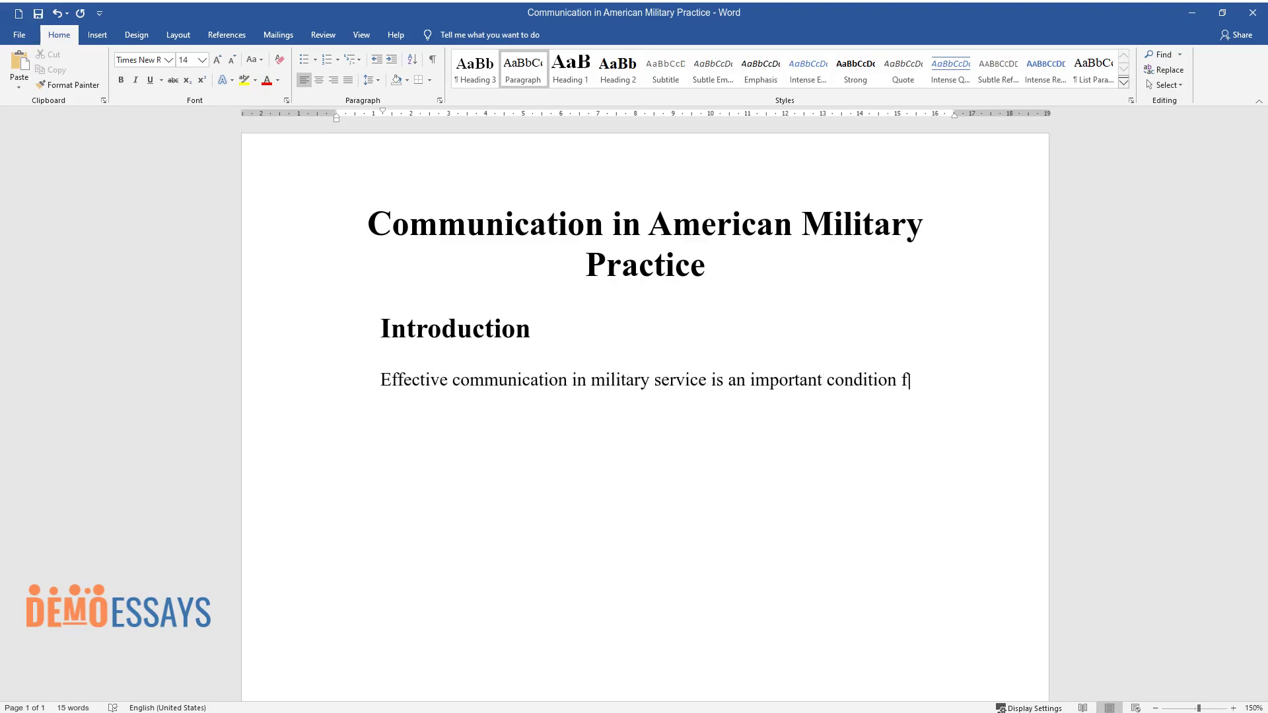
type("or military education. Well")
type("-establi")
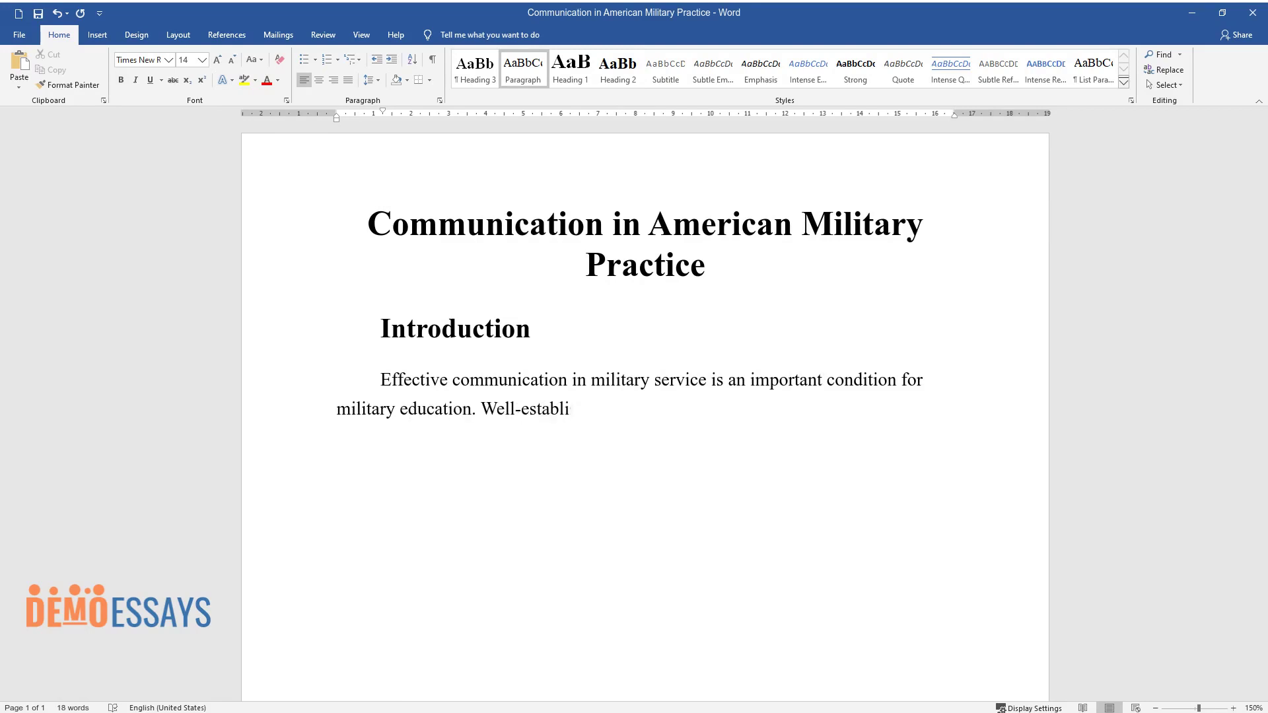
- Add the sentence "Well-established communication between soldiers is subsequently necessary for the fulfillment of duty, that is, eliminating conflicts in the interests of the home country."
type("shed communication between soldiers")
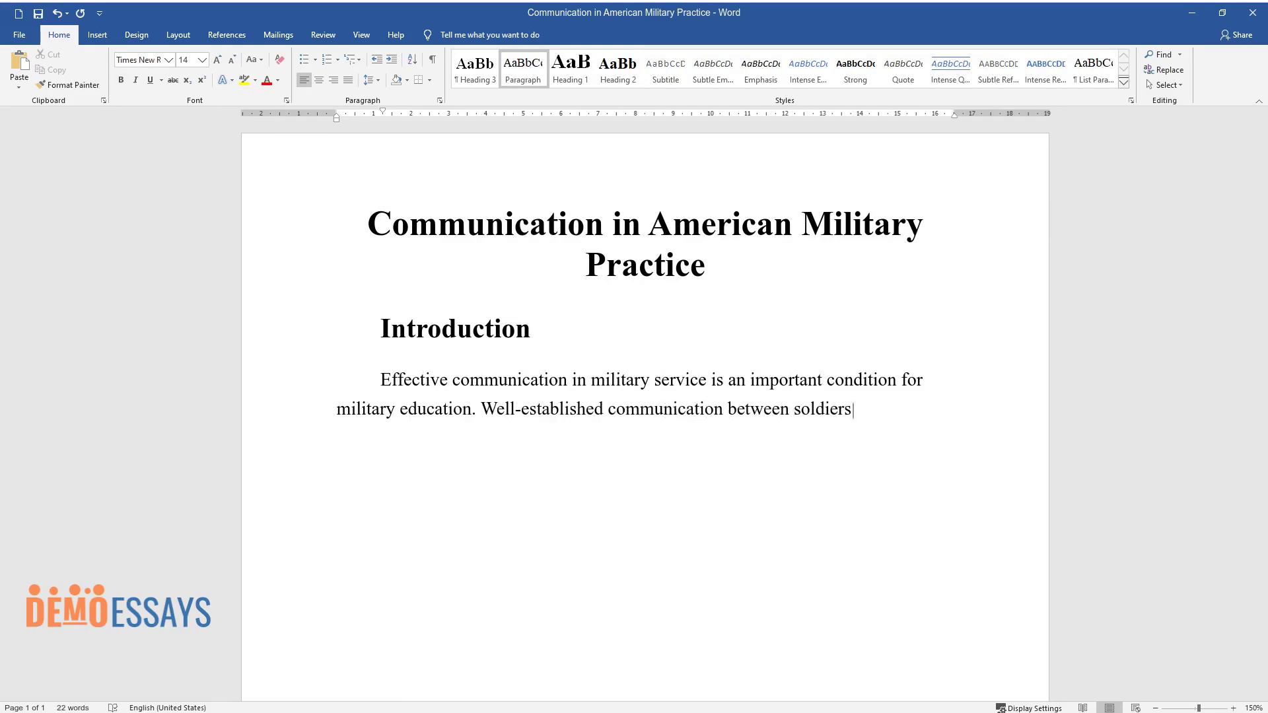
type(" is subsequently n")
type("ecessary for the ")
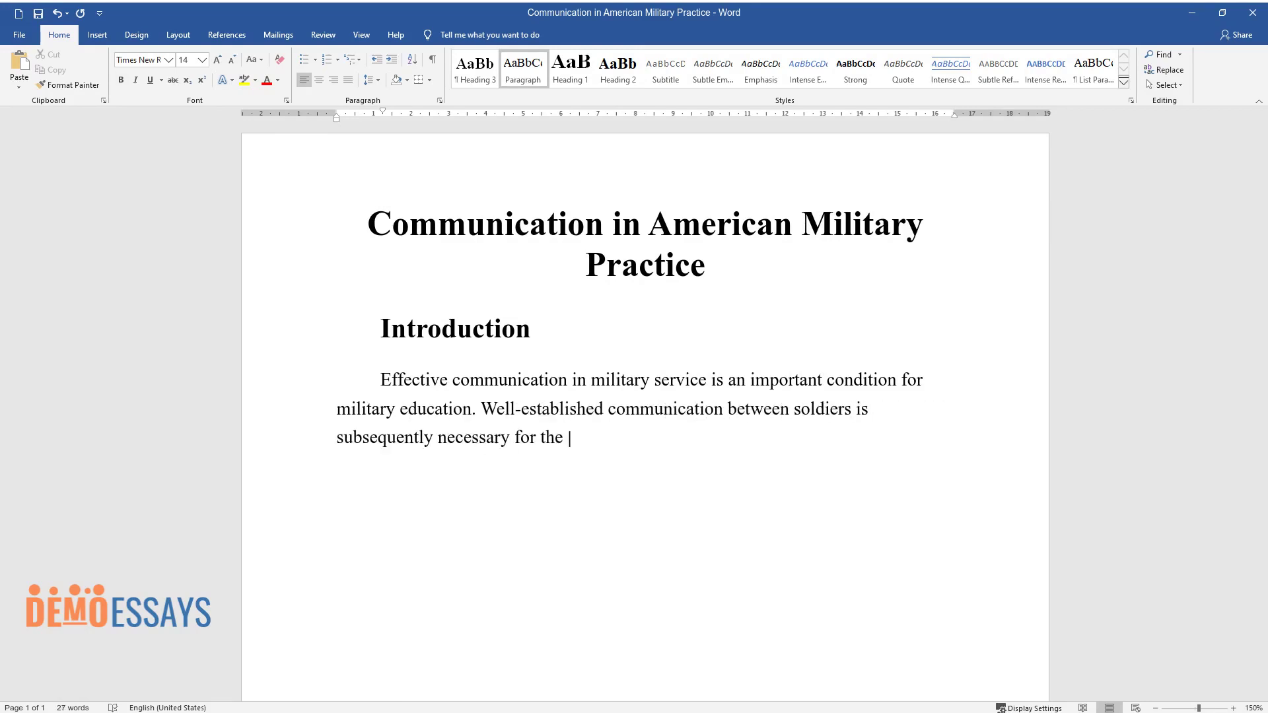
type("fulfillment of duty, that is, elimi")
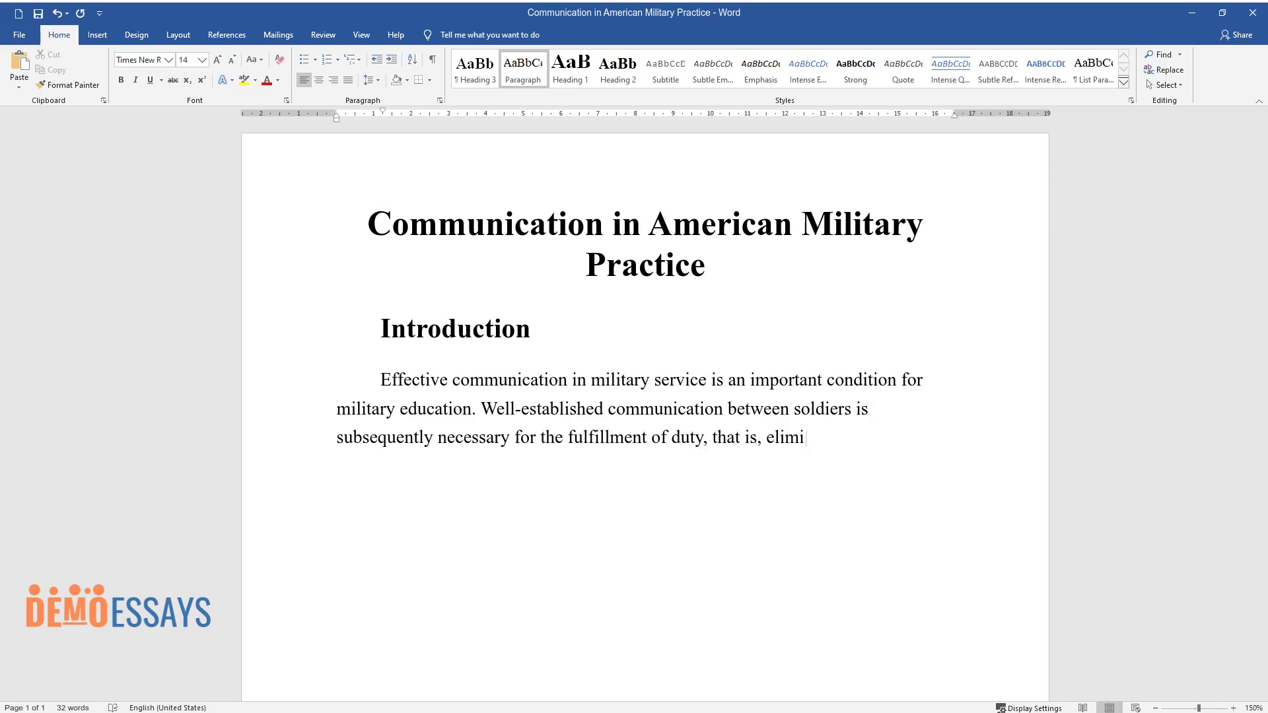
type("nating conflicts in the interests o")
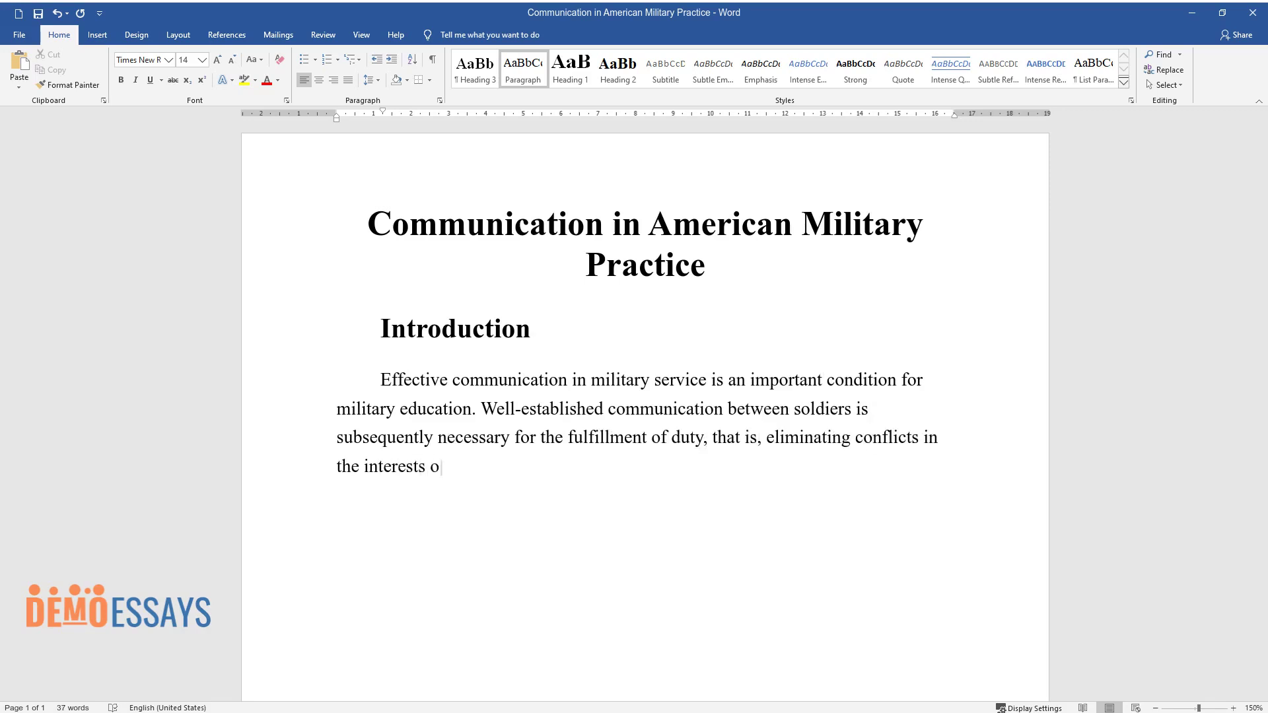
type("f the home country. Effective and we")
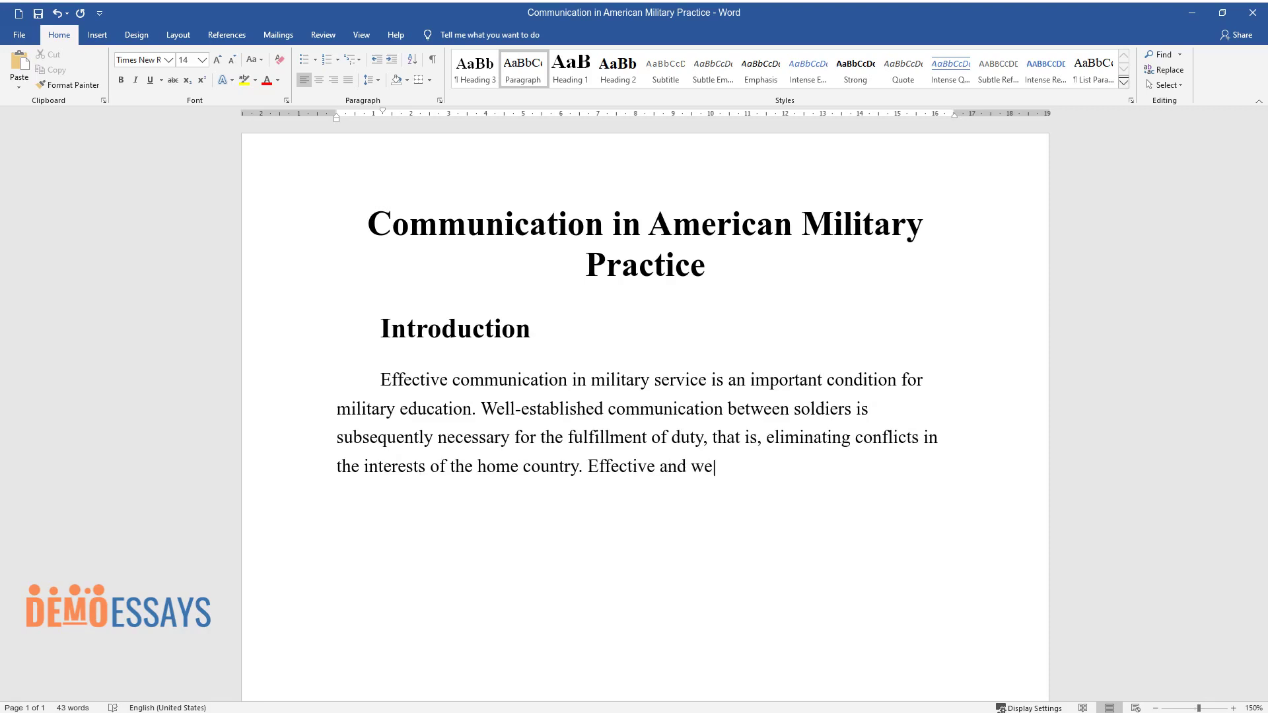
- Add the sentence "Effective and well-organized communication is a condition for coordinating actions for the successful implementation of strategically important tasks."
type("ll-organized communication is a con")
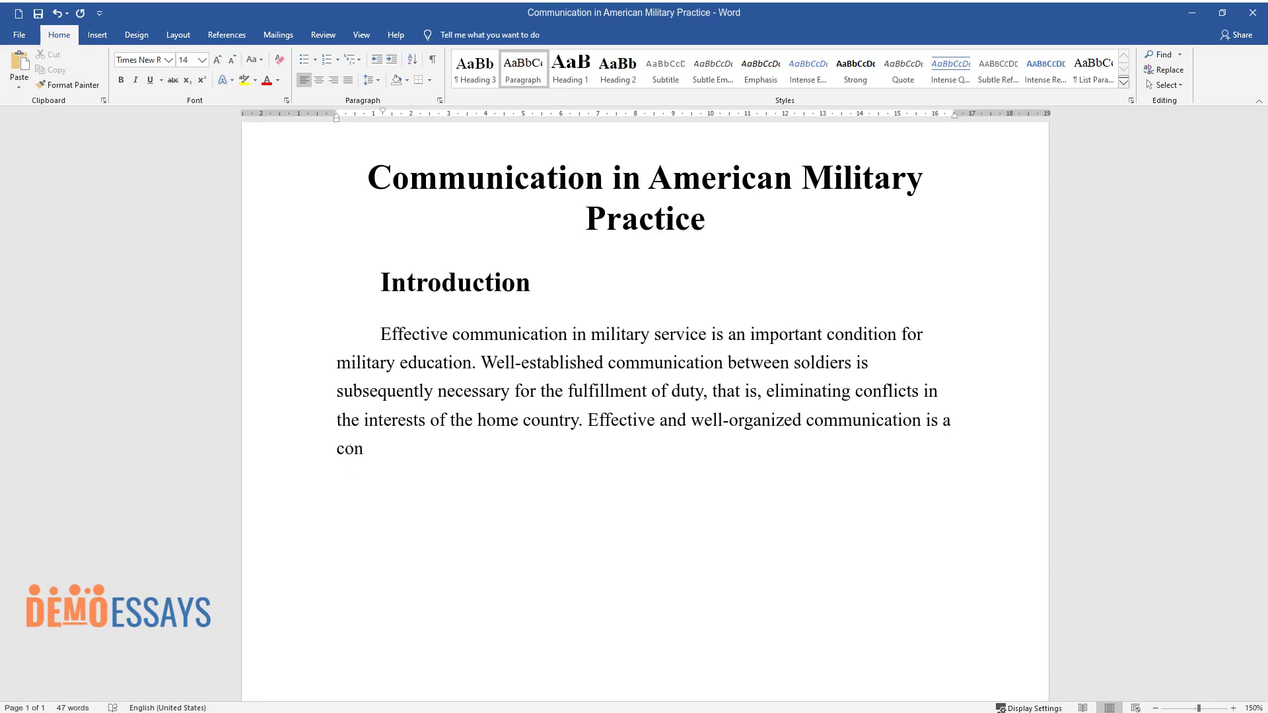
type("dition for coordinating actions for")
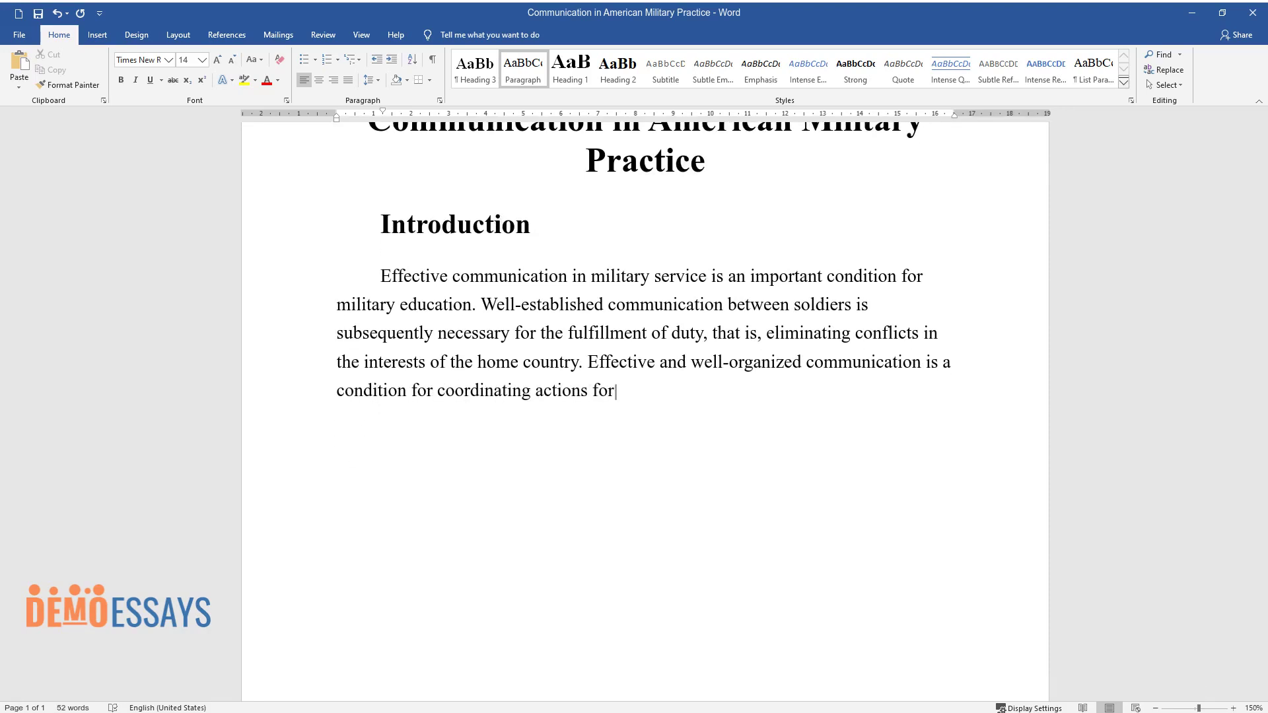
type(" the successful implementation of s")
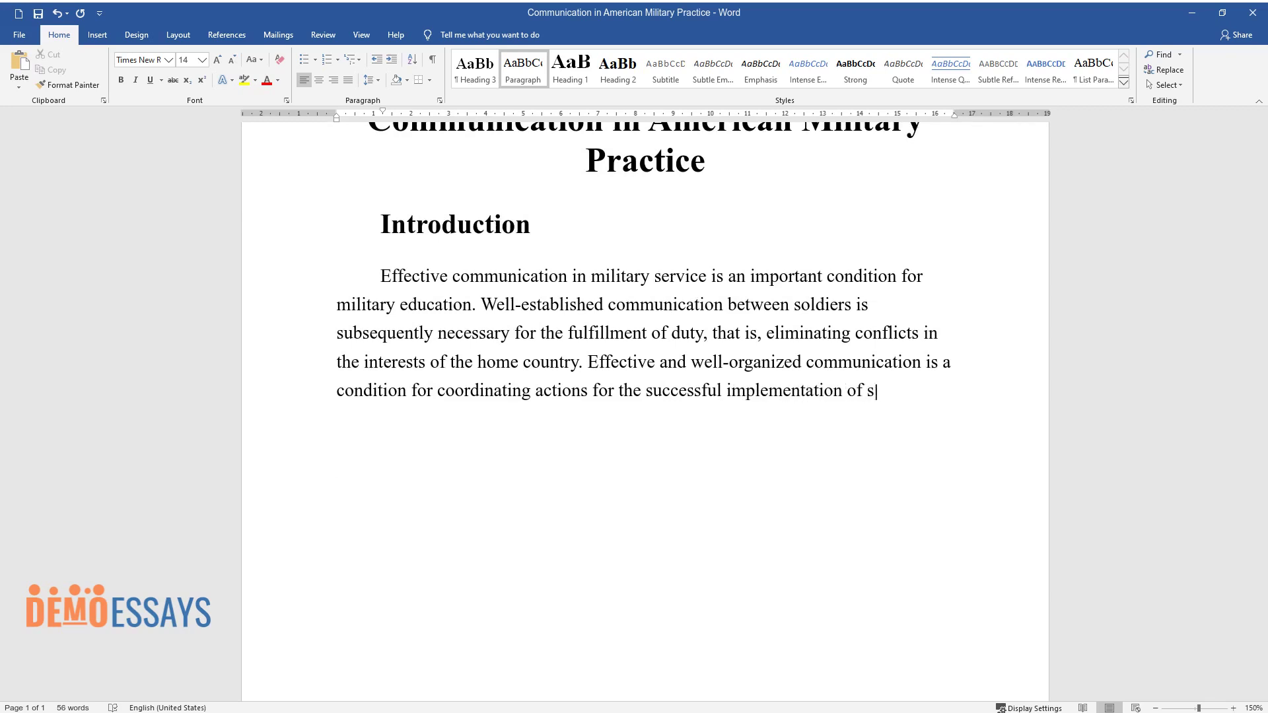
type("trategically important tasks. Havin")
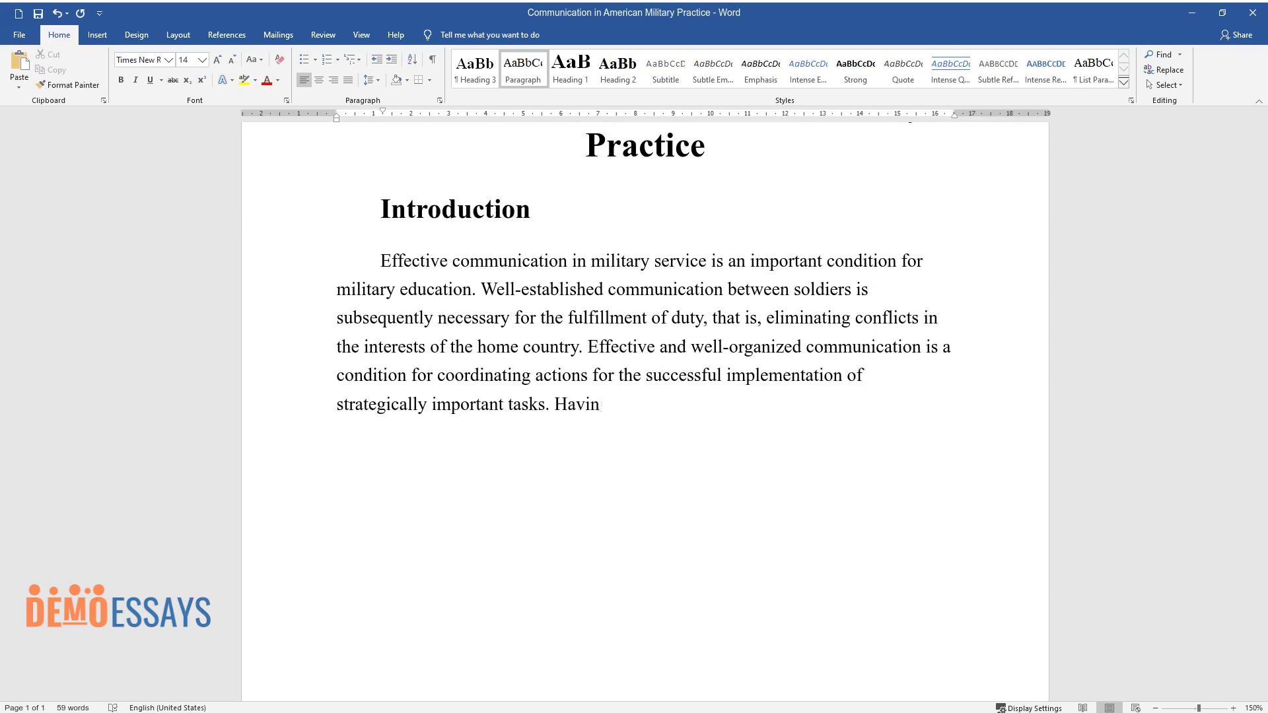
- Continue the paragraph with "Having considered the forms and types of communication in the army, its importance in military affairs will be"
type("g considered the forms and types of")
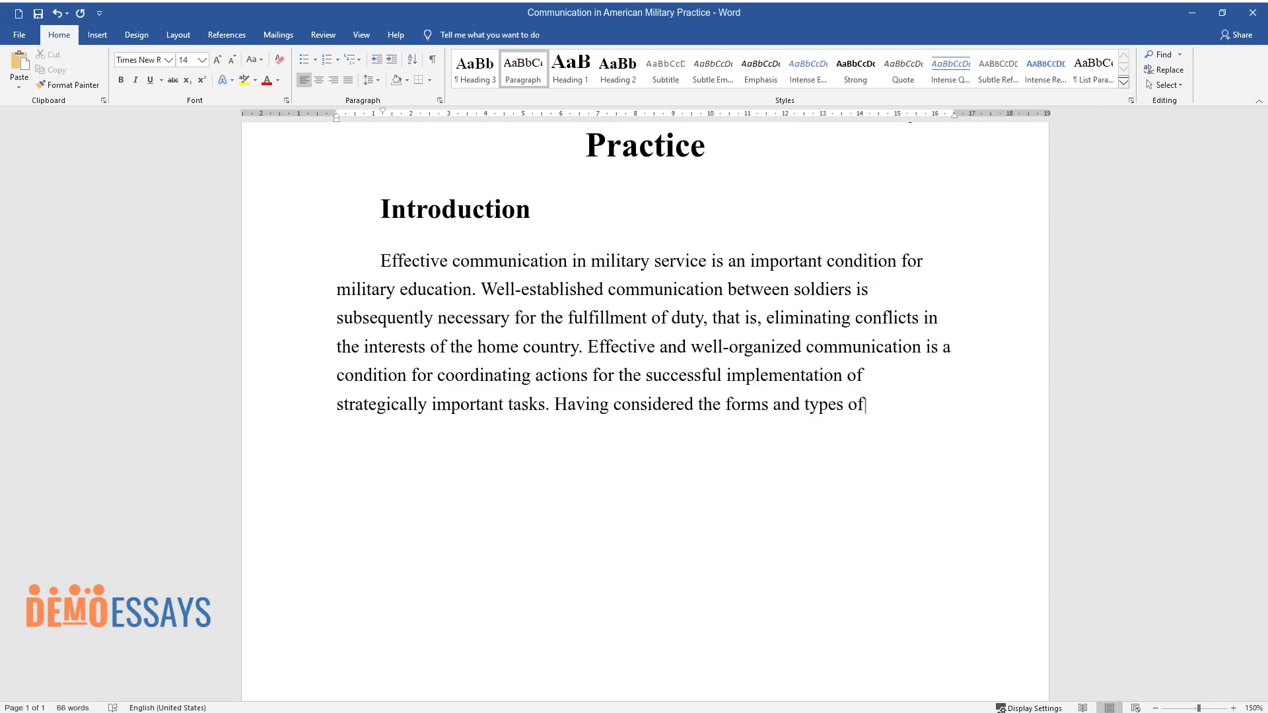
type(" communication in the army, its imp")
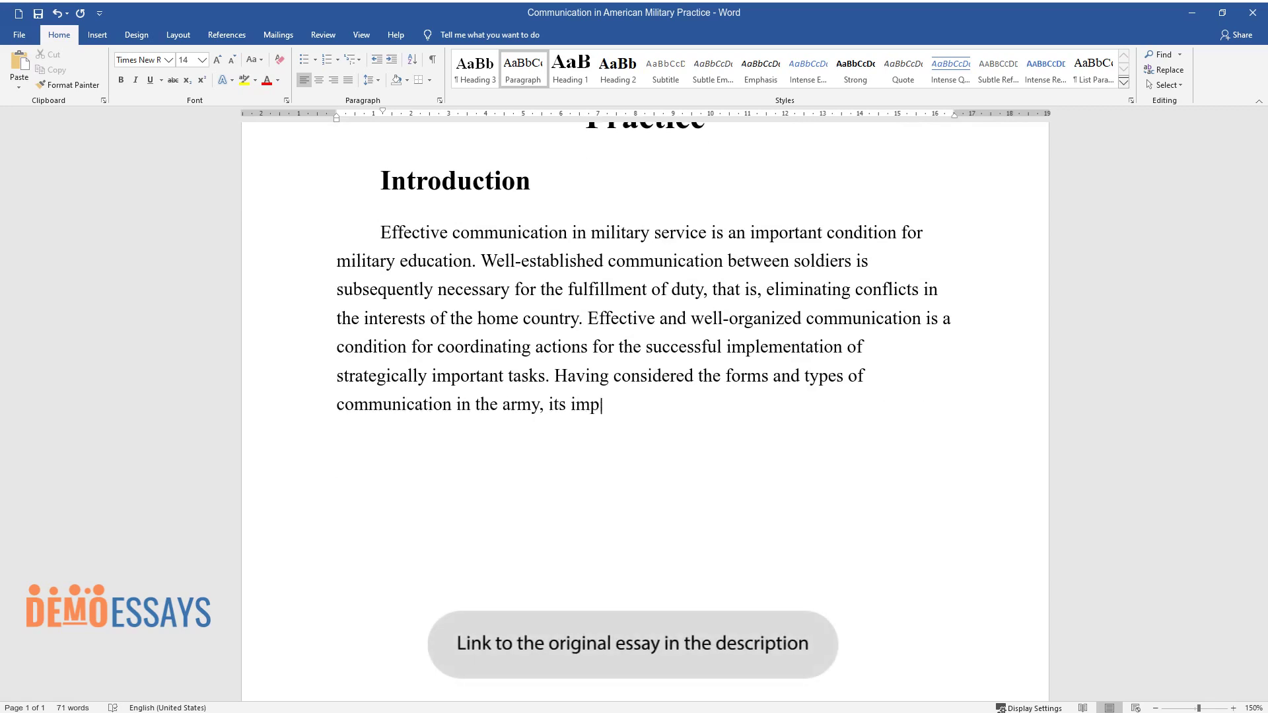
type("ortance in military affairs will be")
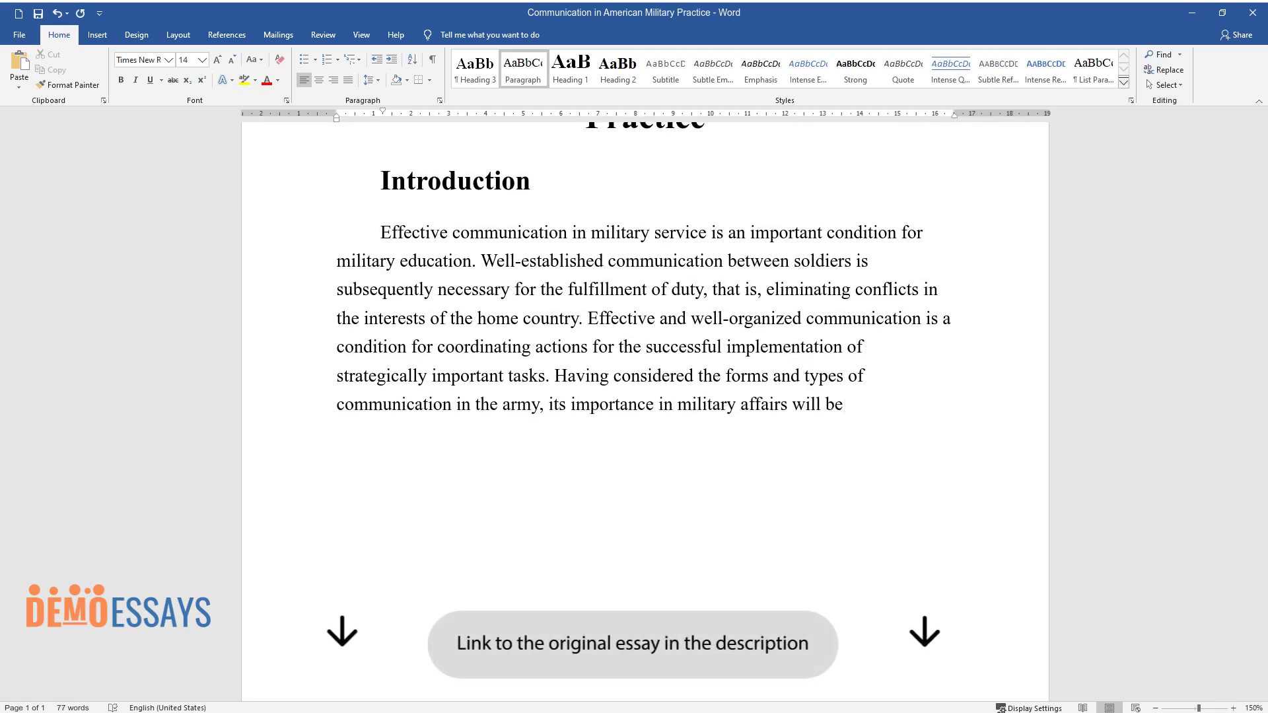
- Complete the sentence with "emphasized, and advice on how to improve and support it will be given."
type(" emphasized, and advice on")
type(" how to i")
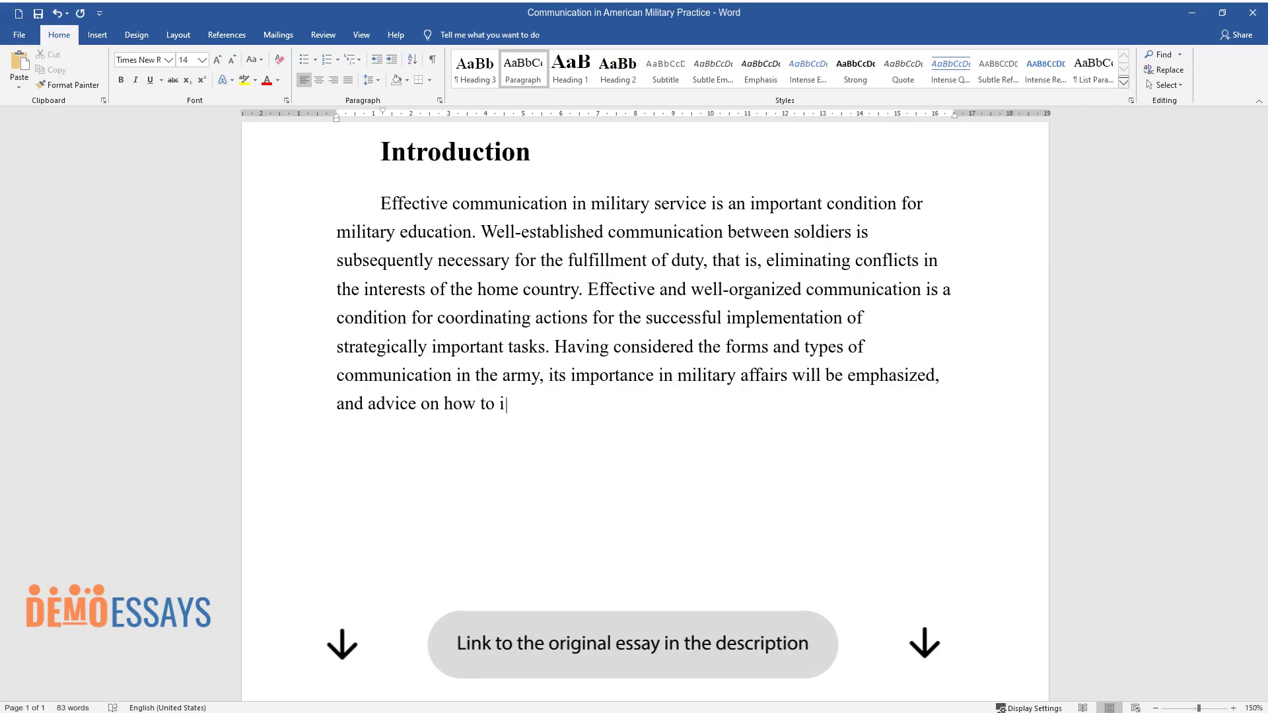
type("mprove and support it will be given.")
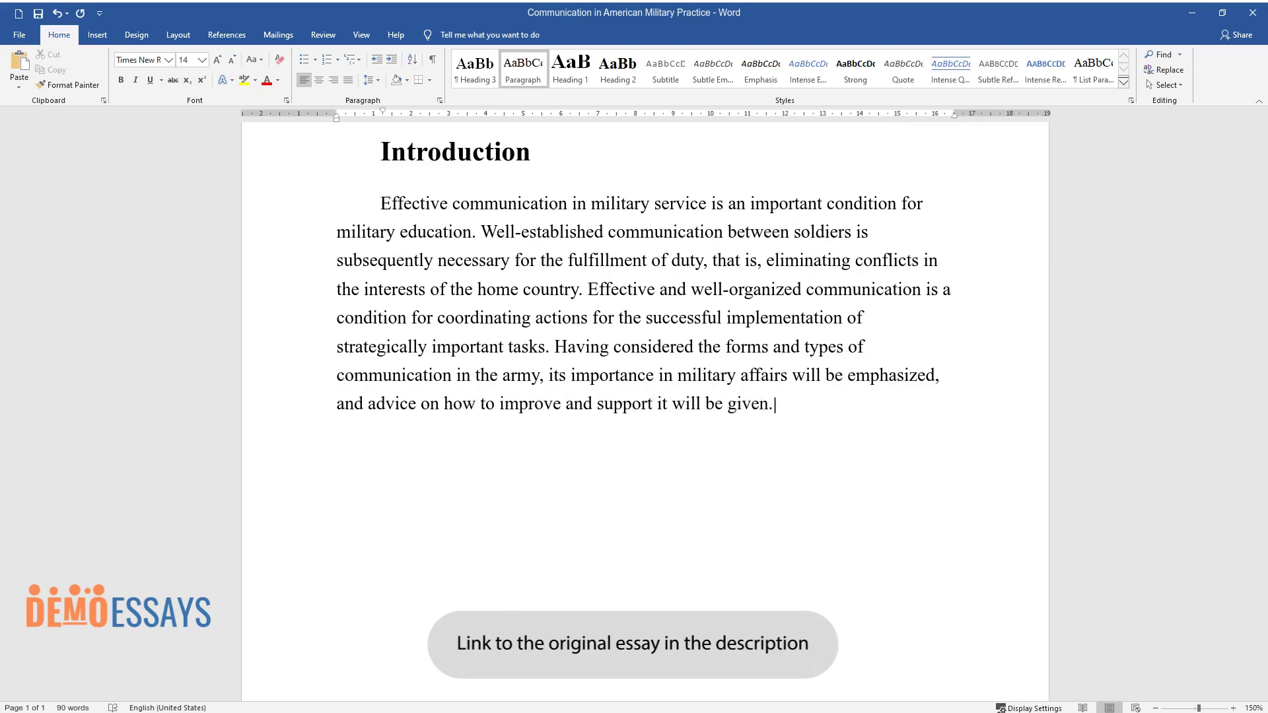
- Append "Communication is the main condition for the well-calibrated work of the American army as a structure based on the chain of command, accountability, and order fulfillment."
type(" Communication is the main conditi")
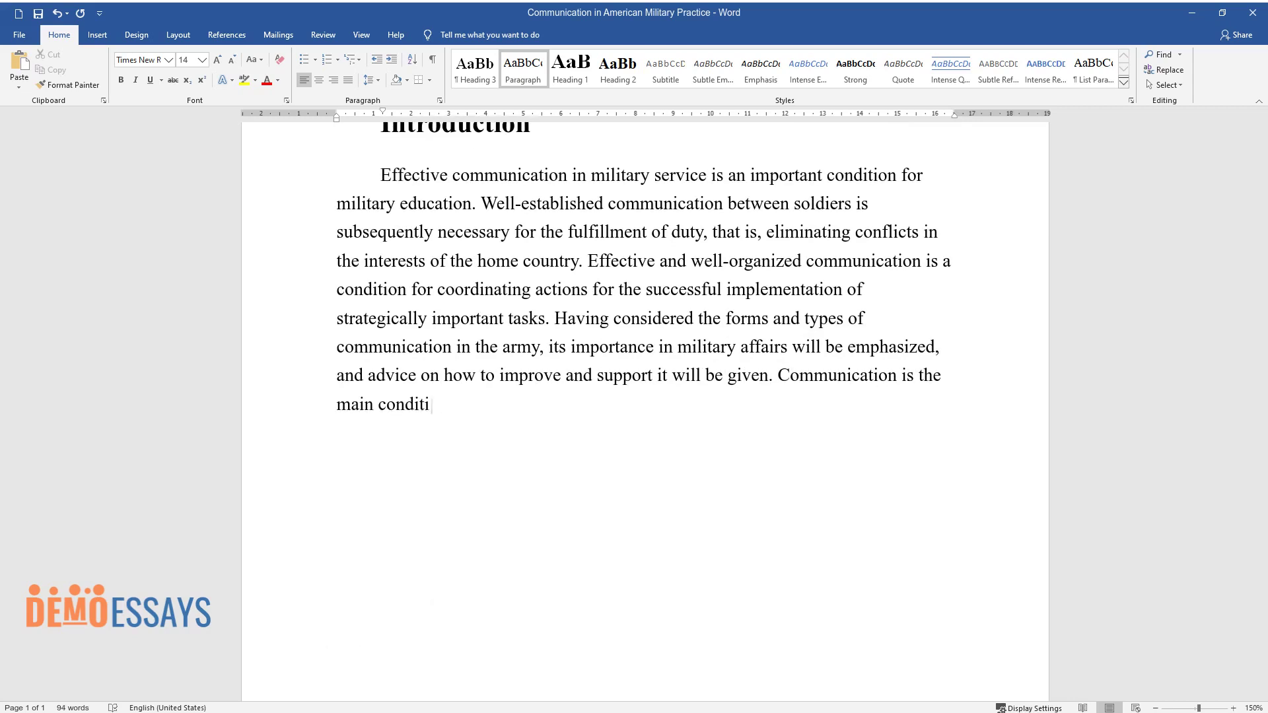
type("on for the well-calibrated work of t")
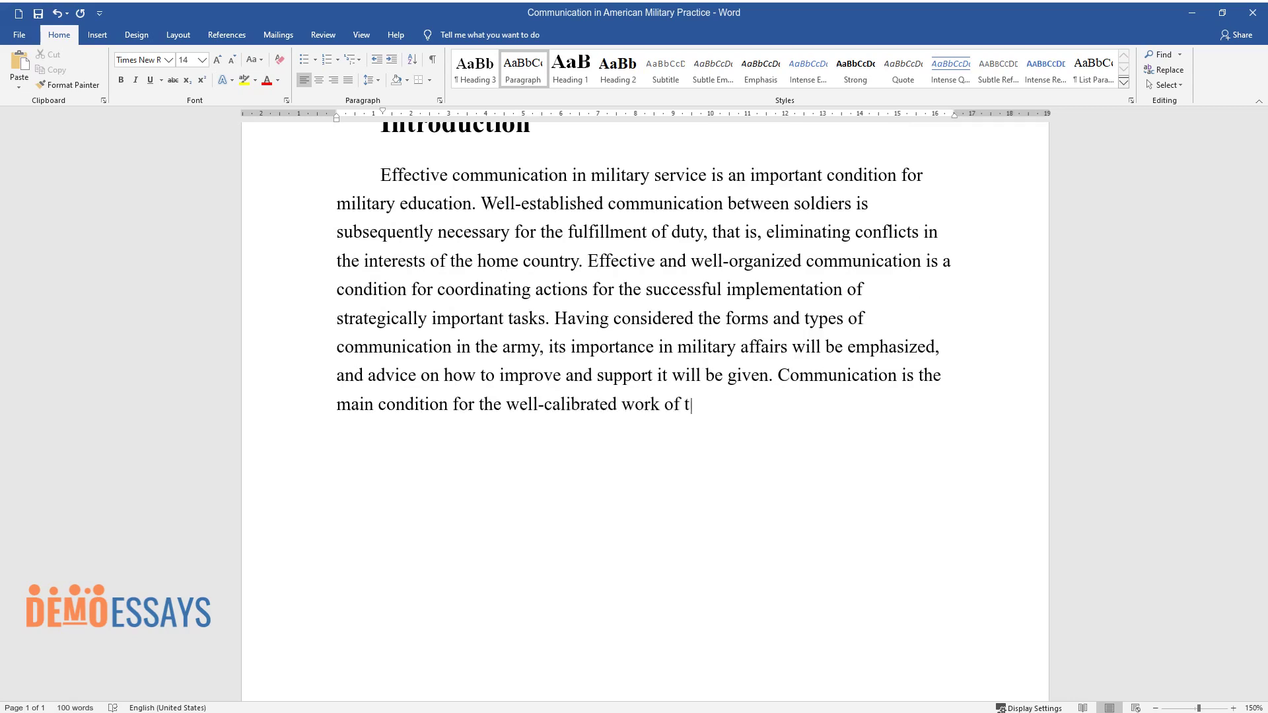
type("he American army as a structure bas")
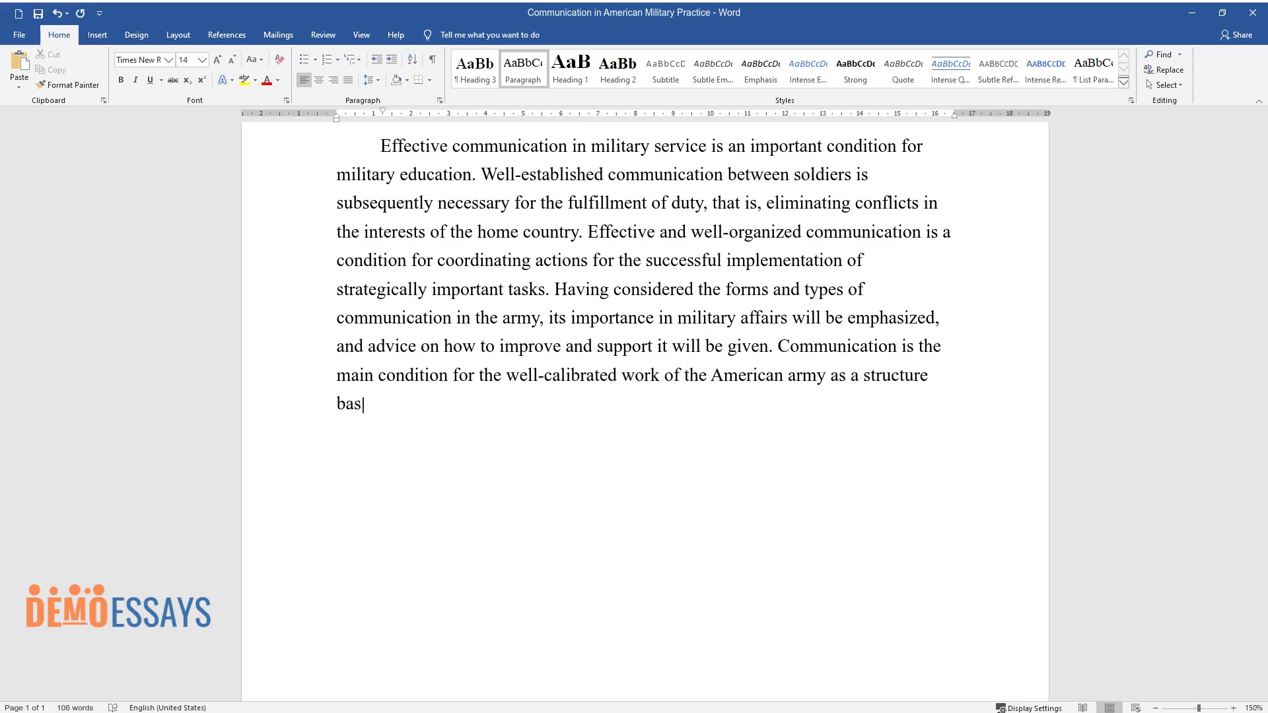
type("ed on the chain of command, account")
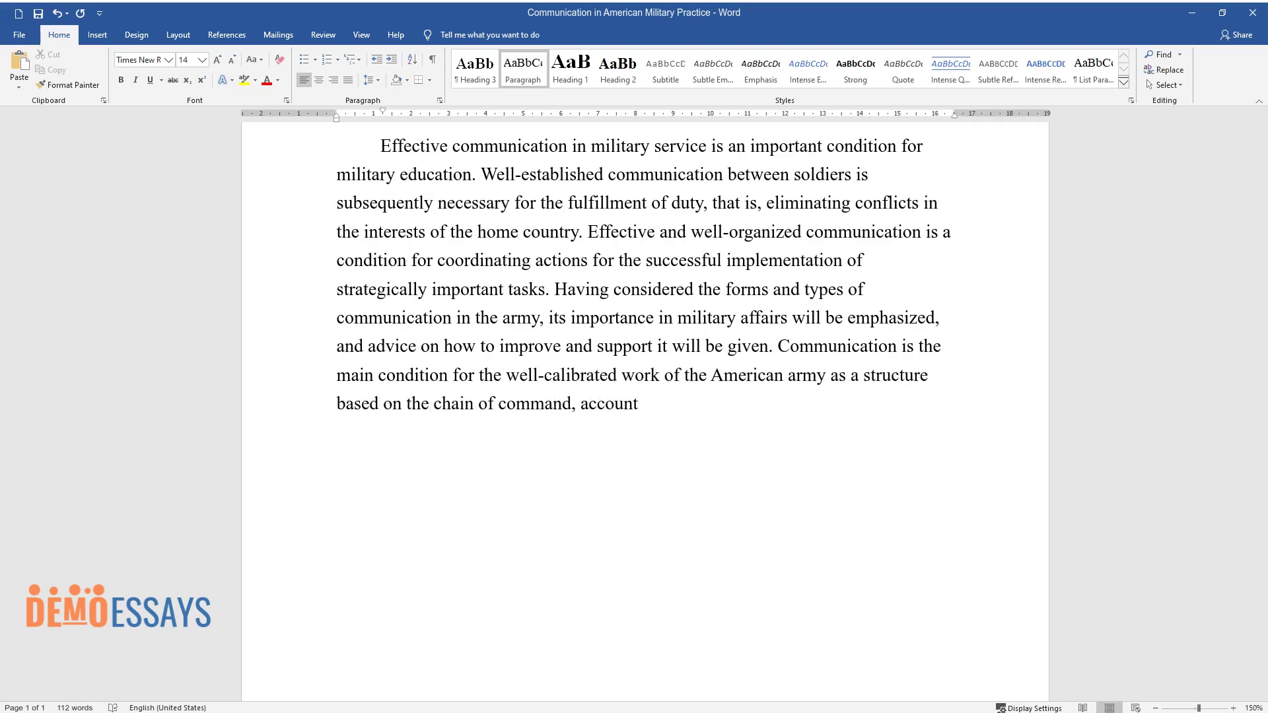
type("ability, and order fulfillment.")
key("Return")
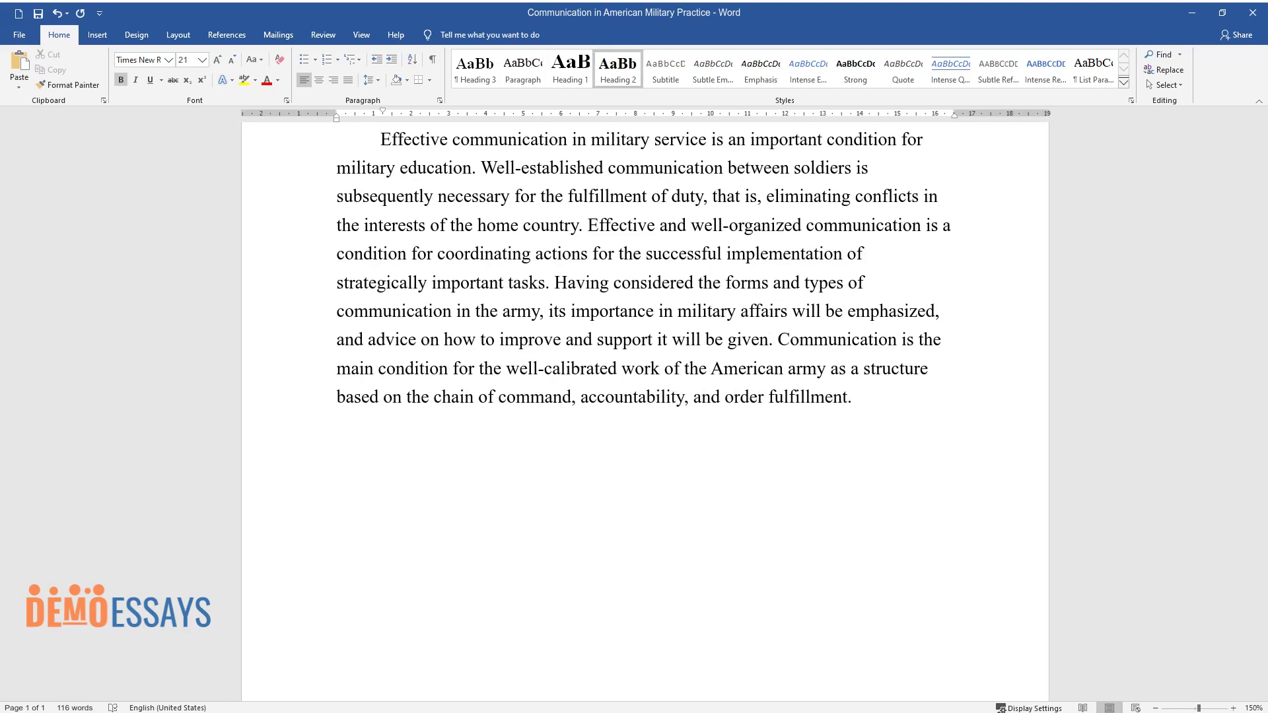
- Add the section heading "Subordination and Examples of Miscommunication" below the introduction paragraph
type("Subordination ")
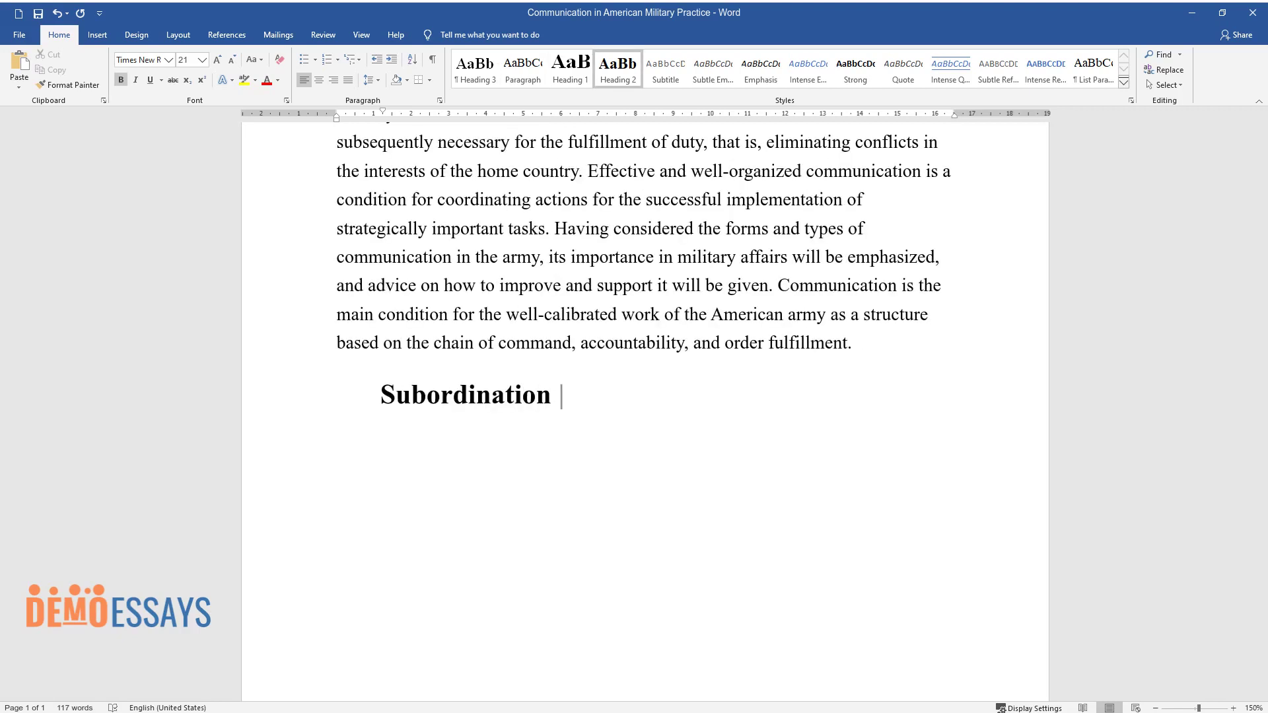
type("and Examples of Miscommunication")
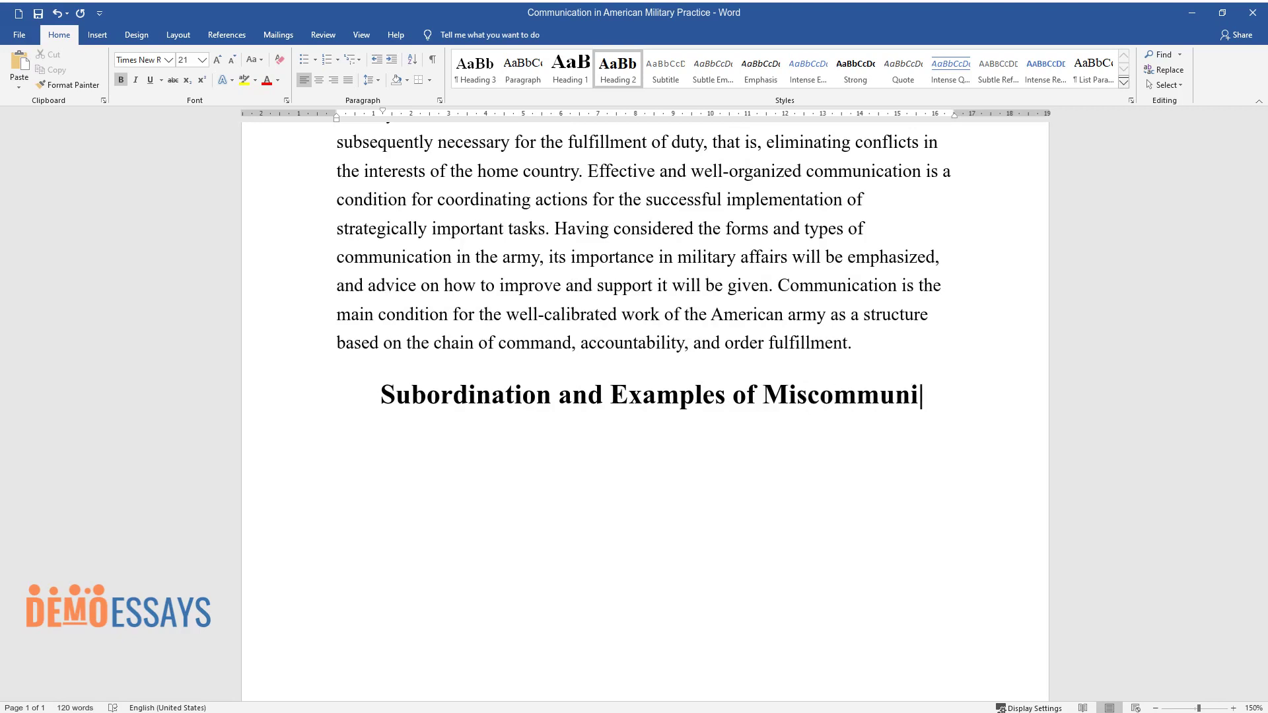
key("Return")
- Begin the section's paragraph with "Communication between soldiers and higher-ranking officers, such as non-commissioned officers, appears to require"
type("Communica")
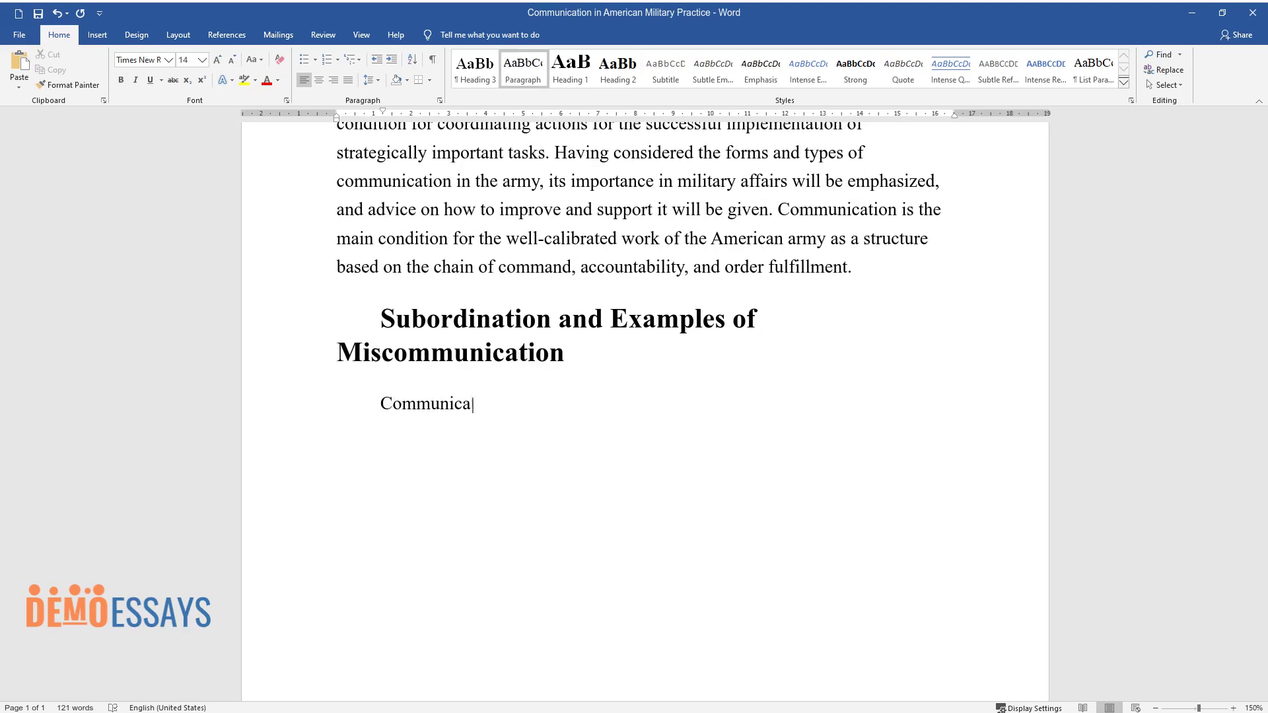
type("tion between soldiers and higher-ra")
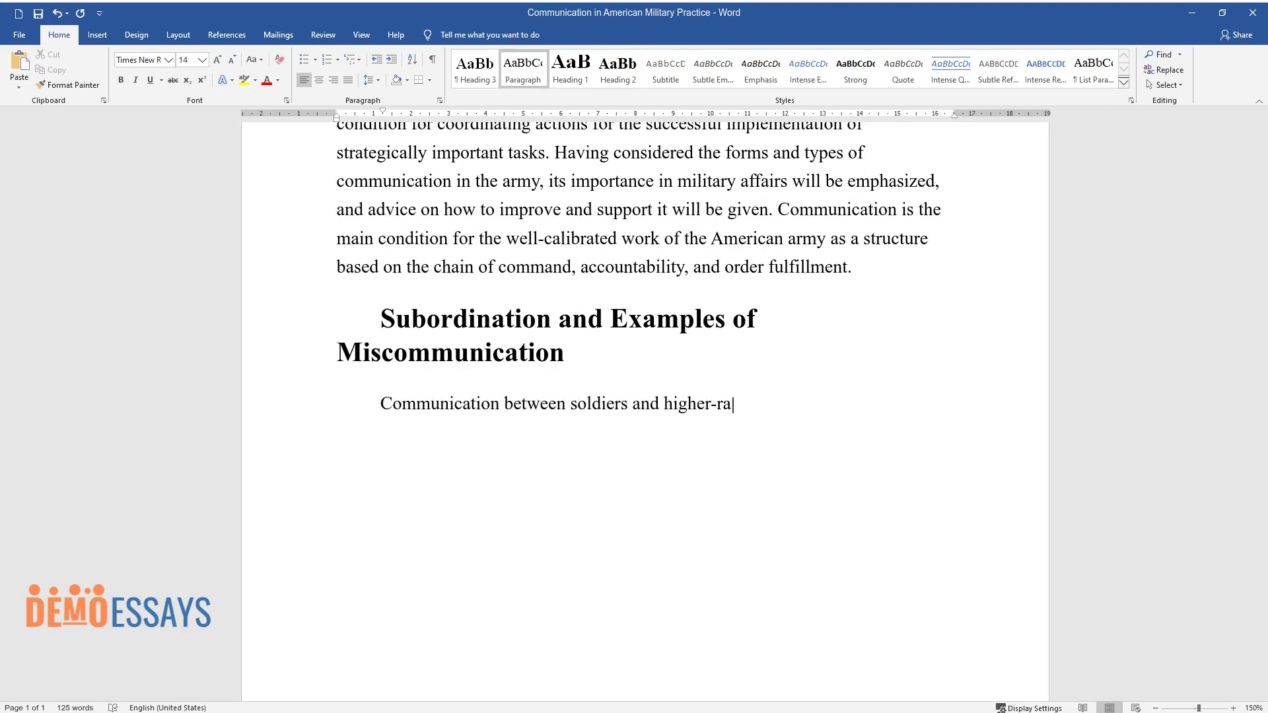
type("nking officers, such as non-commis")
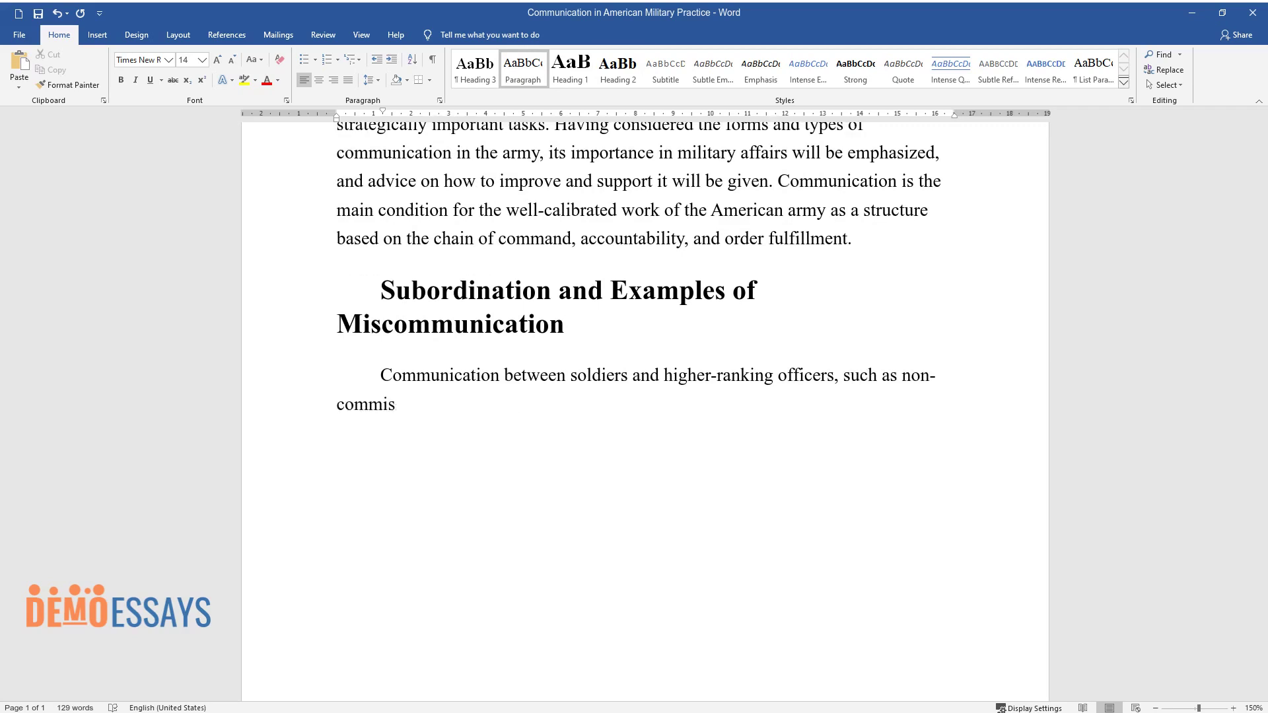
type("sioned officers, appears to require")
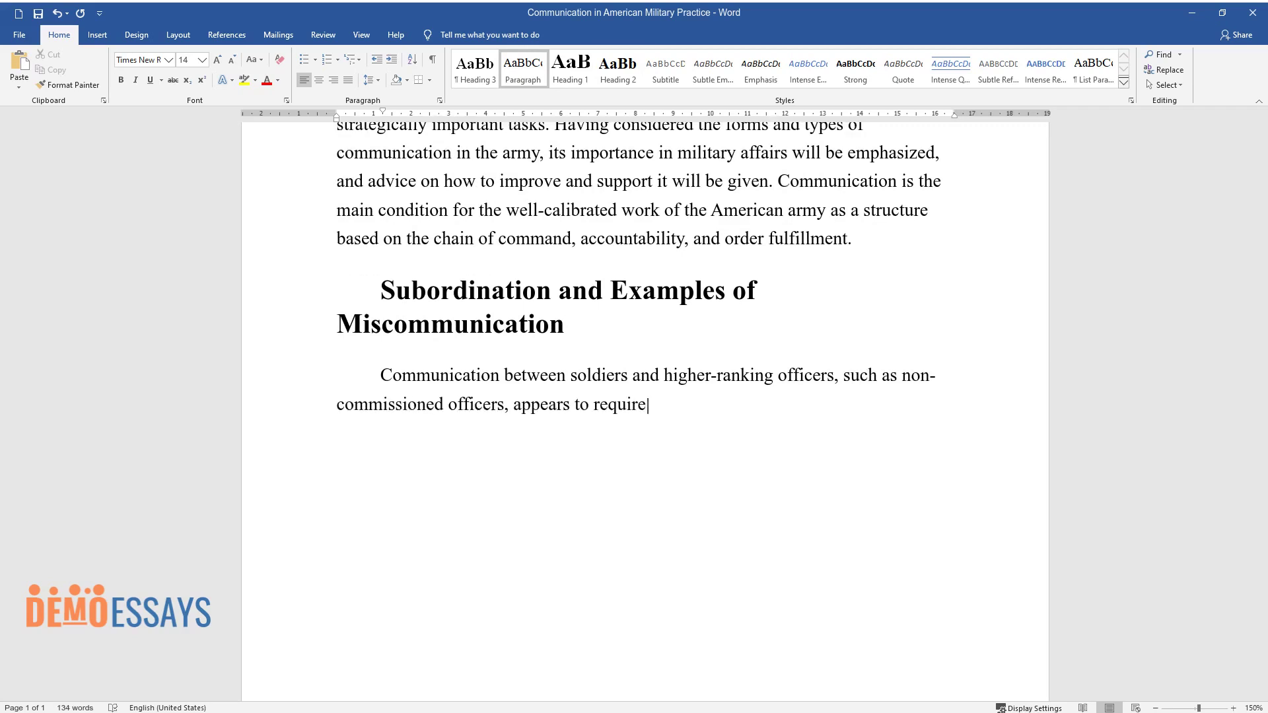
- Complete the sentence with "calibration and debugging in such a way that its functionality resembles a well-oiled mechanism."
type(" calibration and debugging in such")
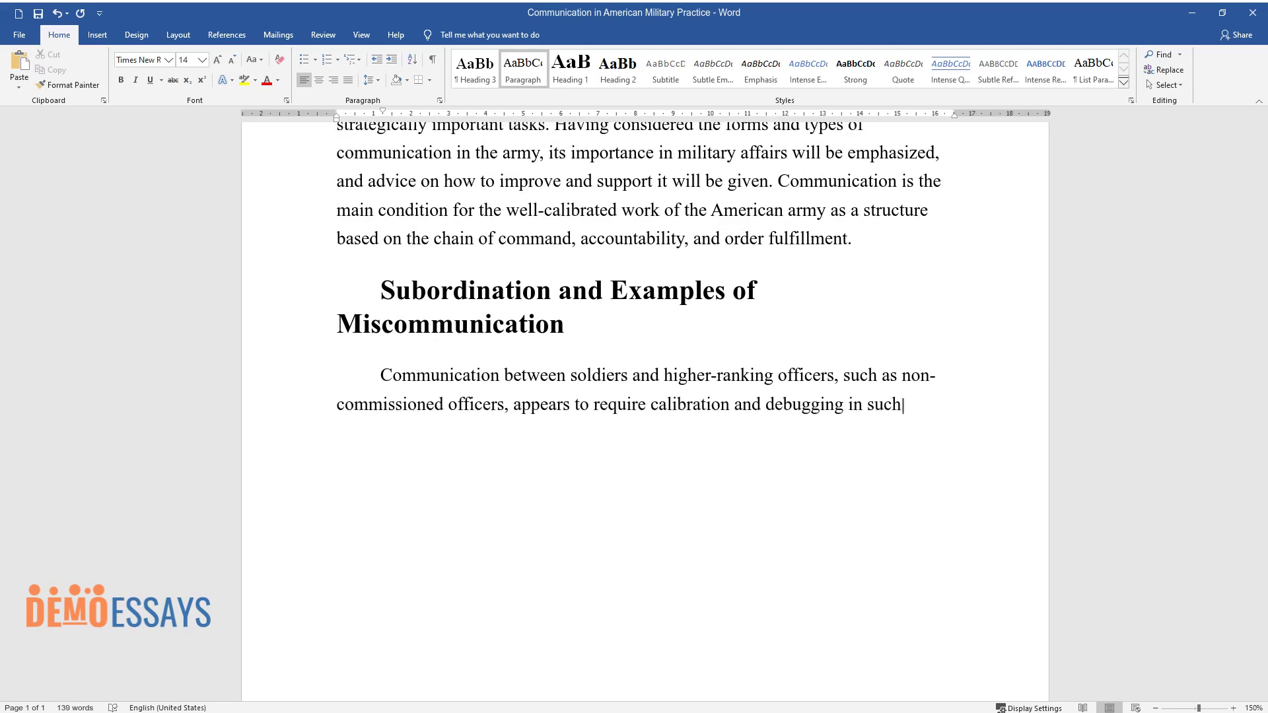
type(" a way that its functionality resem")
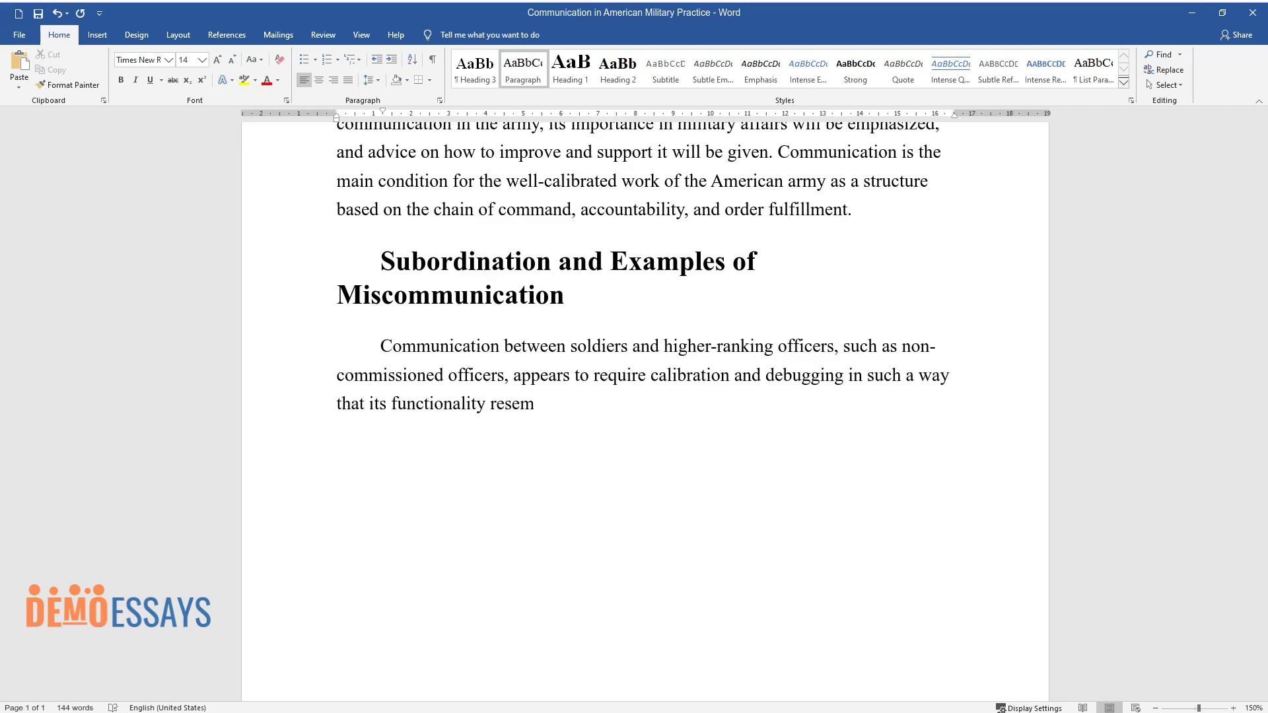
type("bles a well-oiled mechanism. In th")
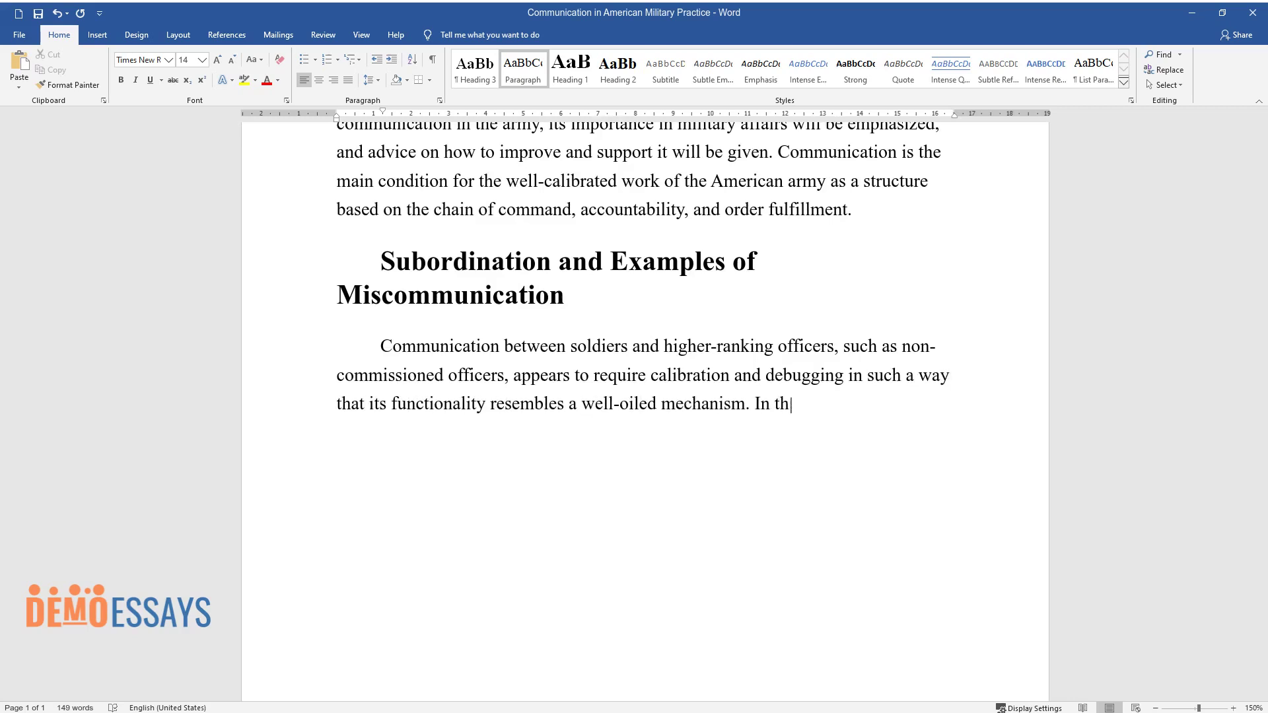
- Continue the paragraph with "In the process of performing a military operation or during training, officers require immediate execution of orders,"
type("e process of performing a military operatio")
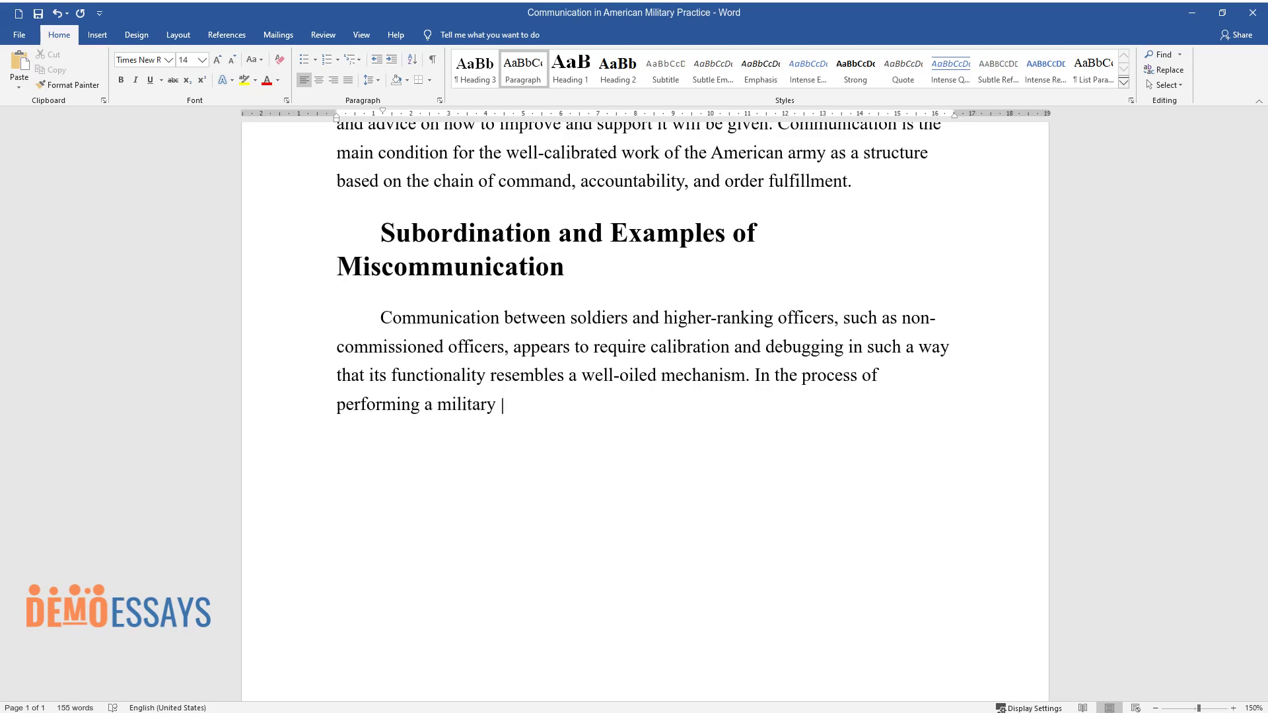
type("n or during training, offi")
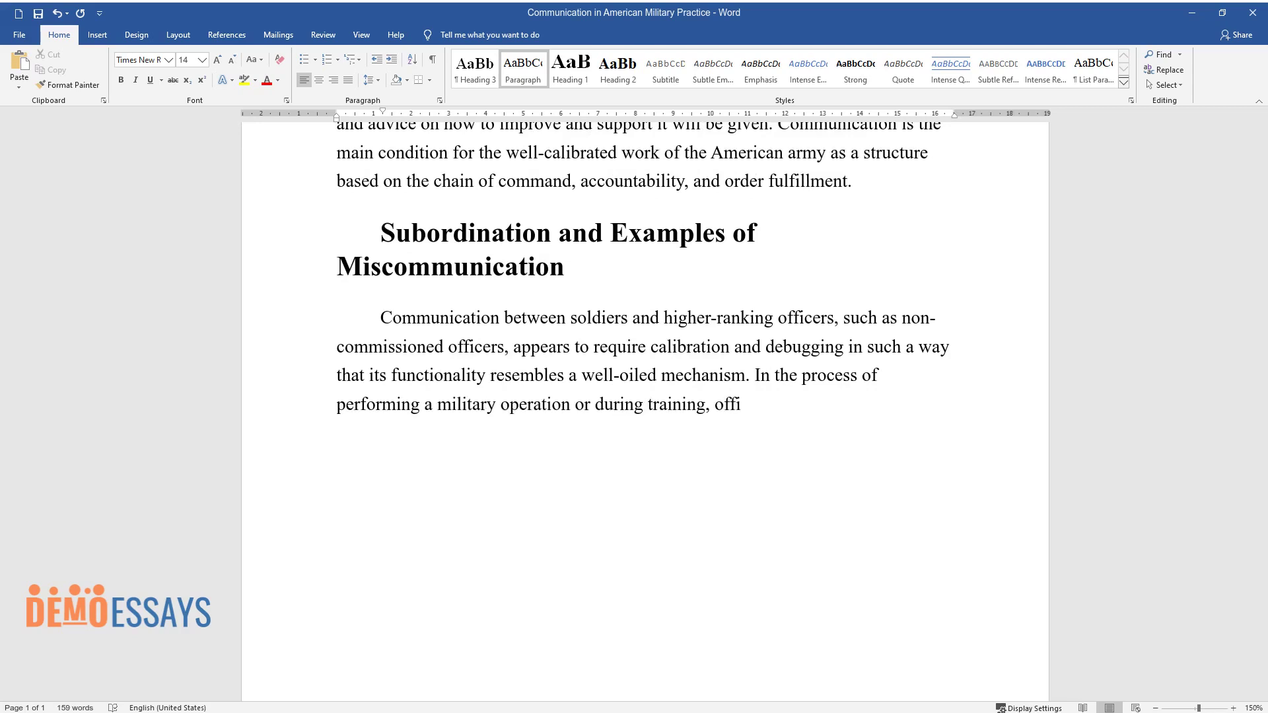
type("cers require immediate execution of orders,")
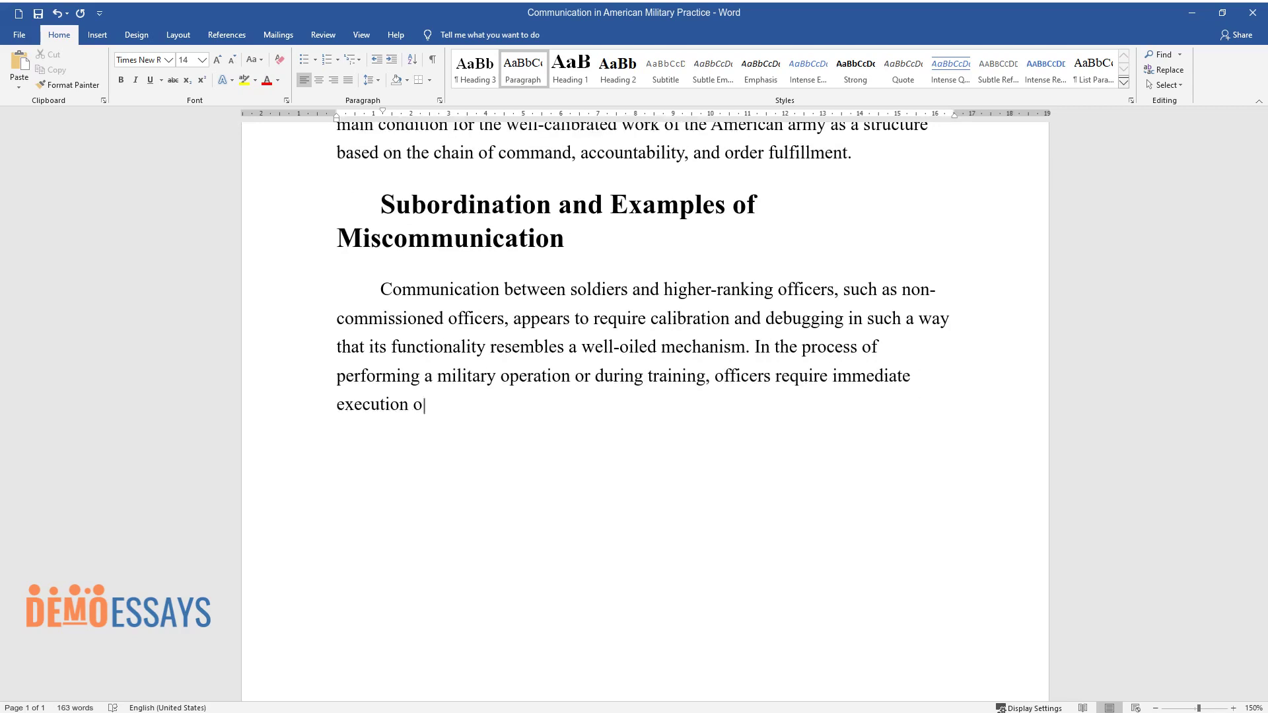
- Complete the sentence with "that is, the attention of a soldier and awareness of command in the team."
type(" that is, the attention of")
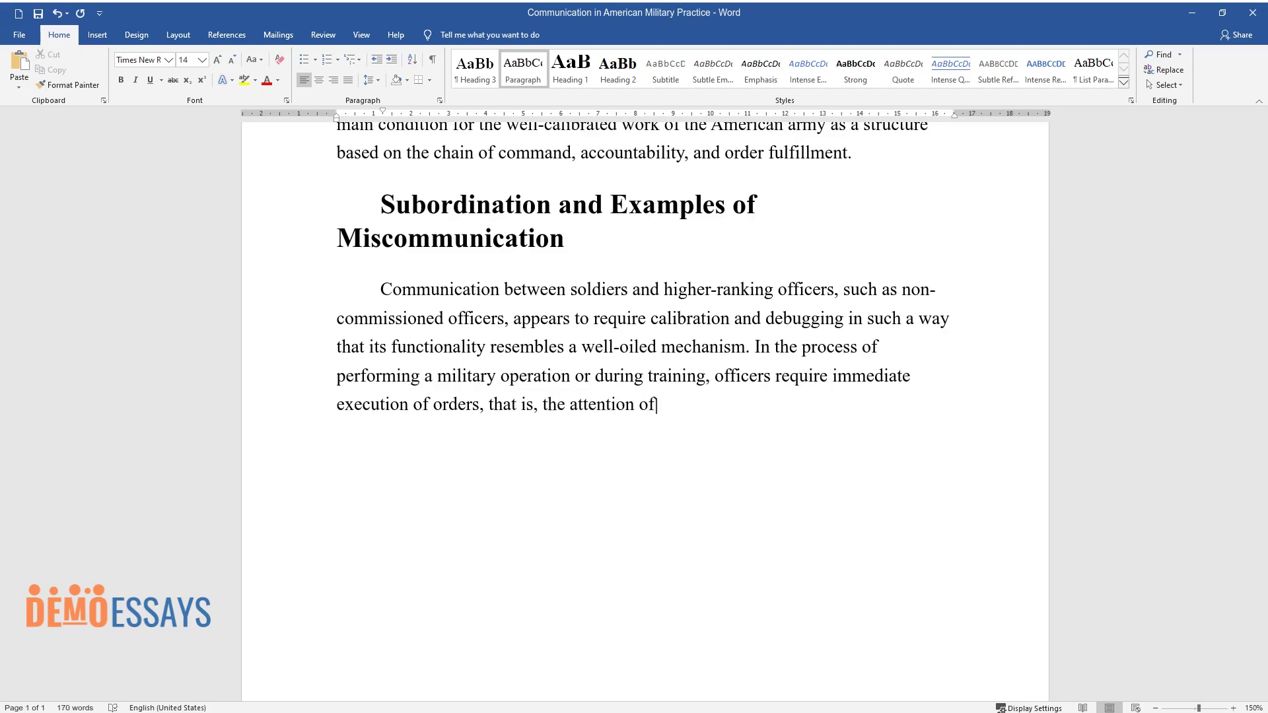
type(" a soldier and awareness of comman")
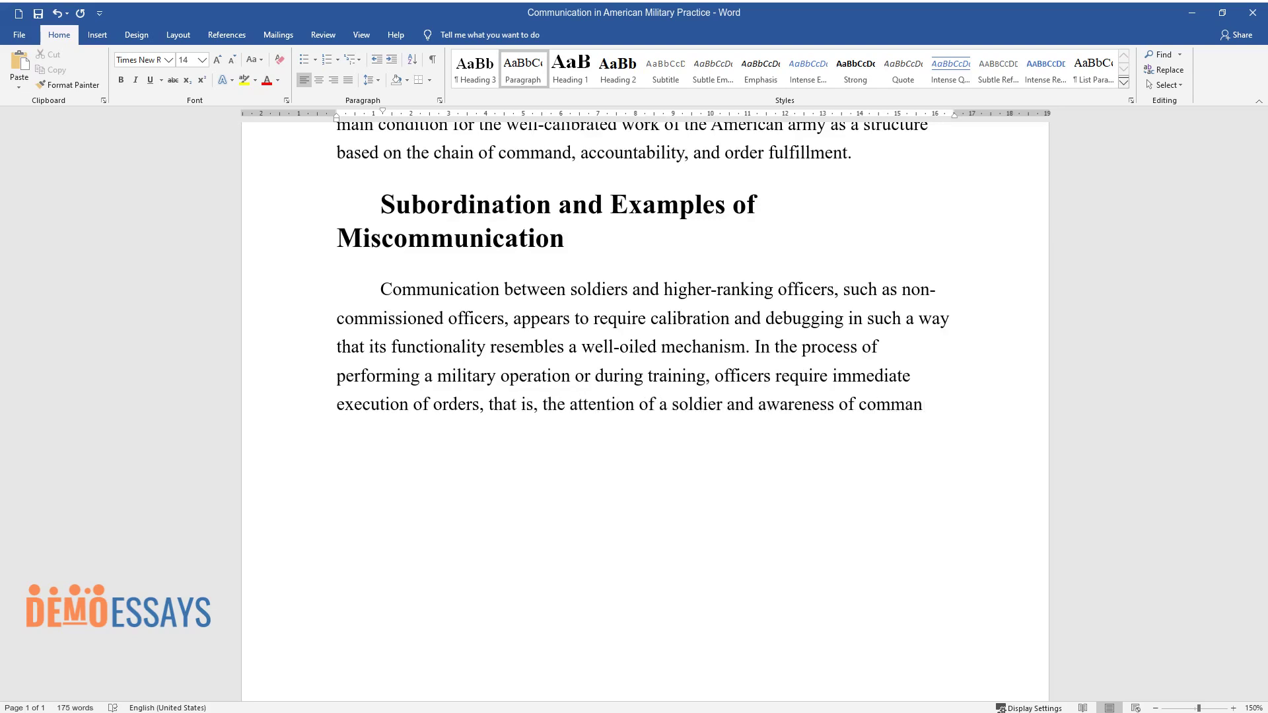
type("d in the team. Compliance with orde")
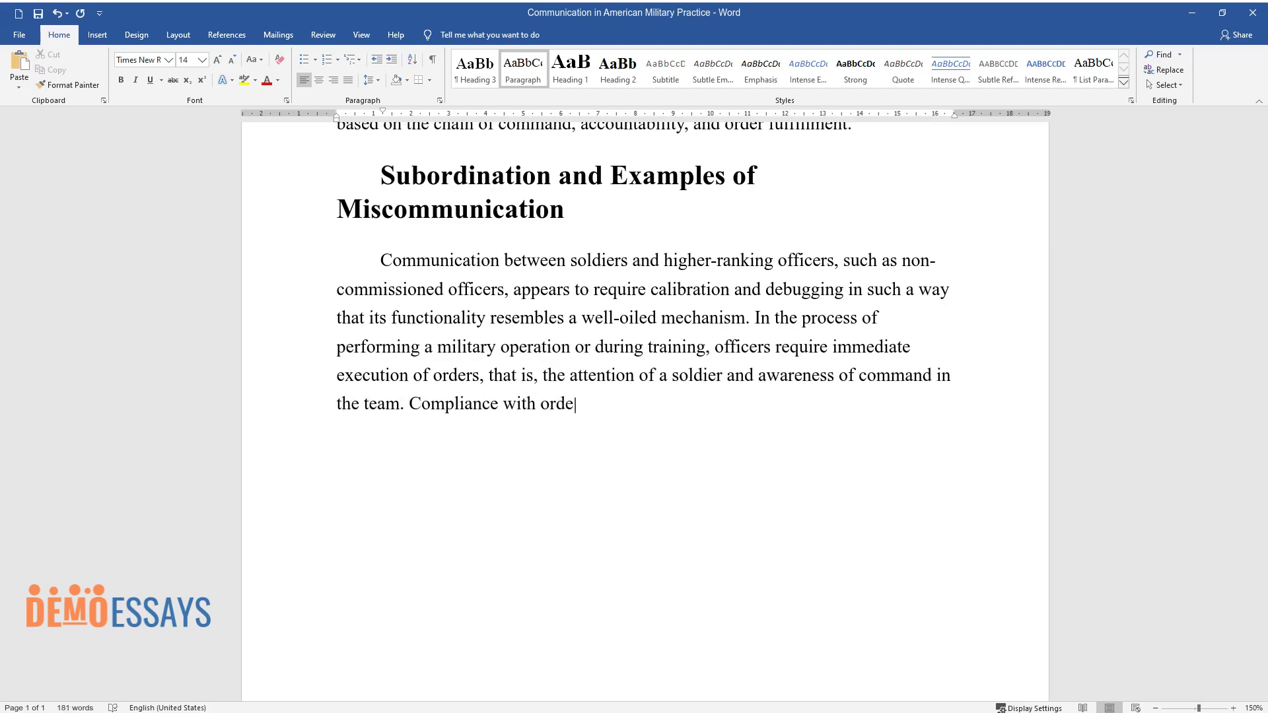
- Append "Compliance with orders and subordination between officers and lower-ranking soldiers is essential as a guarantee that the army is performing its main functions."
type("rs and subordination between offic")
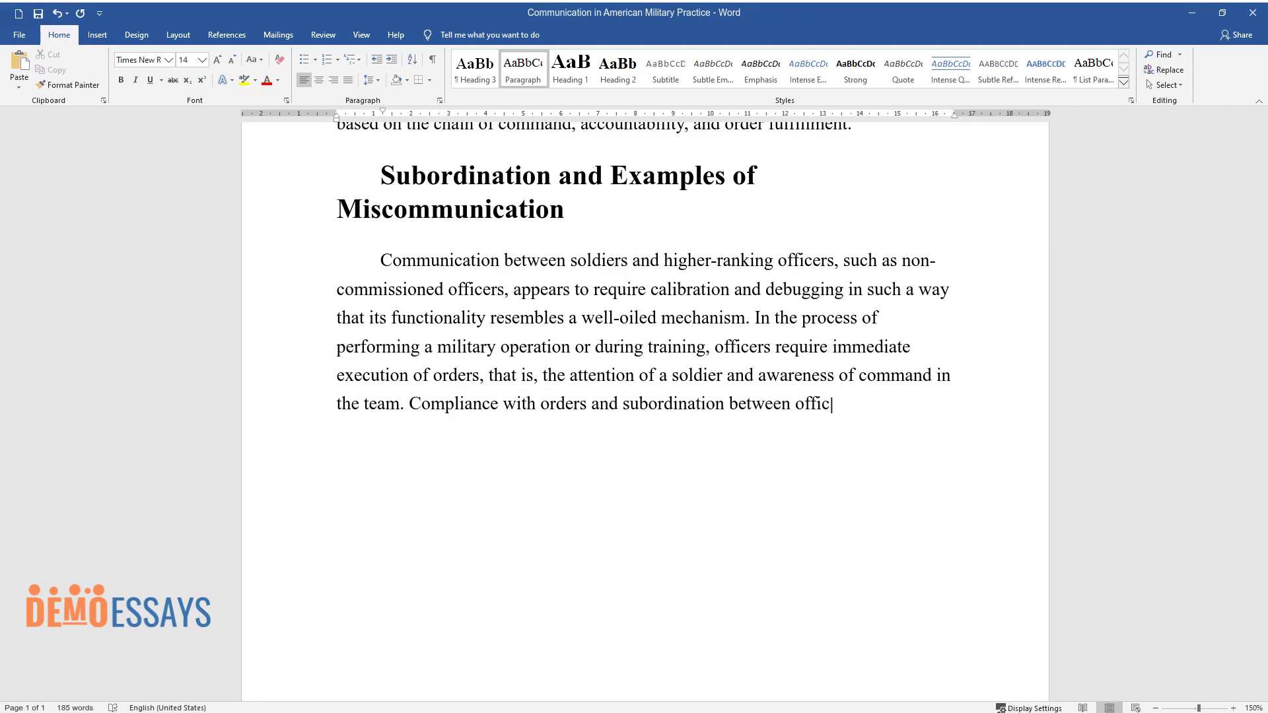
type("ers and lower-rank")
type("ing soldiers is e")
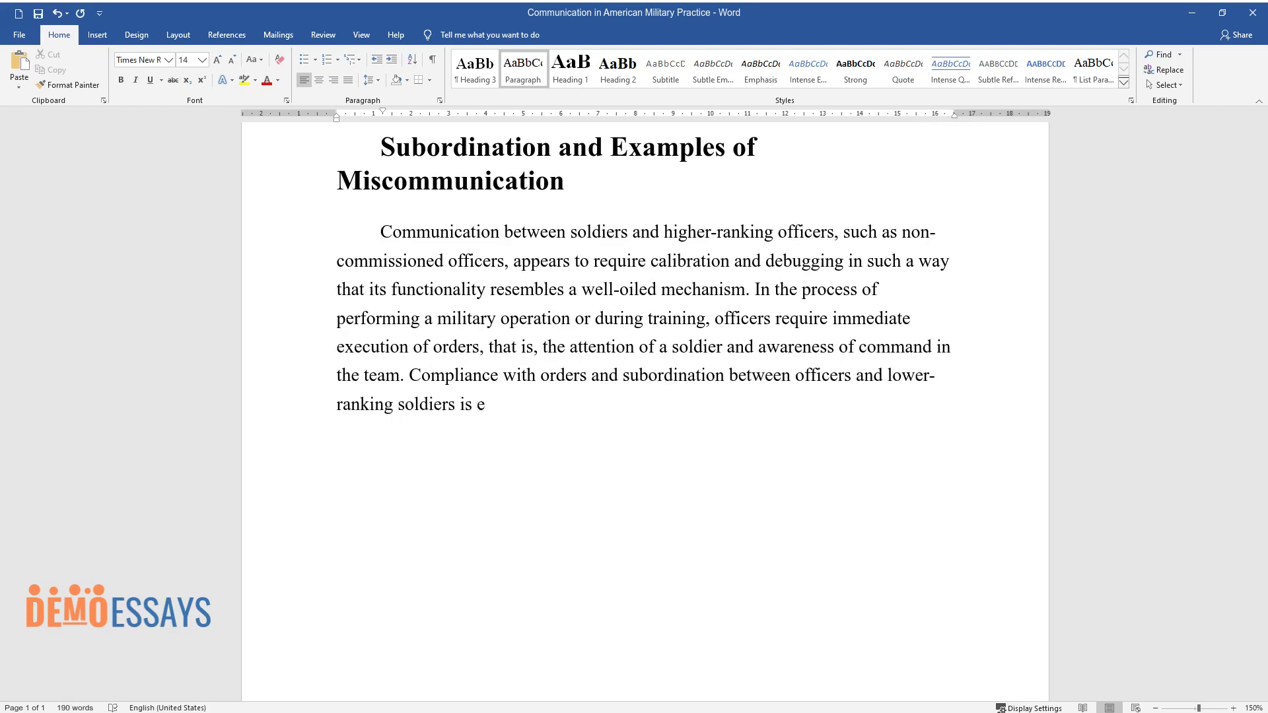
type("ssential as a guarantee that the a")
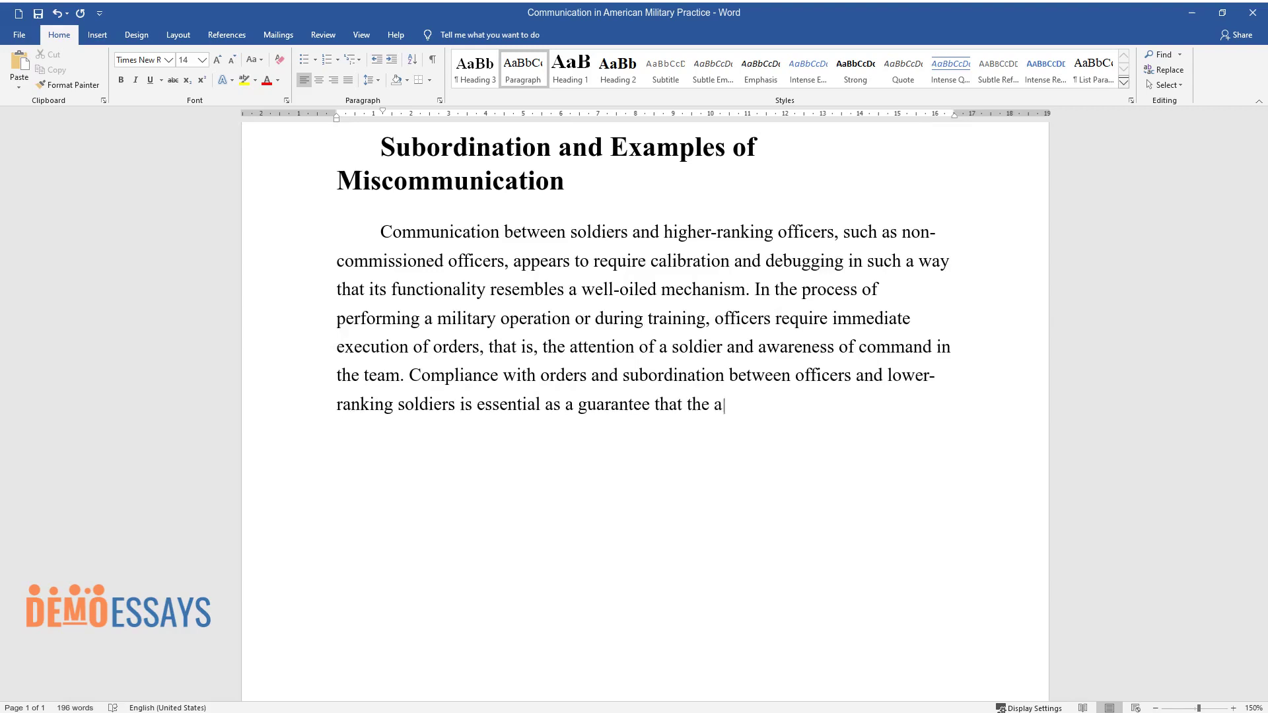
type("rmy is performing its main function")
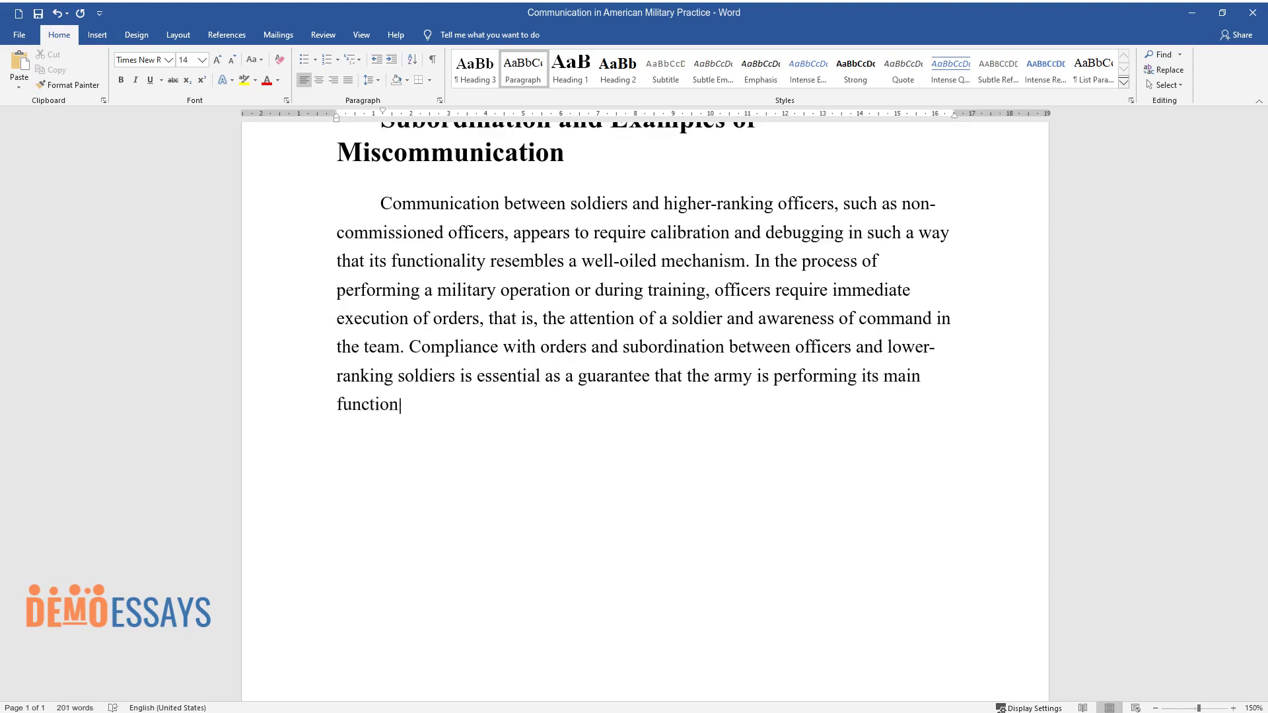
type("s.")
- Start a new paragraph with "An incorrectly interpreted order or war correspondence can lead to many strategic mistakes and irreparable damage in the situation of a military operation."
key("Return")
type("An incorrectly")
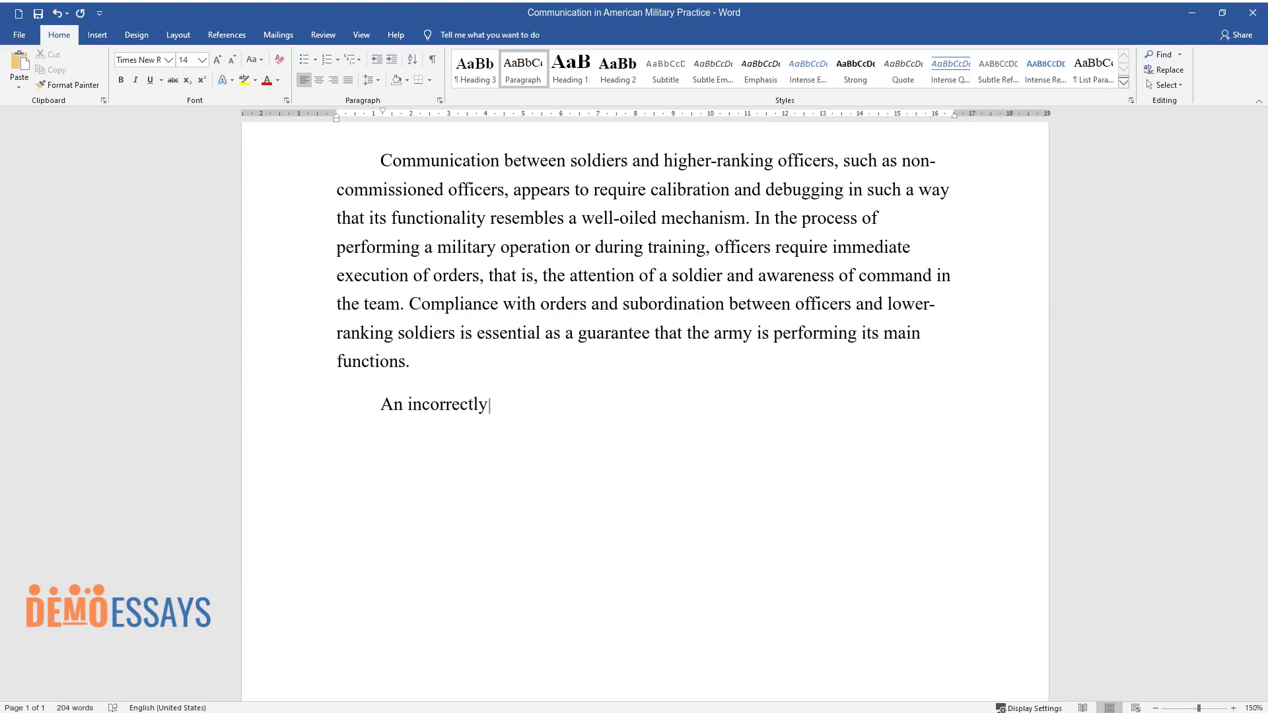
type(" interpreted order or war correspo")
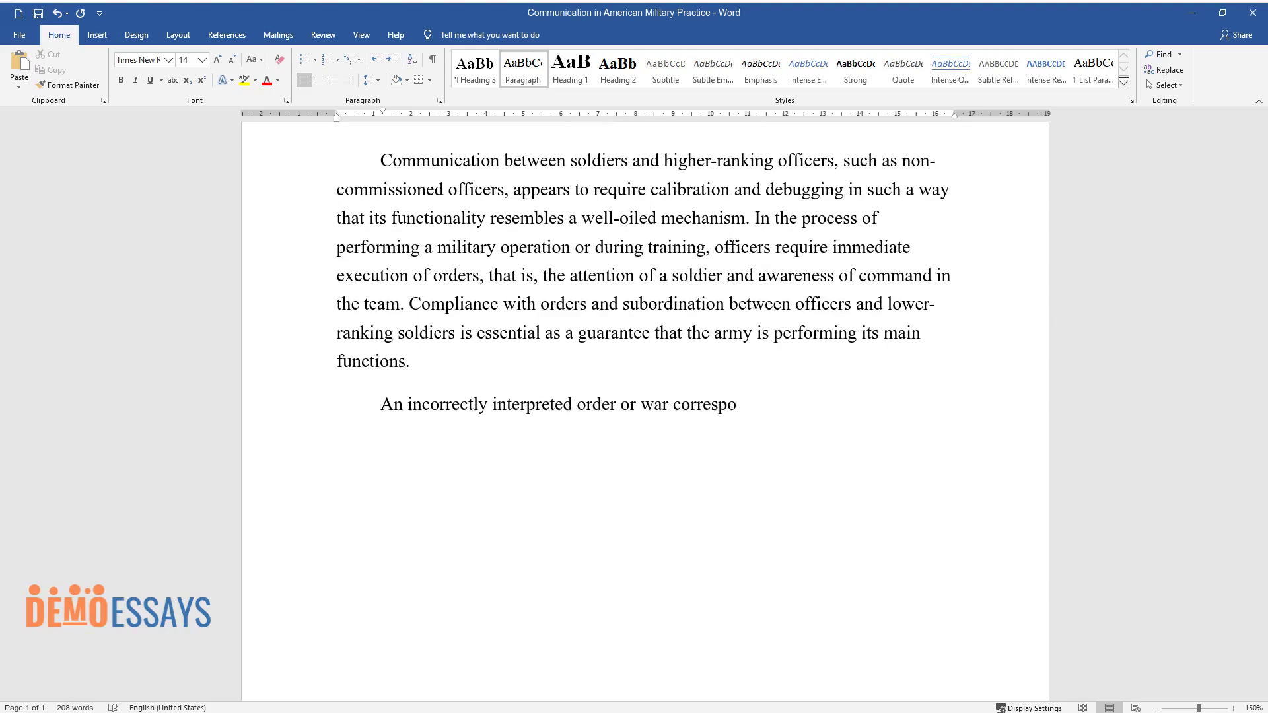
type("ndence can lead to many strategic m")
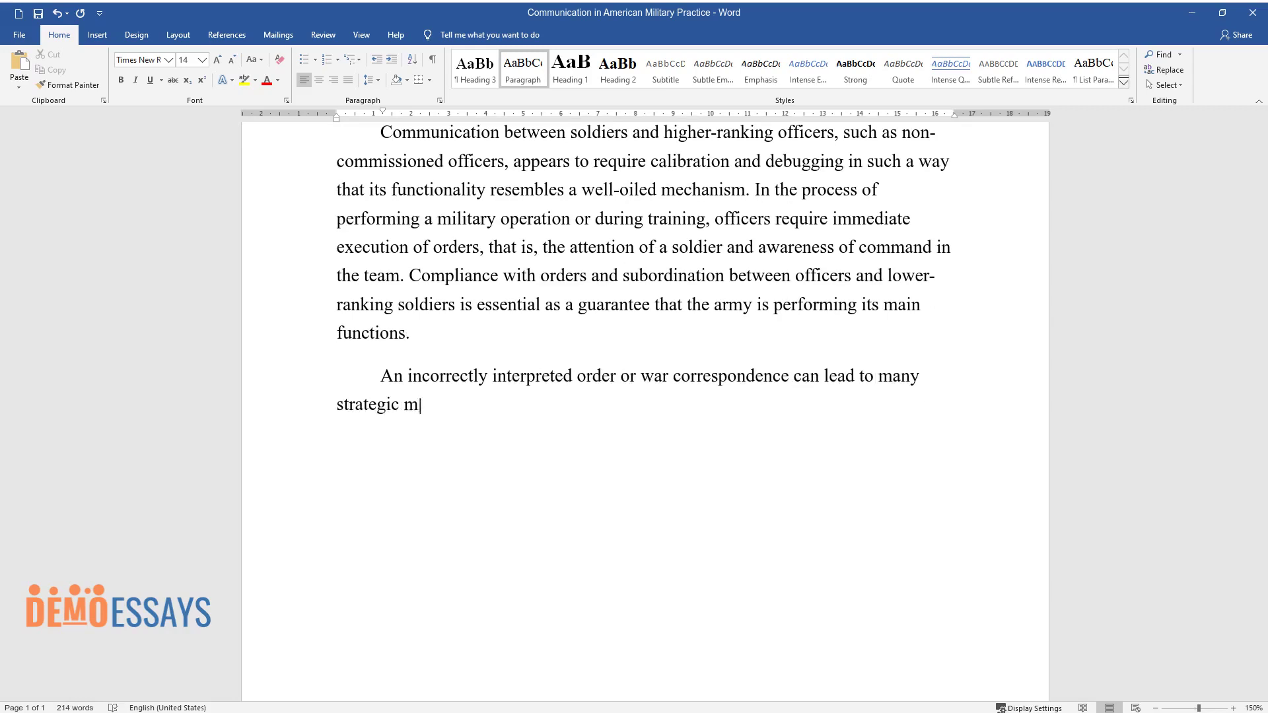
type("istakes and irreparable damage in ")
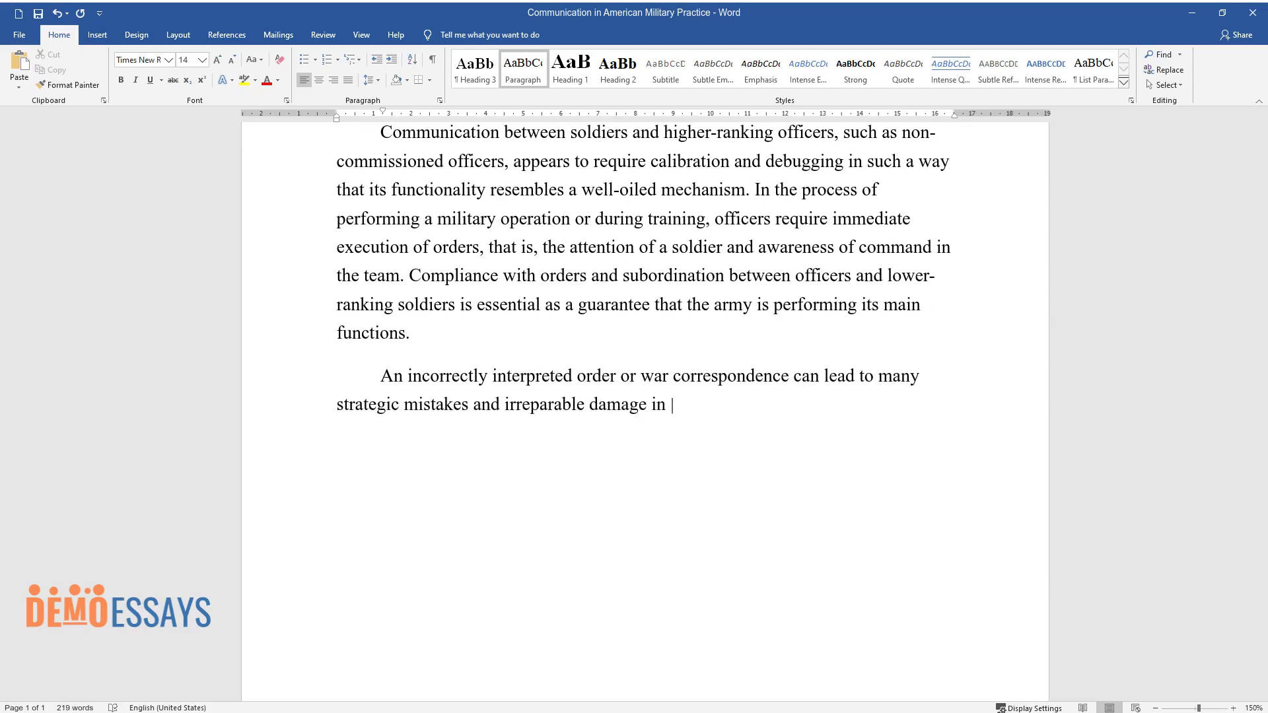
type("the situation of a military operati")
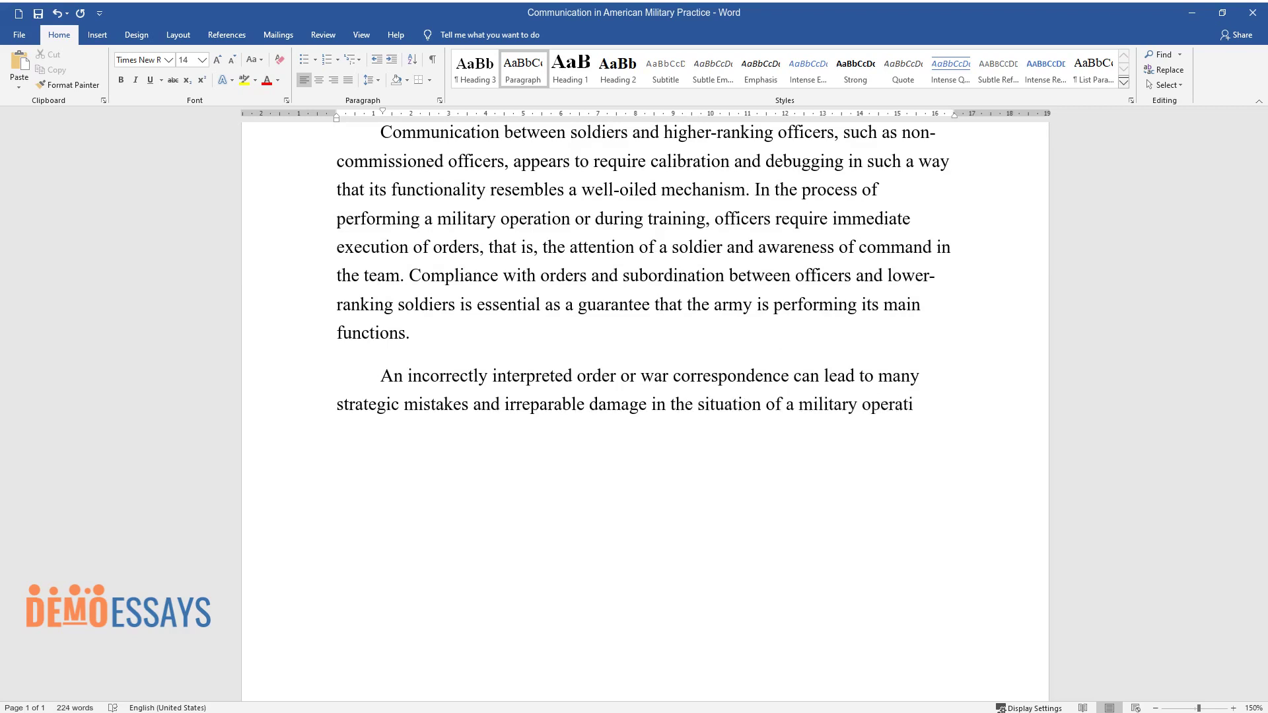
type("on. The ")
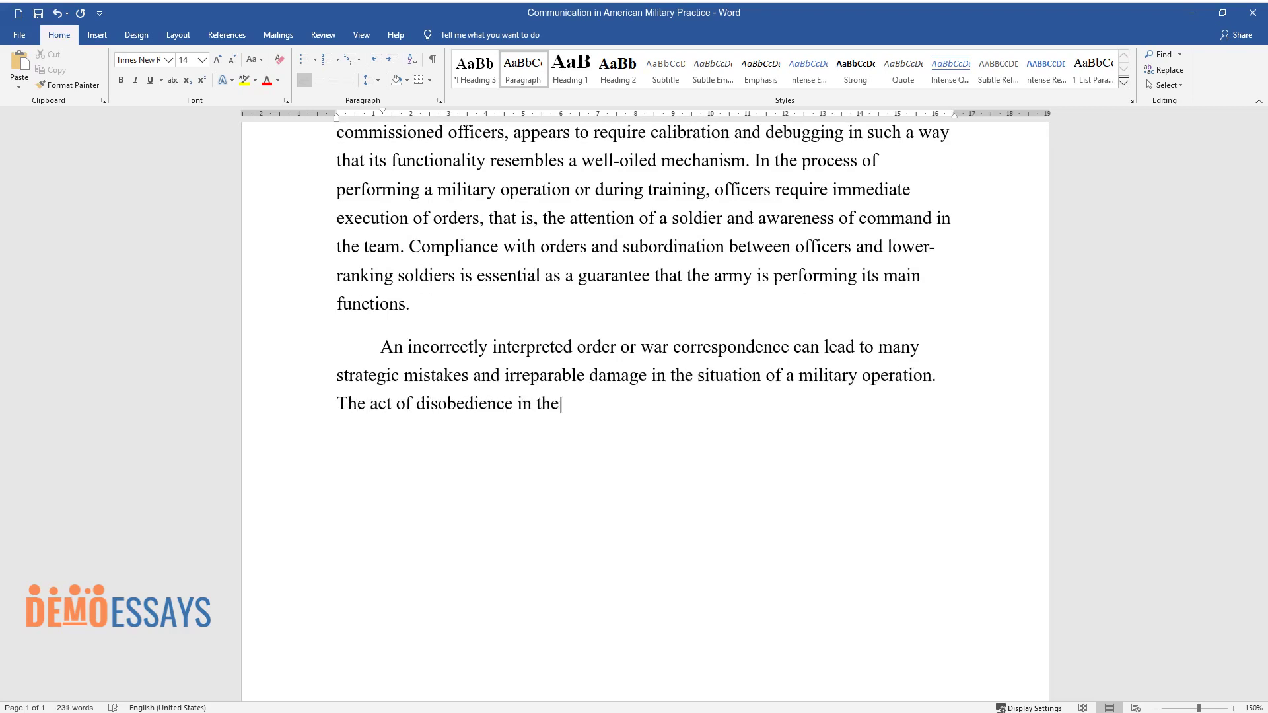
- Append "The act of disobedience in the relationship between a soldier and a superior officer is an example of a gross disruption of communication."
type("act of disobedience in the relationship between a soldier an")
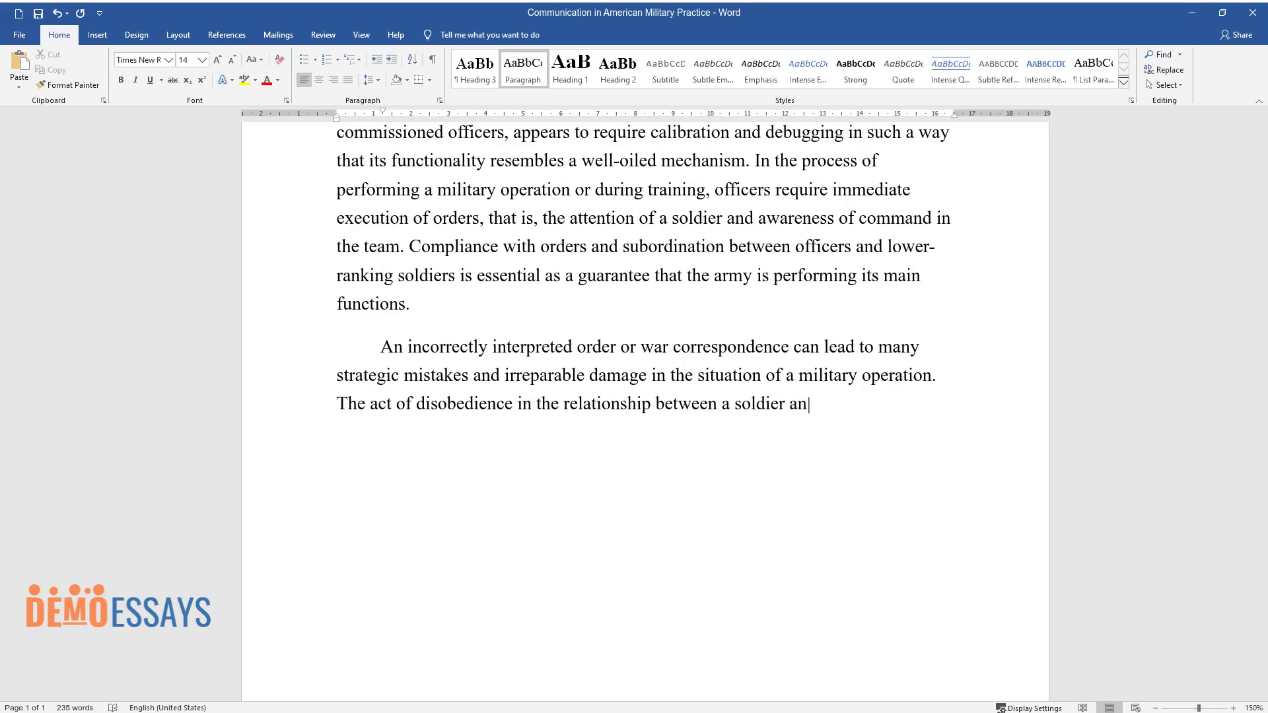
type("d a superior officer is an example")
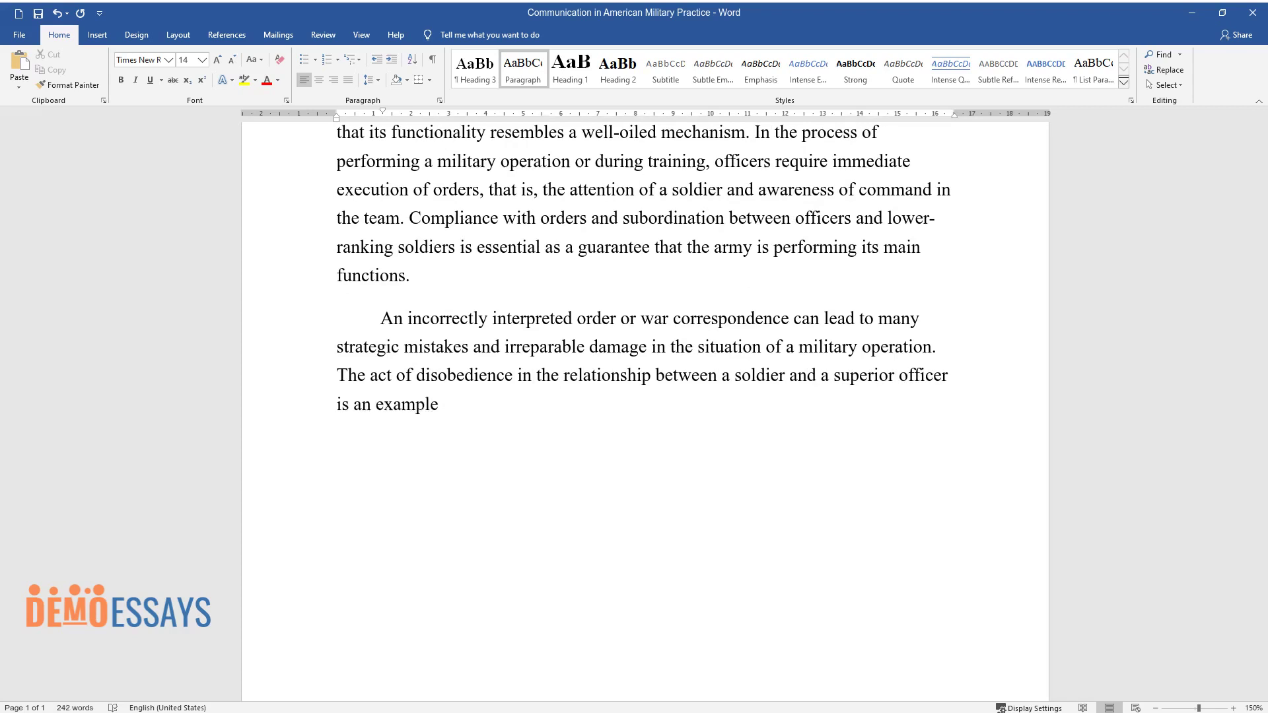
type(" of a gross disruption of communica")
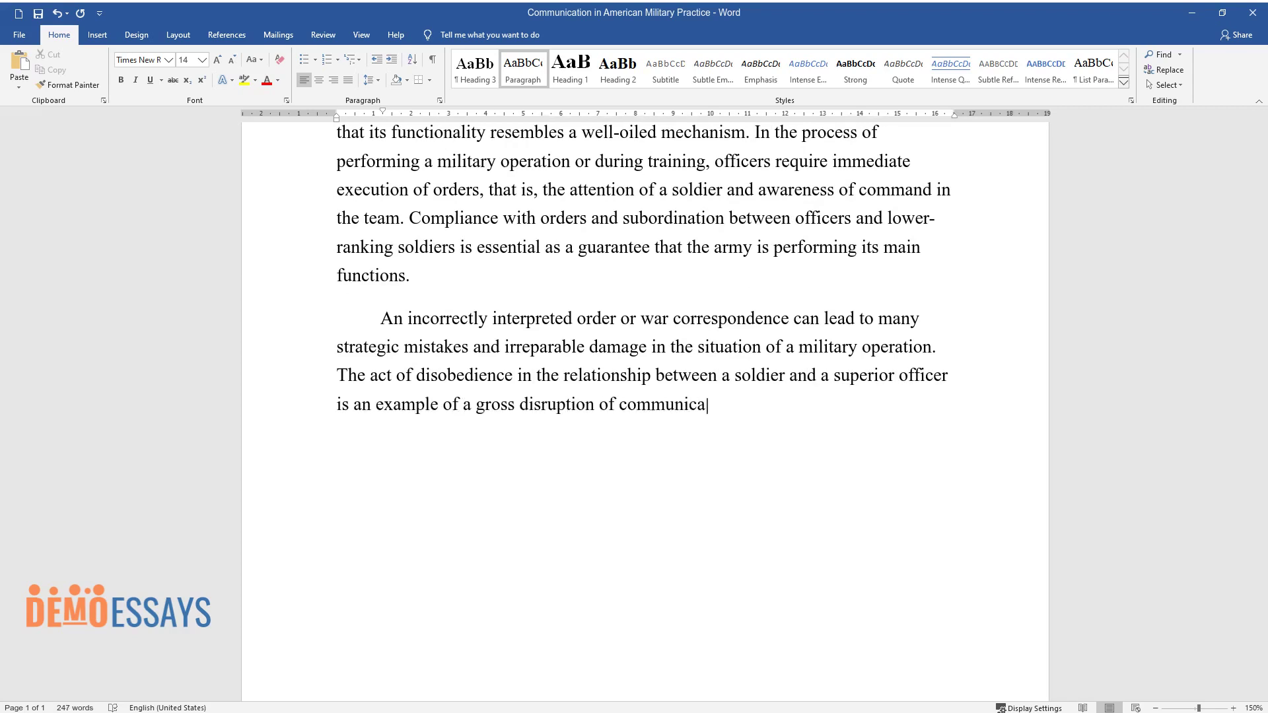
type("tion. It leads to chaos in the clea")
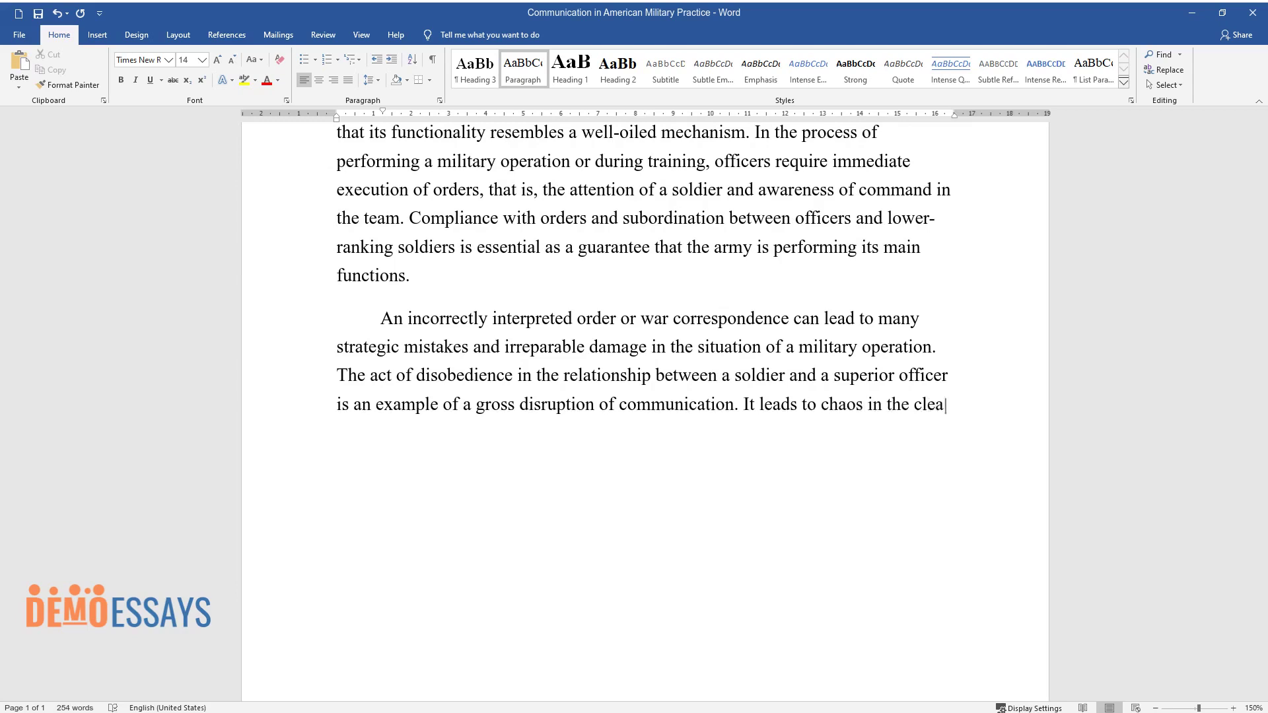
- Finish the paragraph with "It leads to chaos in the clear army structure and thus leaves the military commander disorganized and vulnerable."
type("r army structure and thus leaves t")
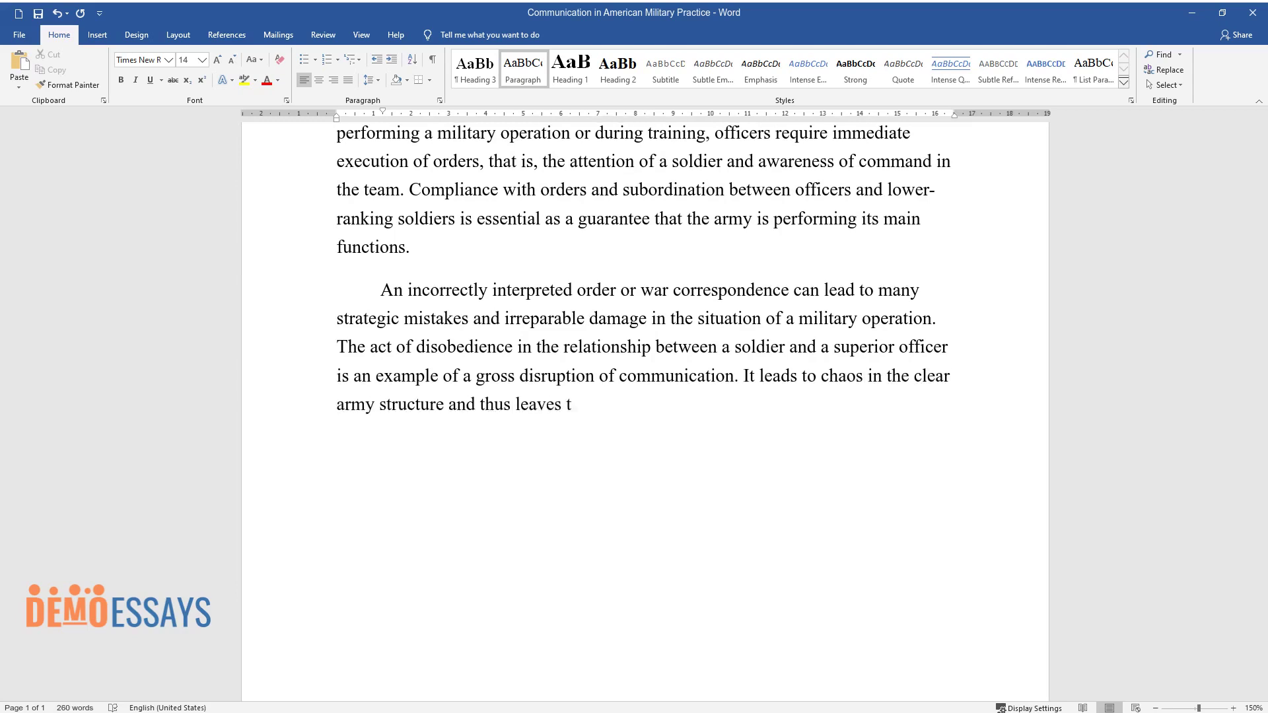
type("he military commander disorganized ")
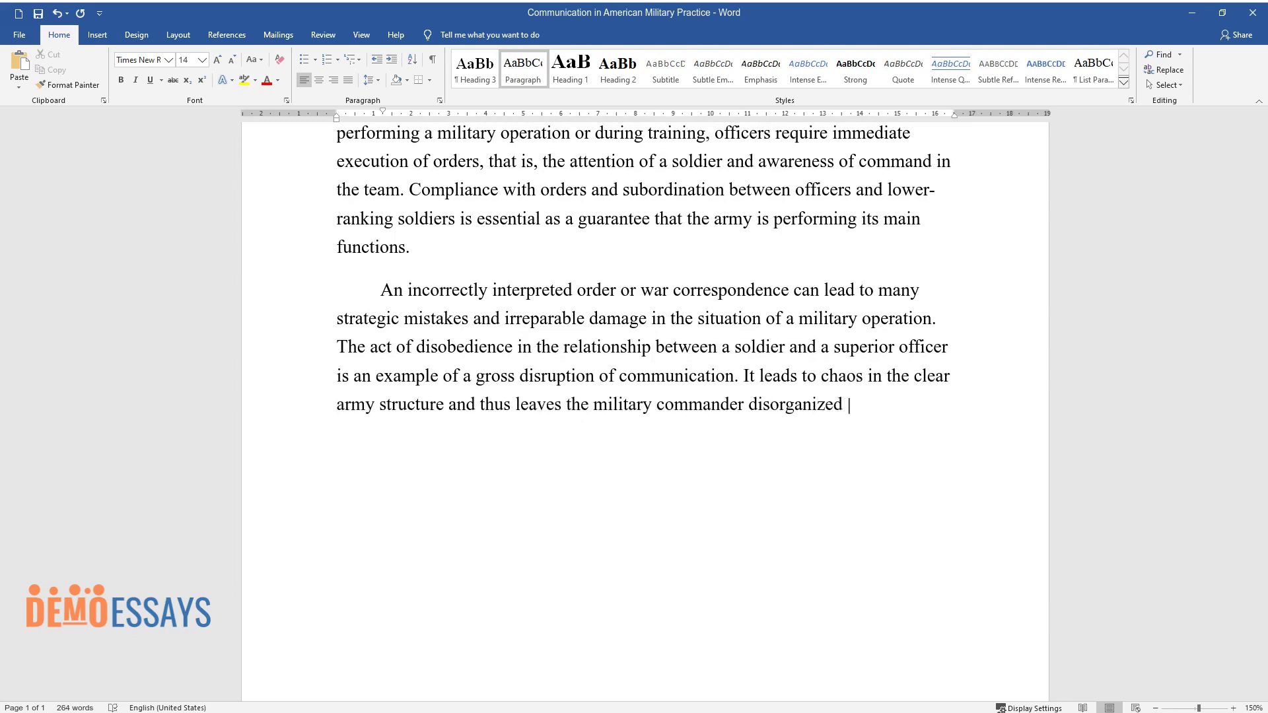
type("and vulnerable.")
- Start a new paragraph with "The inhibited reaction of soldiers and security officials to orders can lead to unpredictable consequences."
key("Return")
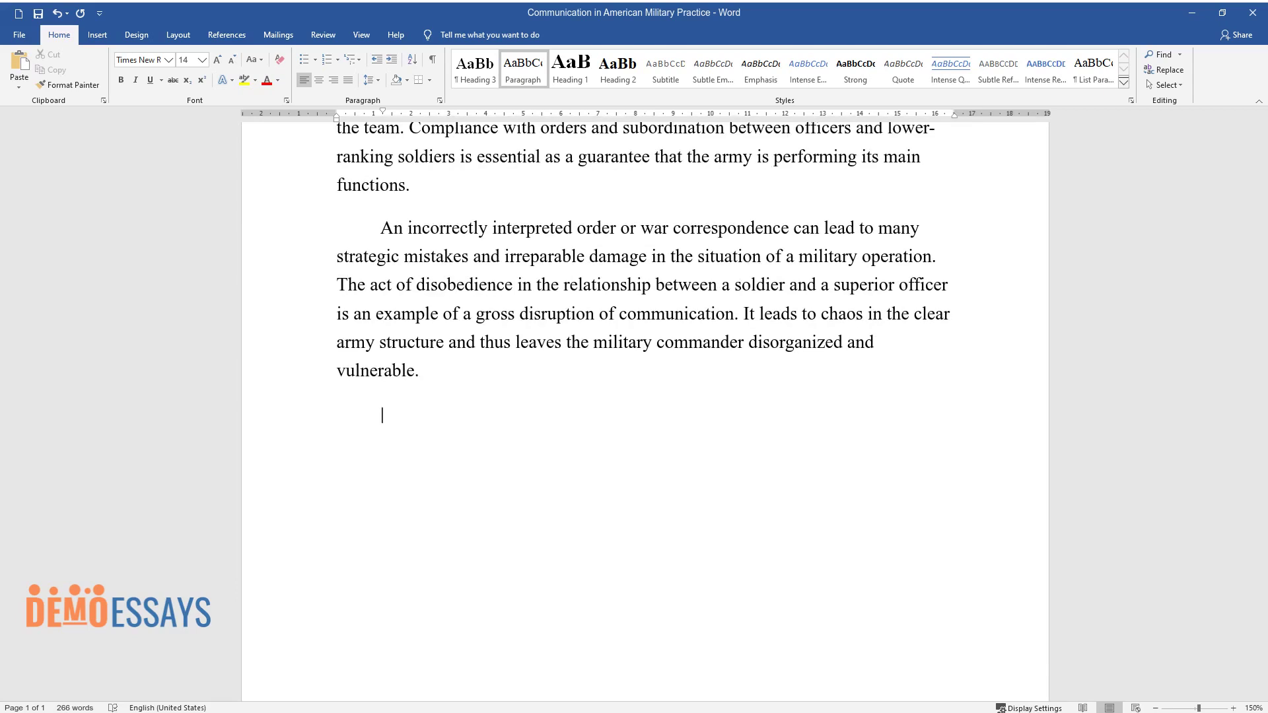
type("The inhibited reaction of soldier")
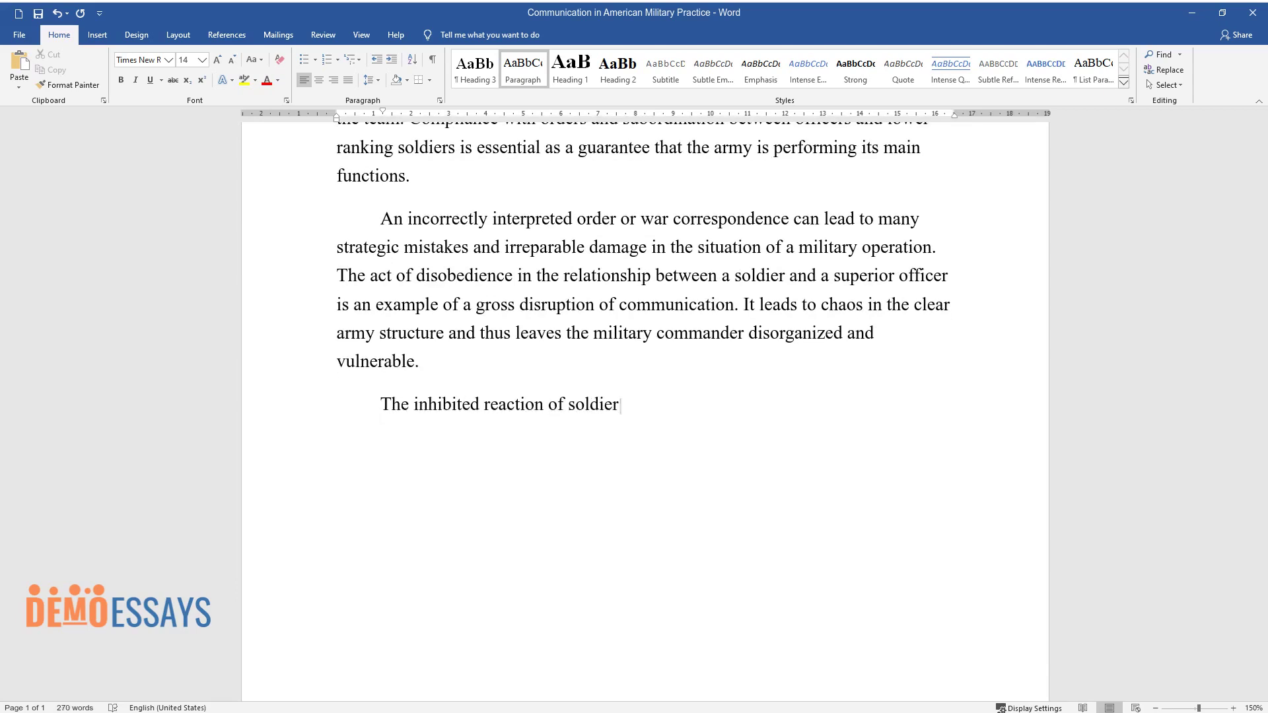
type("s and security officials to orders")
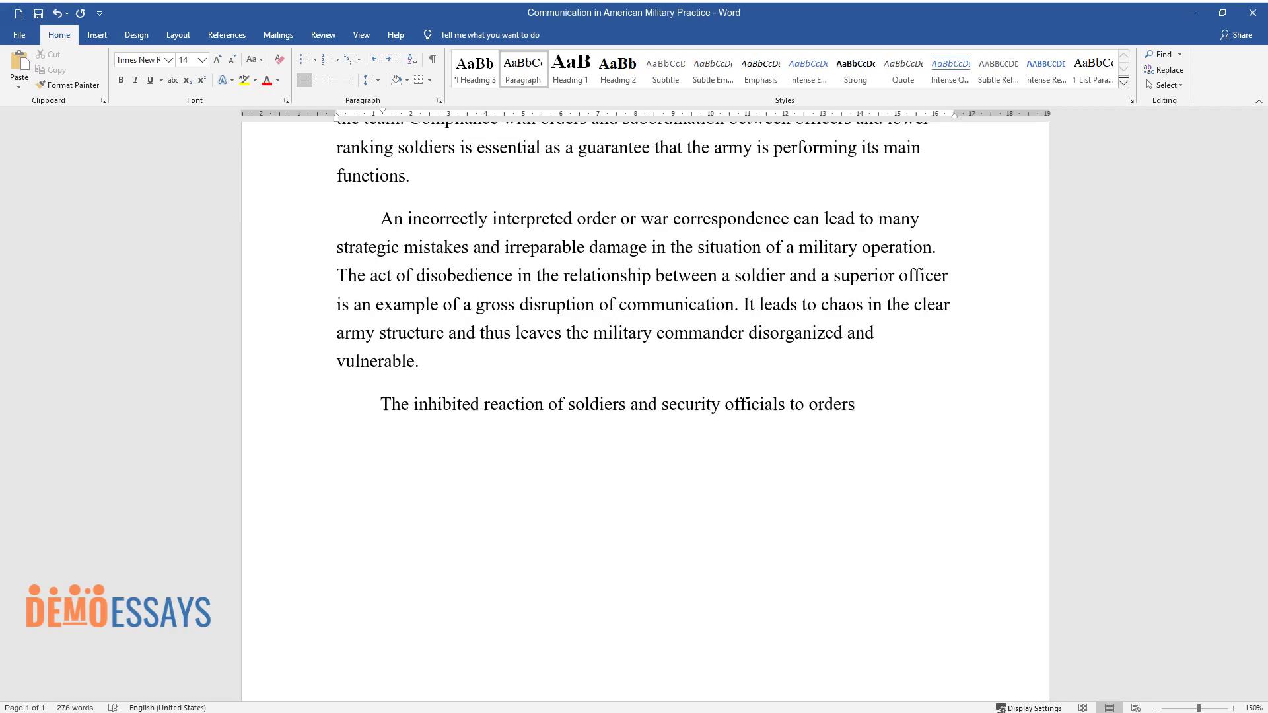
type(" can lead to unpredictable conseque")
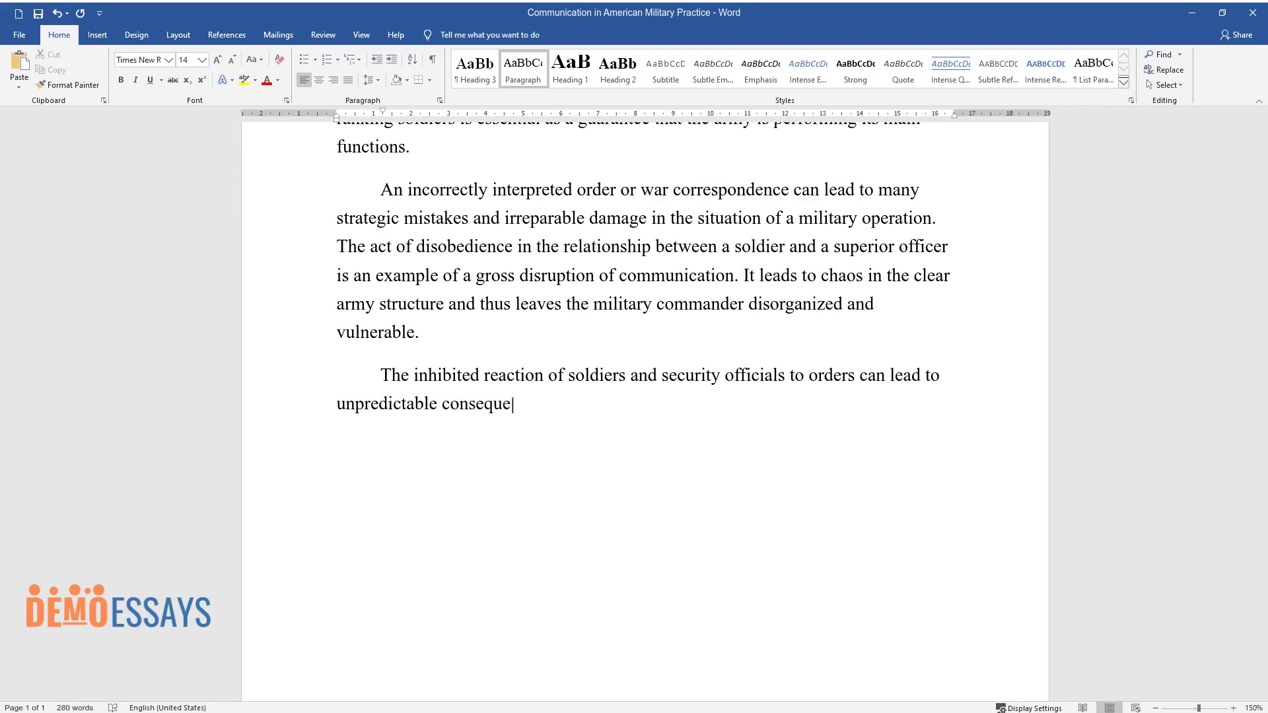
type("nces. An example of this can be fou")
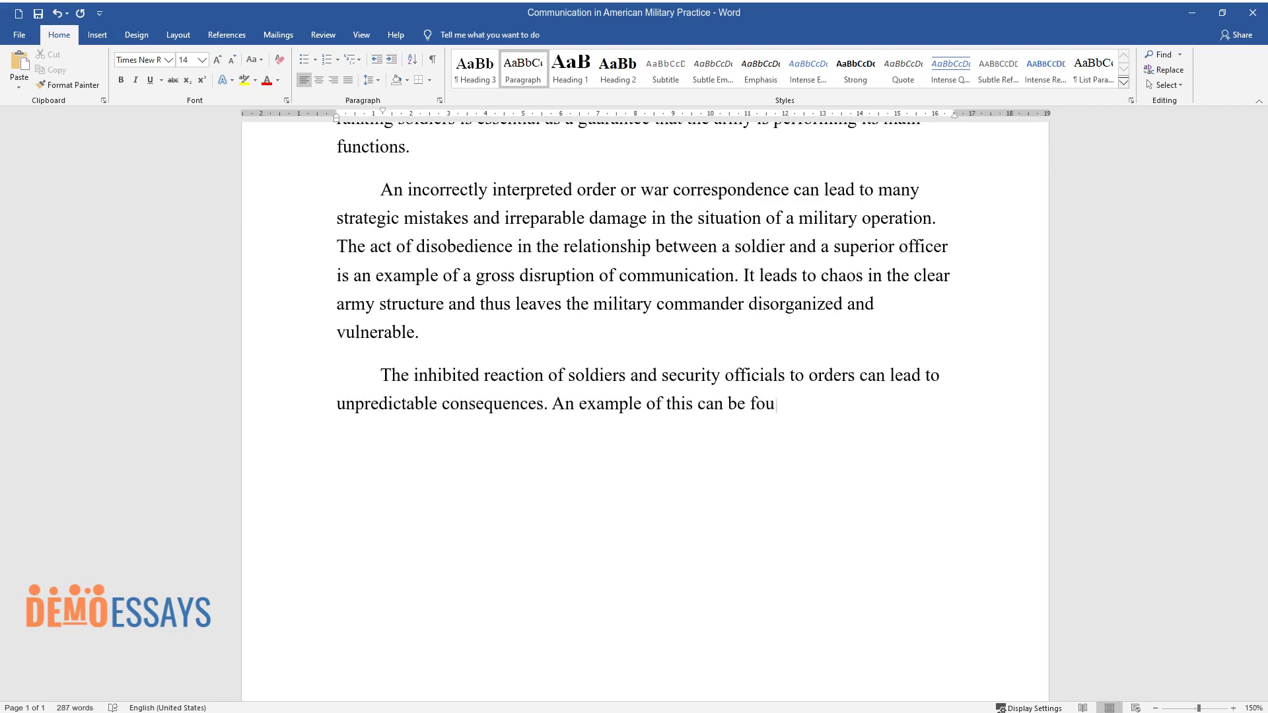
- Append "An example of this can be found in the recent failure of the services during the dispersal of protesters trying to storm the Capitol"
type("of the se")
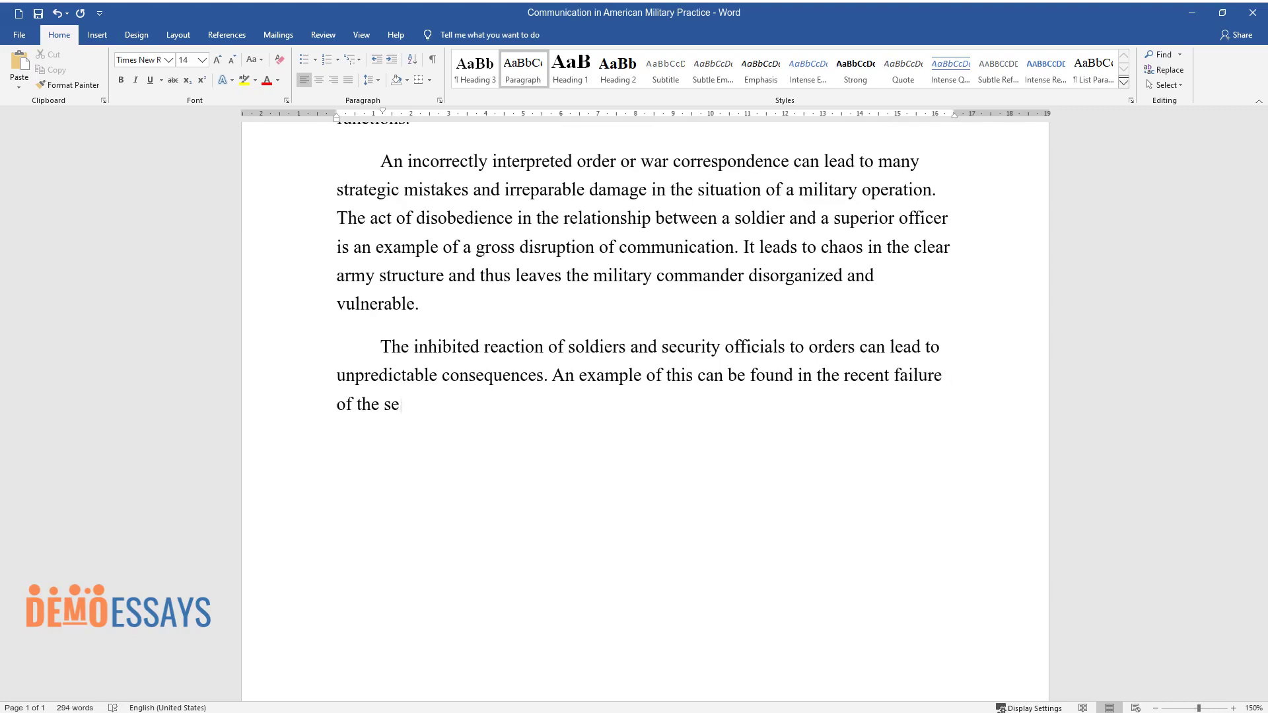
type("rvices during the dispersal of prot")
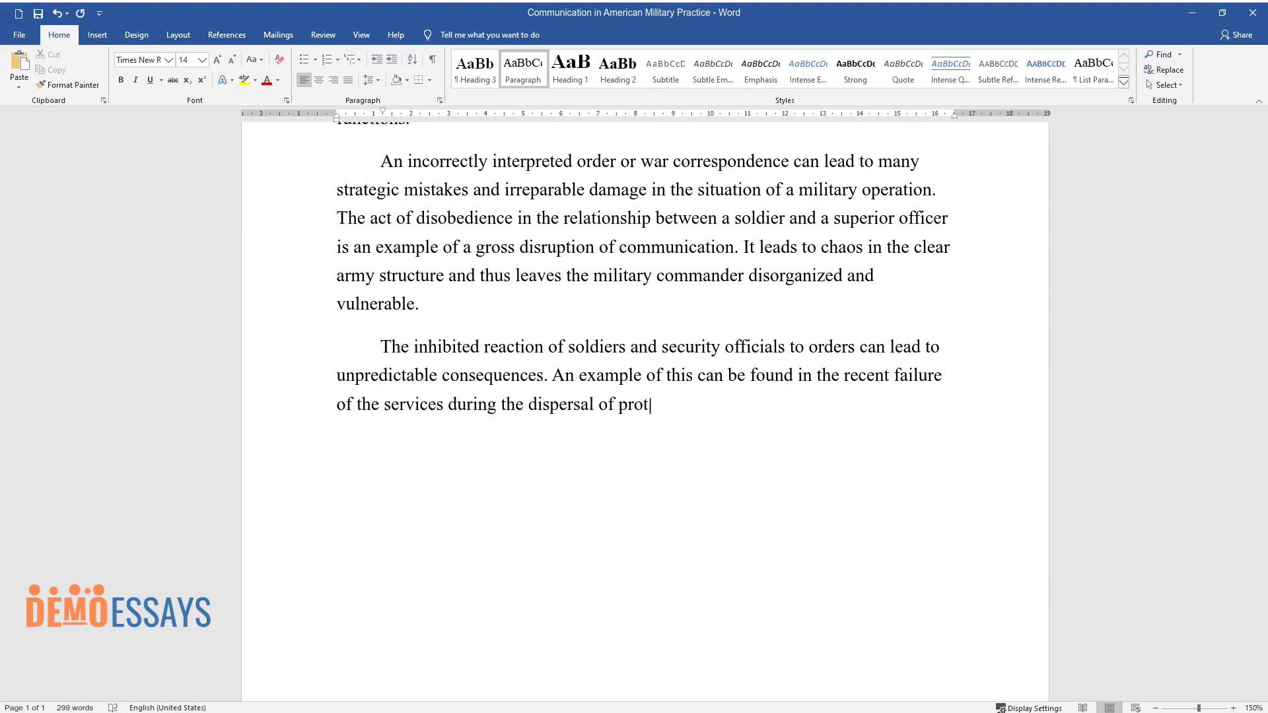
type("esters trying to storm the Capitol")
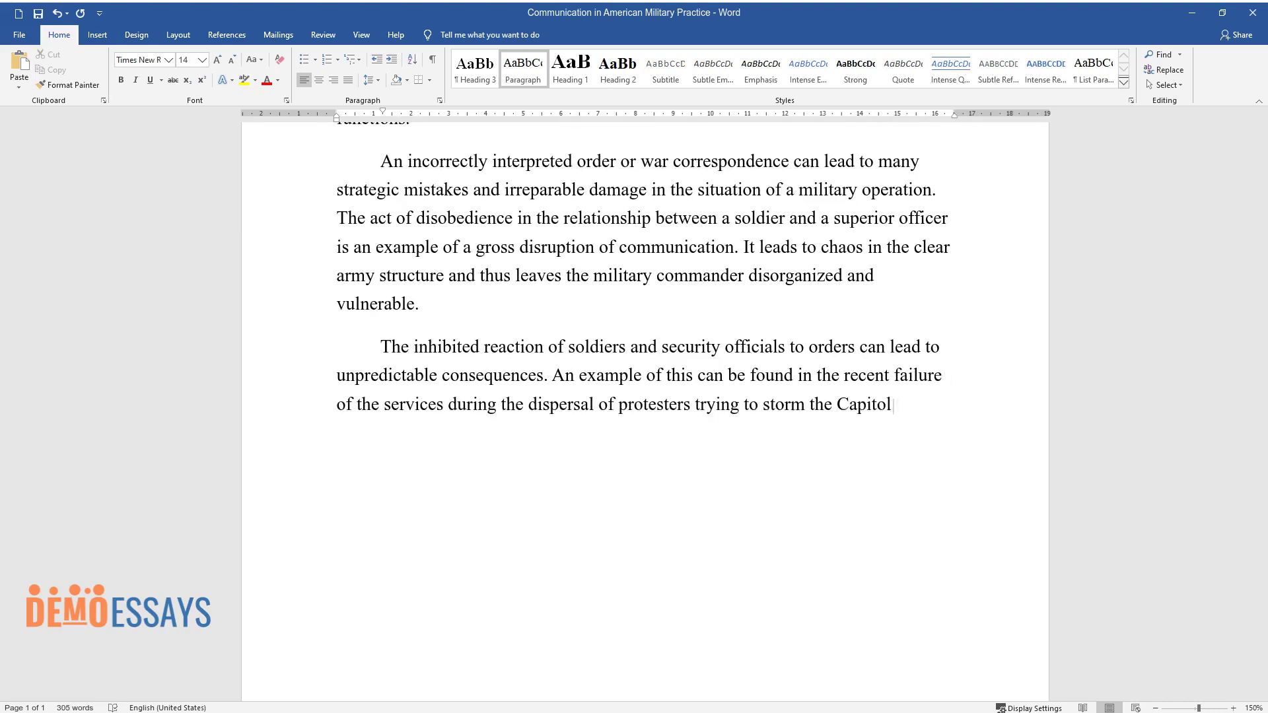
- Append "building. The lack of clear instructions and a lack of understanding of whom to give orders initially led to a delayed reaction by the armed forces."
type(" building. The lack of clear instr")
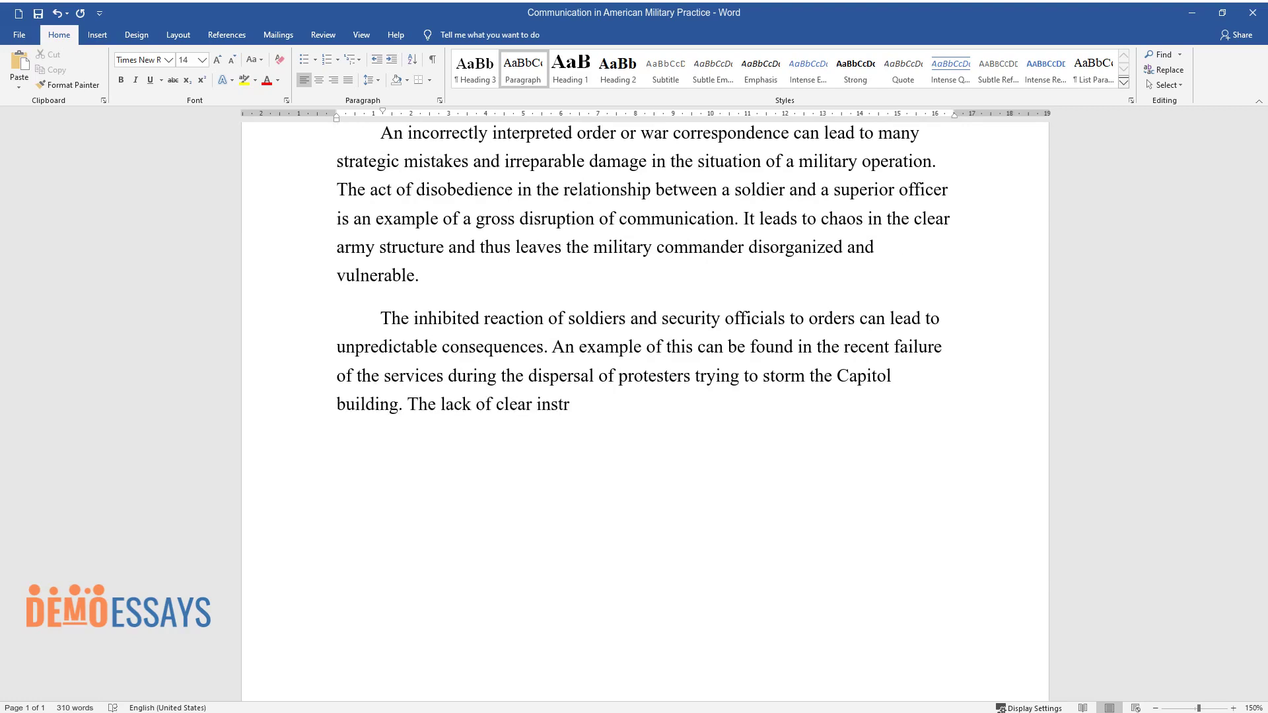
type("uctions and a lack of understanding")
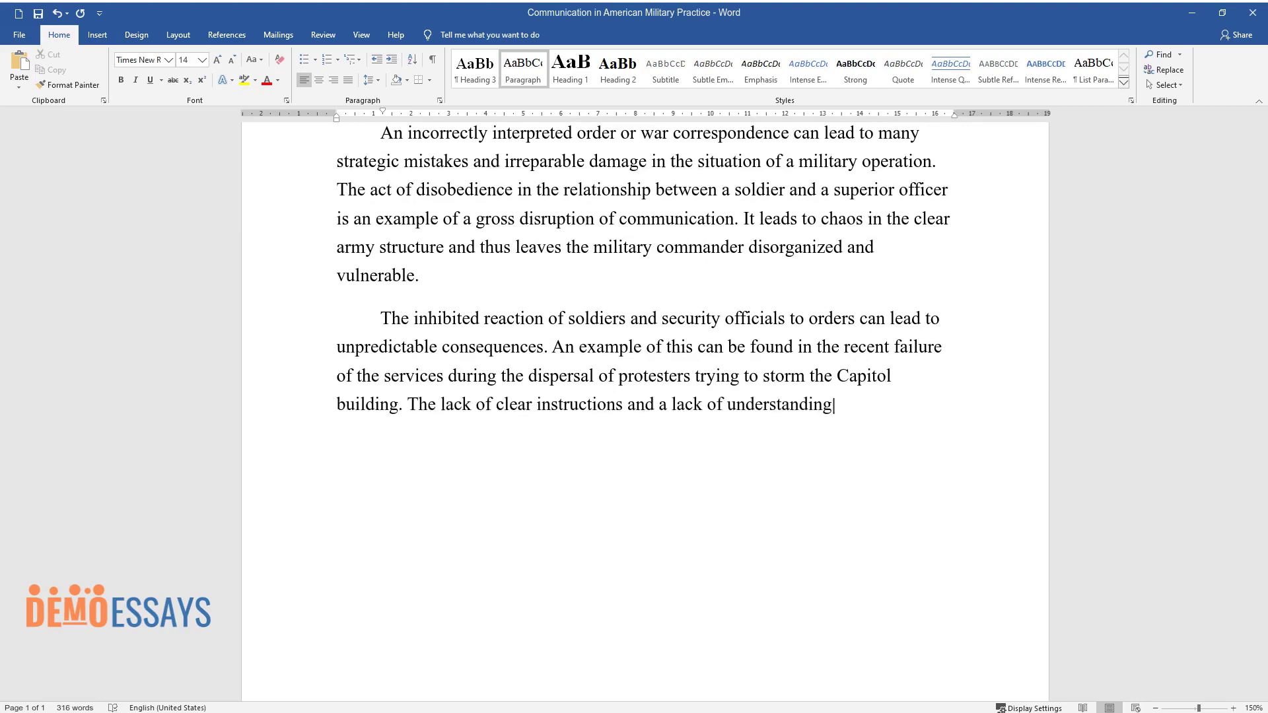
type(" of whom to give orders initially l")
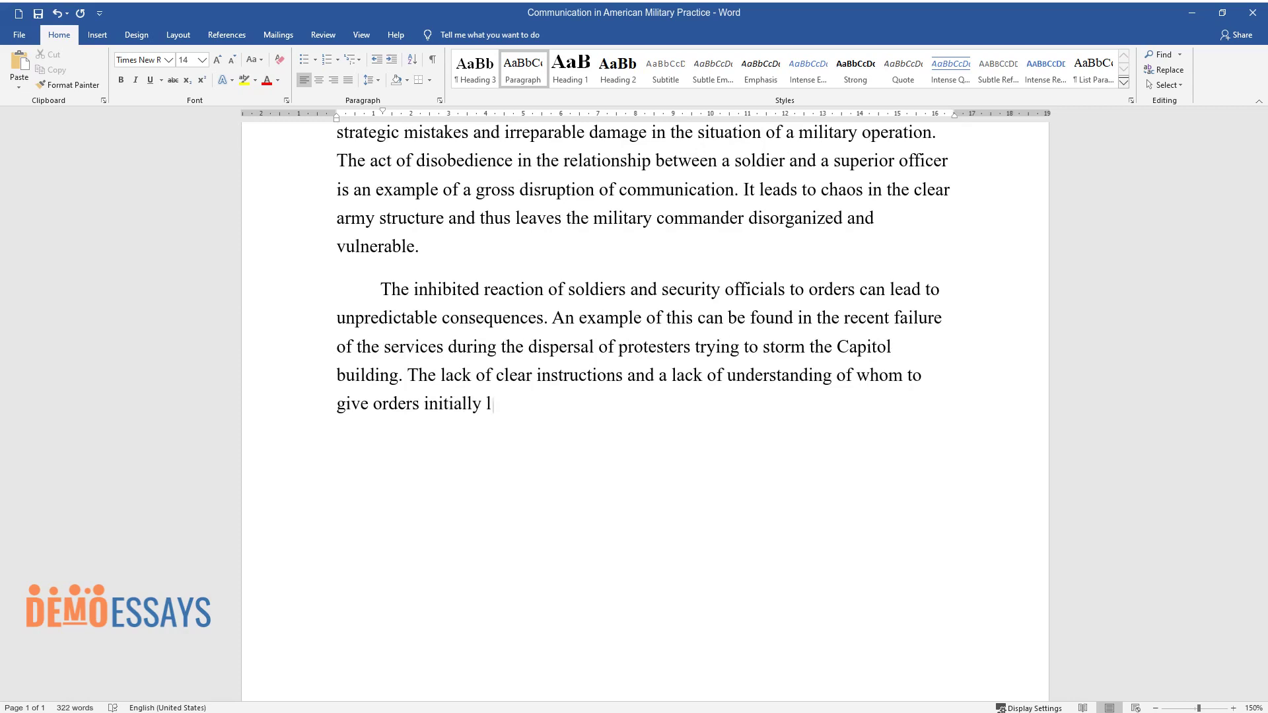
type("ed to a delayed reaction by the ar")
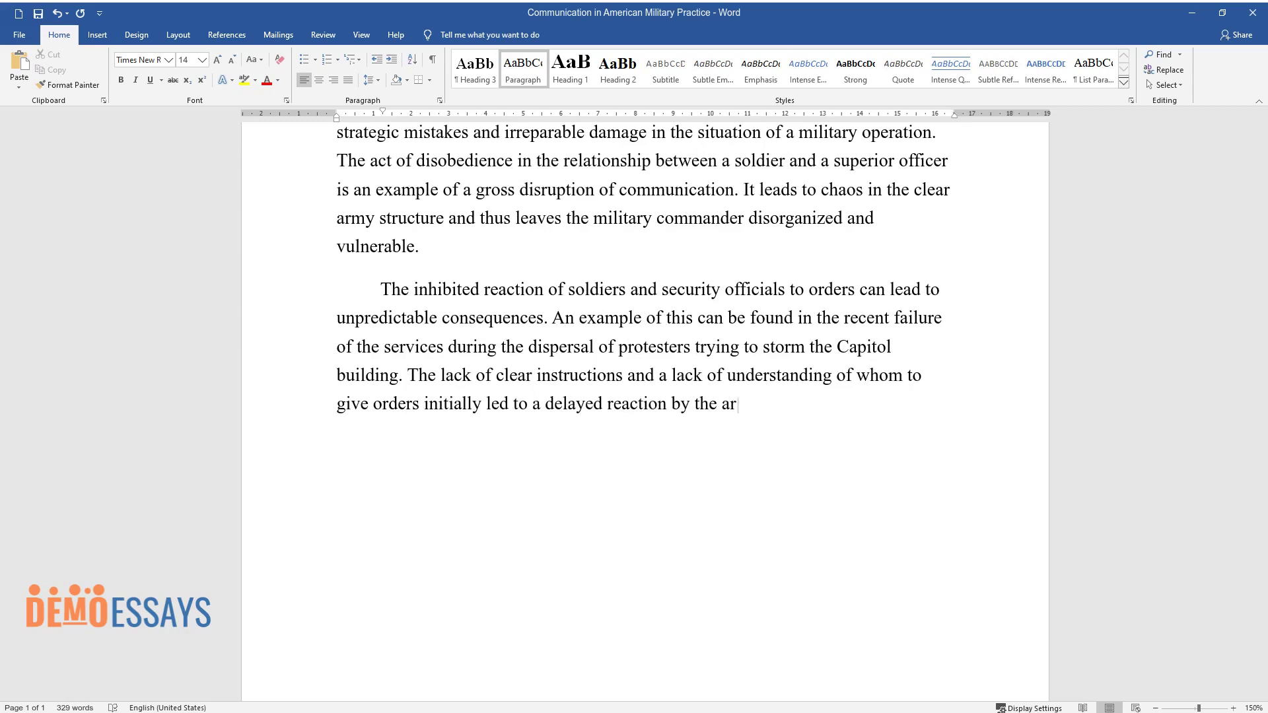
type("med forces. Subsequently, the answe")
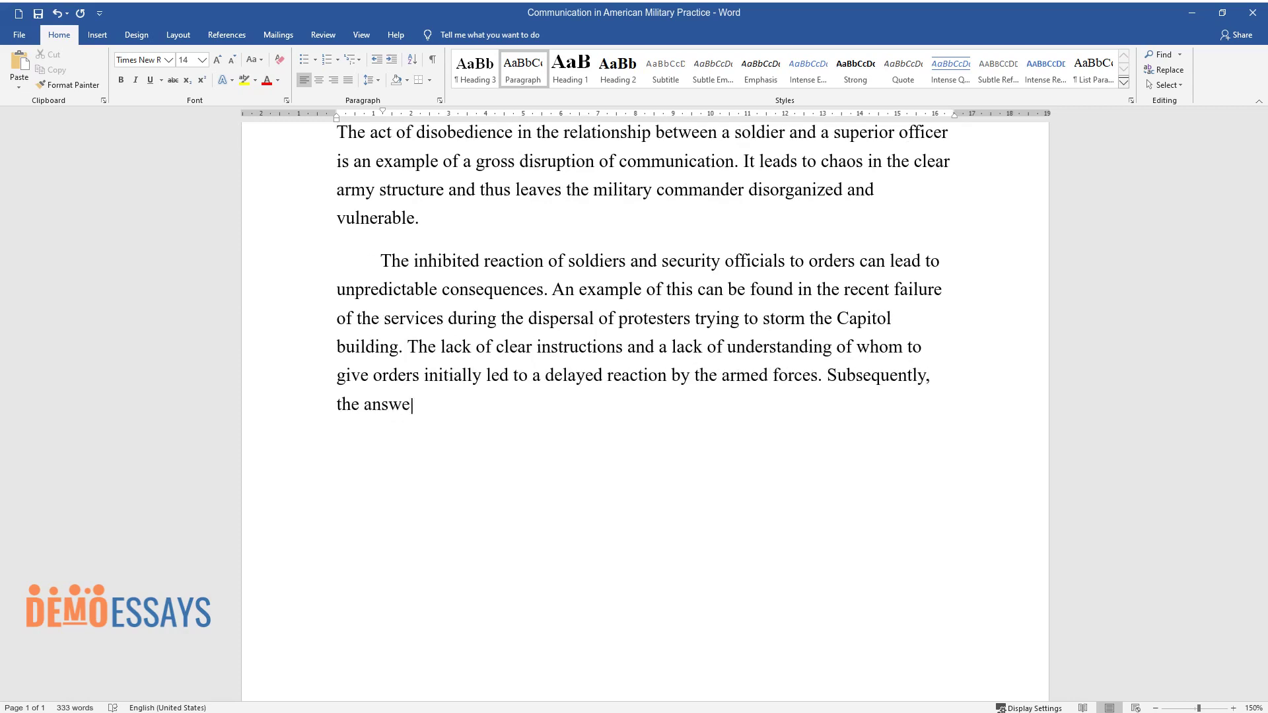
- Append "Subsequently, the answer was swift but did not have a strategy and therefore was excessively tough and costly at the same time."
type("r was swift but did not have a str")
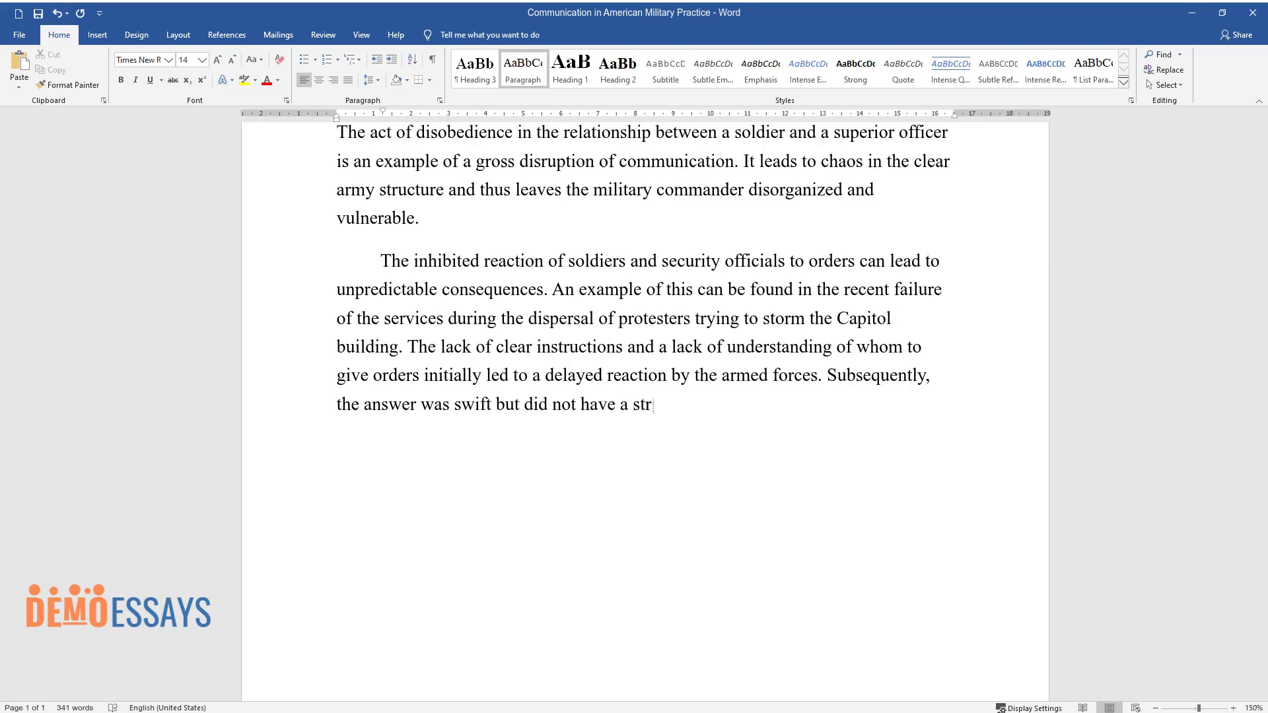
type("ategy and therefore was excessively")
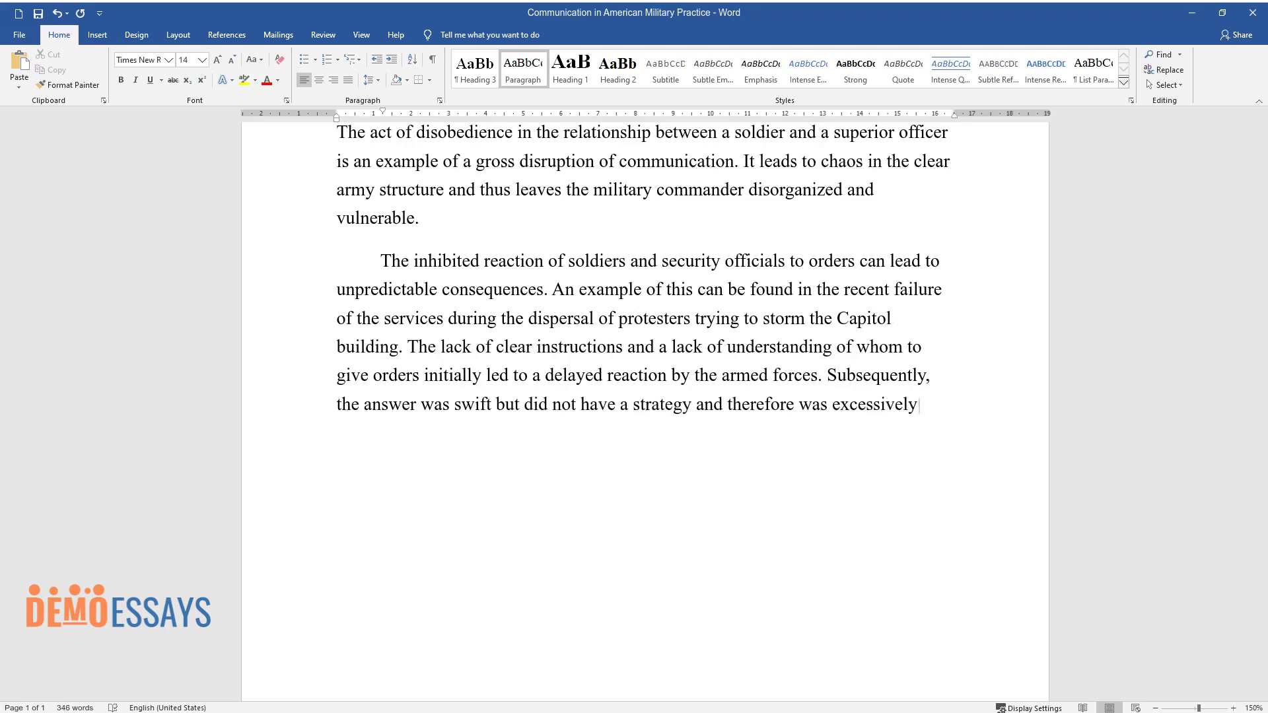
type(" tough and costly at the same time")
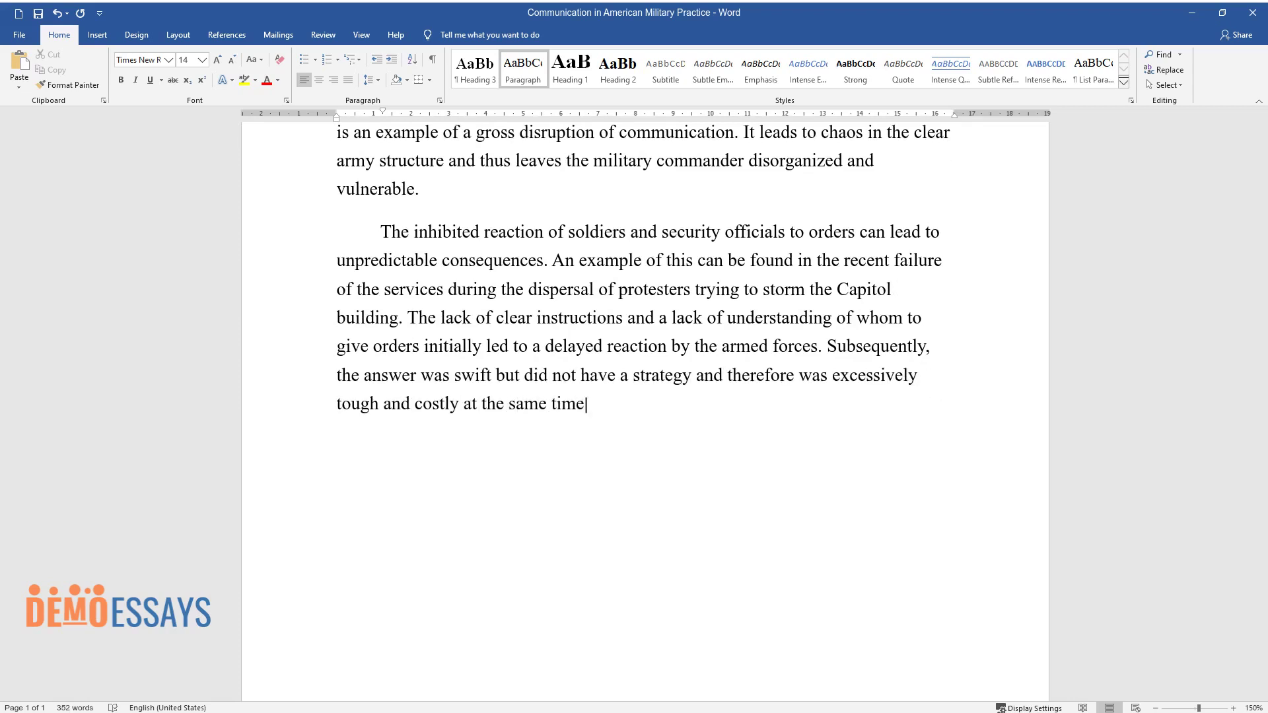
- Append "This example emphasizes that successful communication between soldiers and officers is also a great responsibility since the stakes can be quite high."
type(". This example emphasizes that succ")
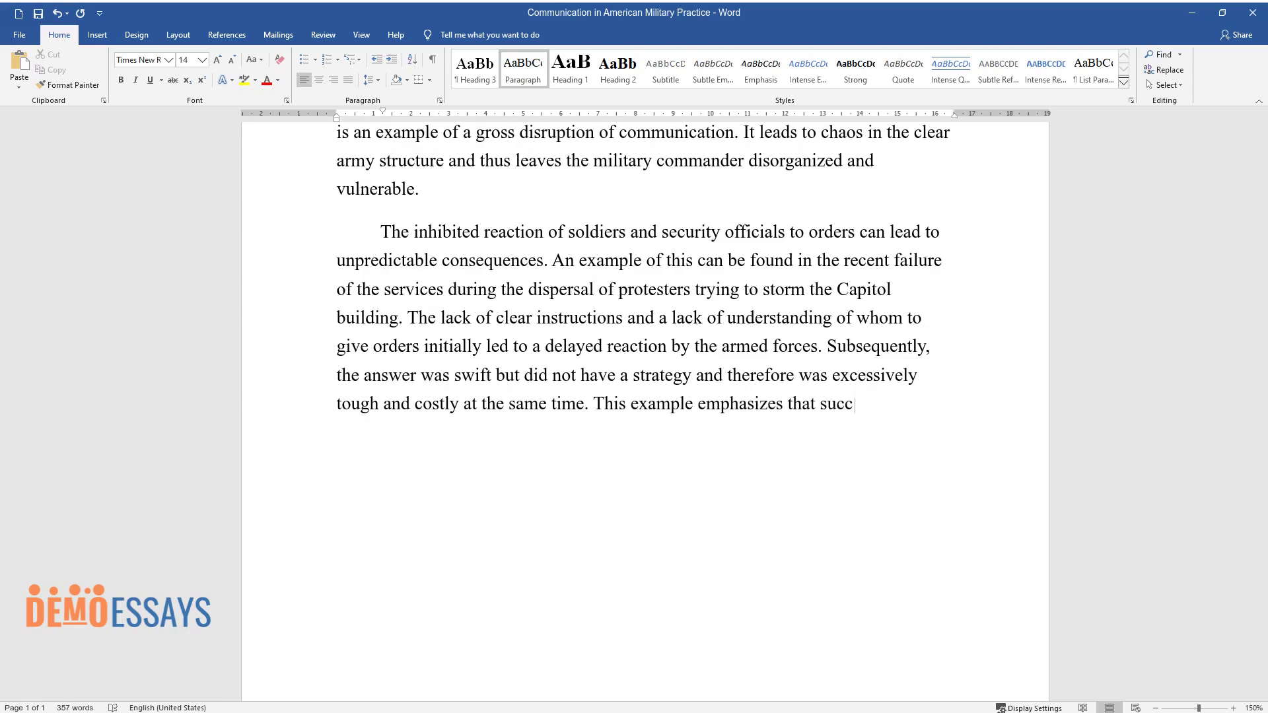
type("essful communication between soldi")
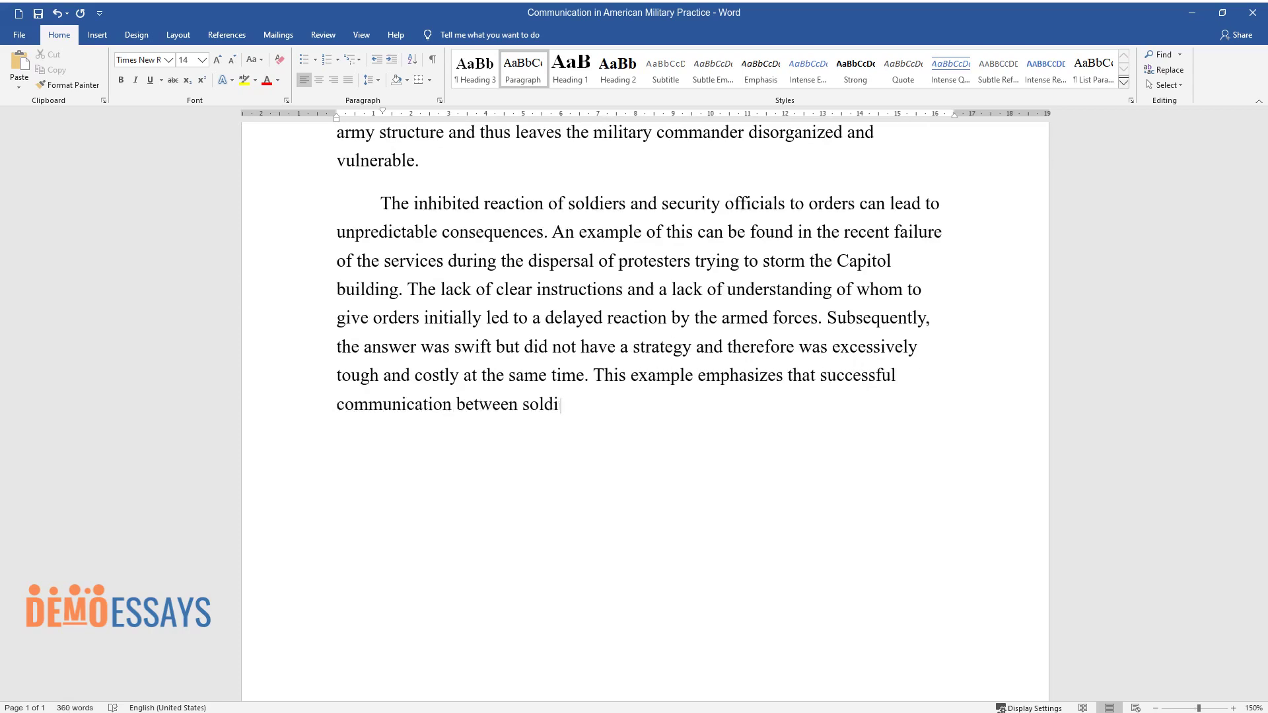
type("ers and officers is also a great r")
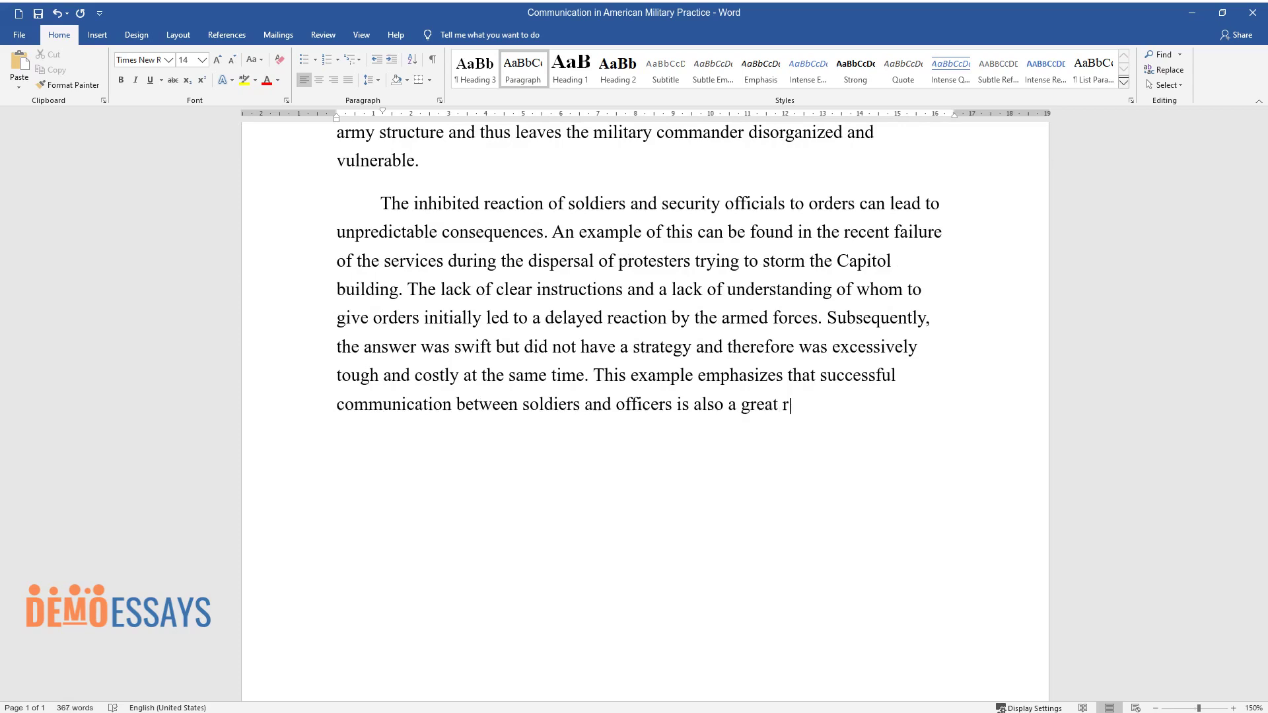
type("esponsibility since the stakes can be quite high. Th")
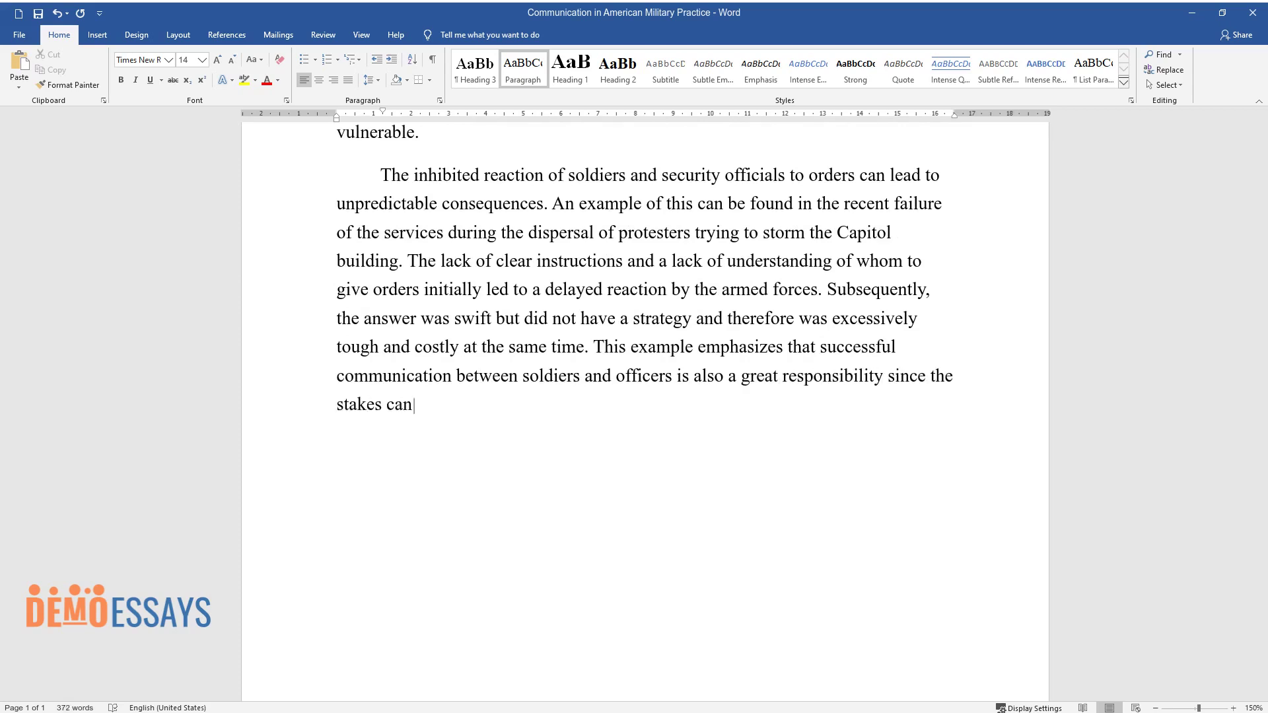
- Append "That is why clear coordination of actions and strategic planning should be a priority for any officer responsible for commanding military units."
type("at is why clear c")
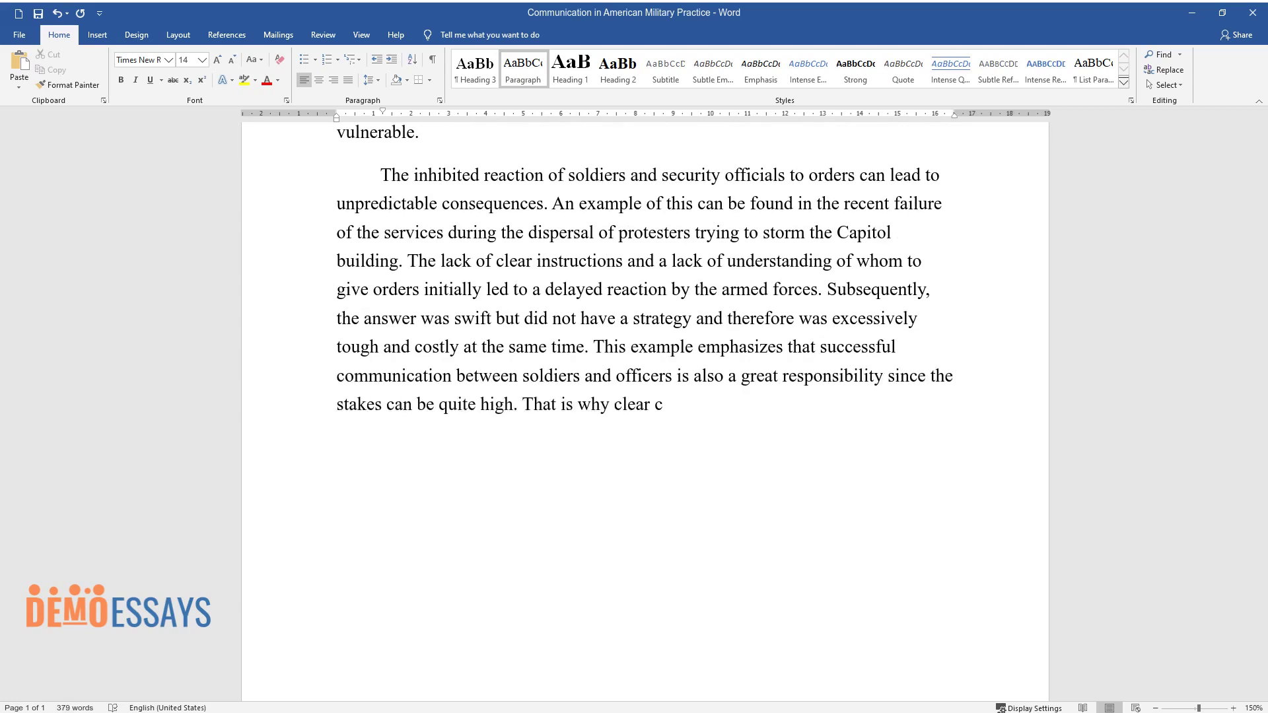
type("oordination of actions and strategi")
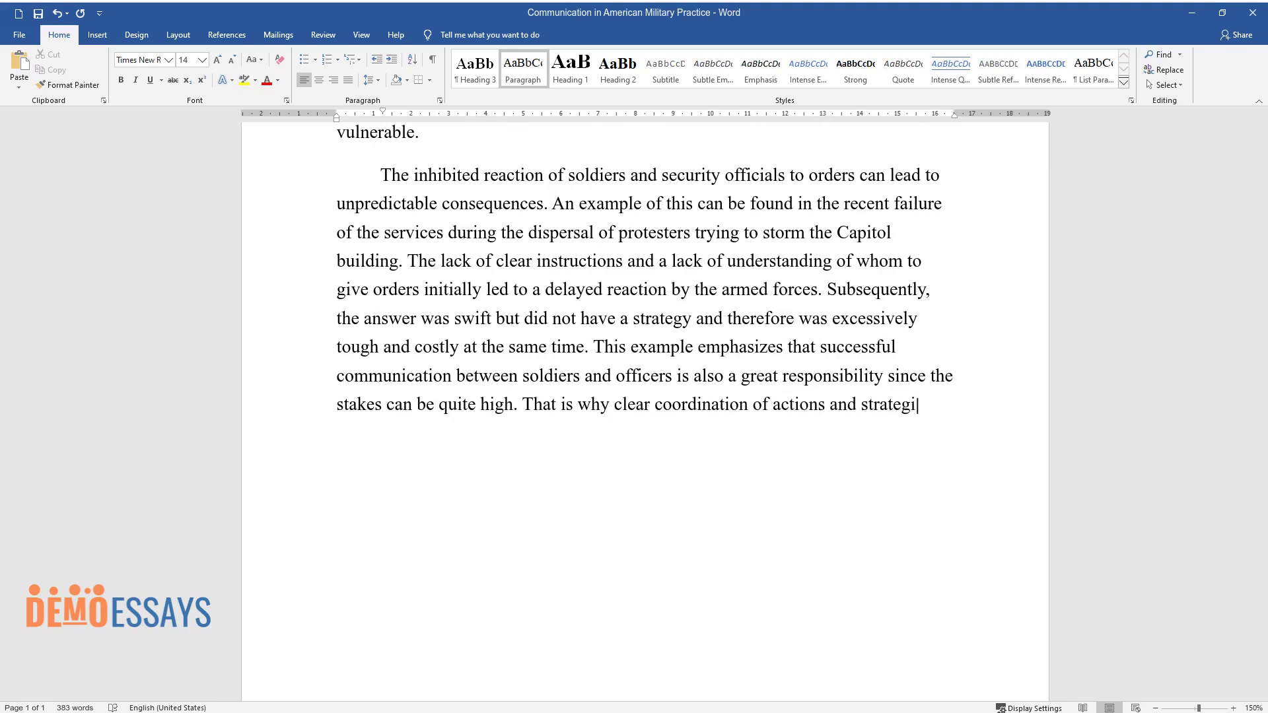
type("c planning should be a priority fo")
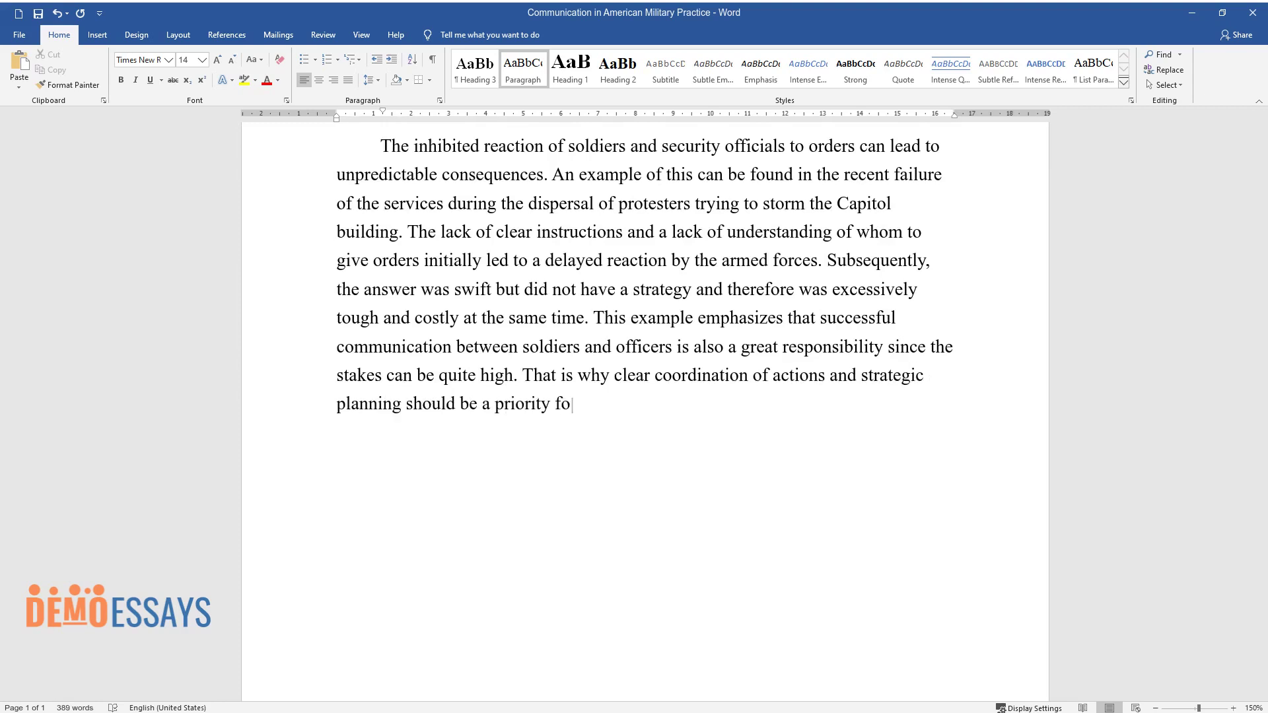
type("r any officer responsible for comma")
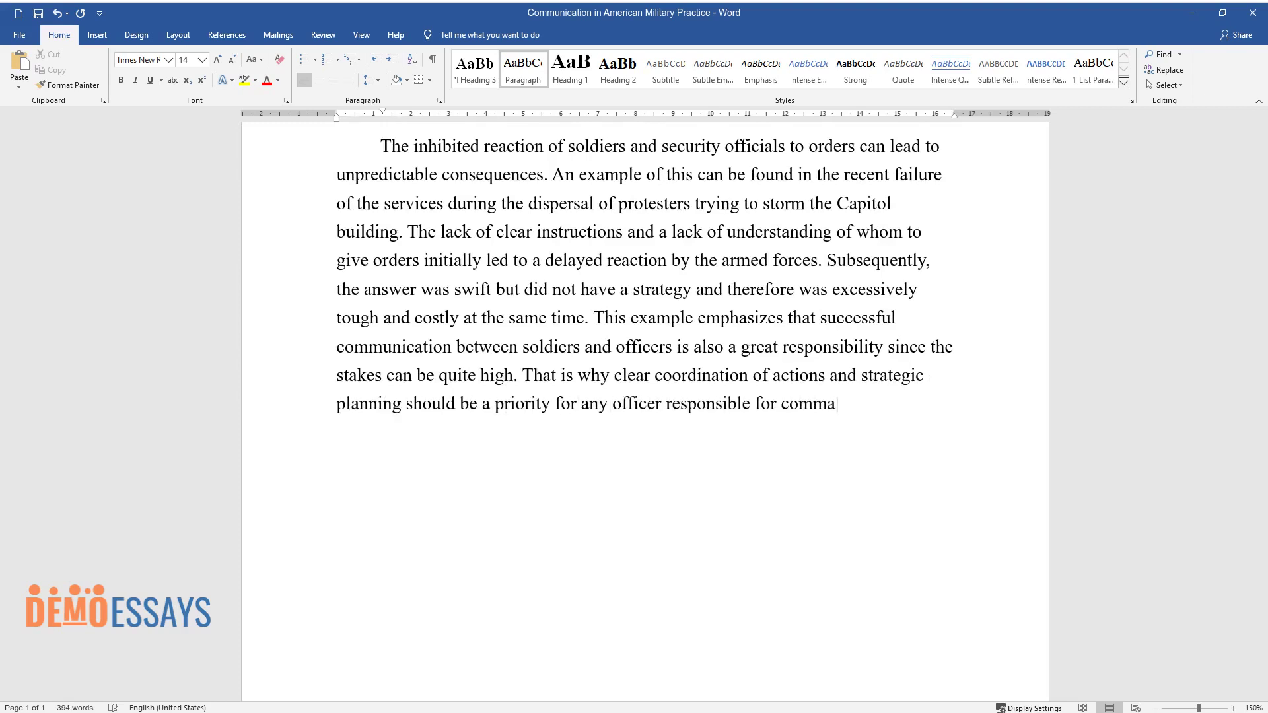
type("nding military units. Observance o")
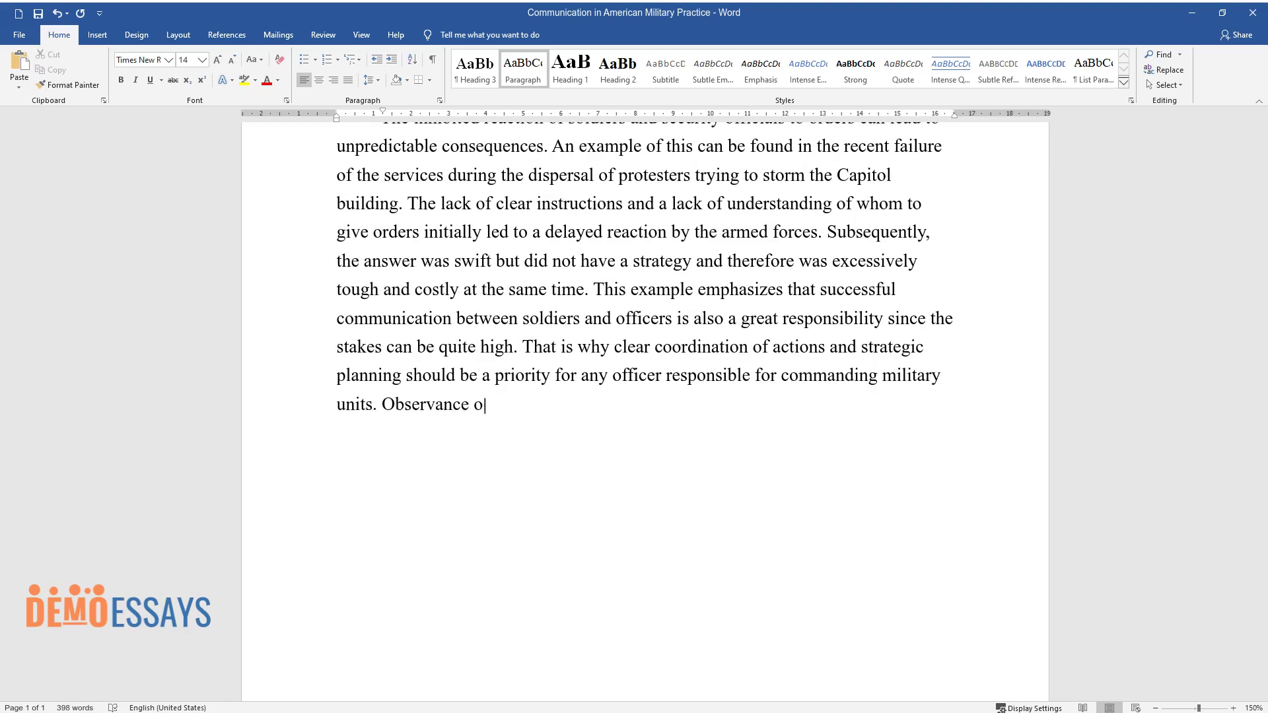
- Finish the paragraph with "Observance of the chain of command and submission to hierarchy must be swift and unquestioning at every stage of the US military system."
type("f the chain of command and submissi")
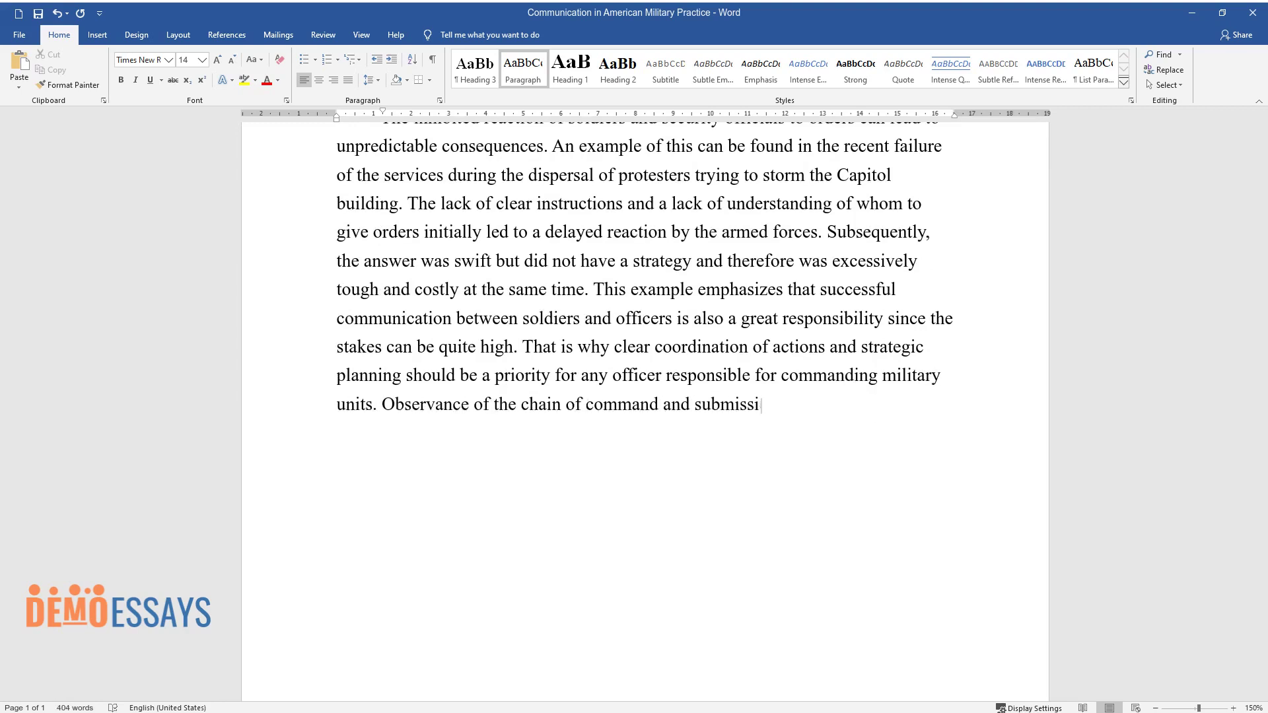
type("on to hierarchy must be swift and")
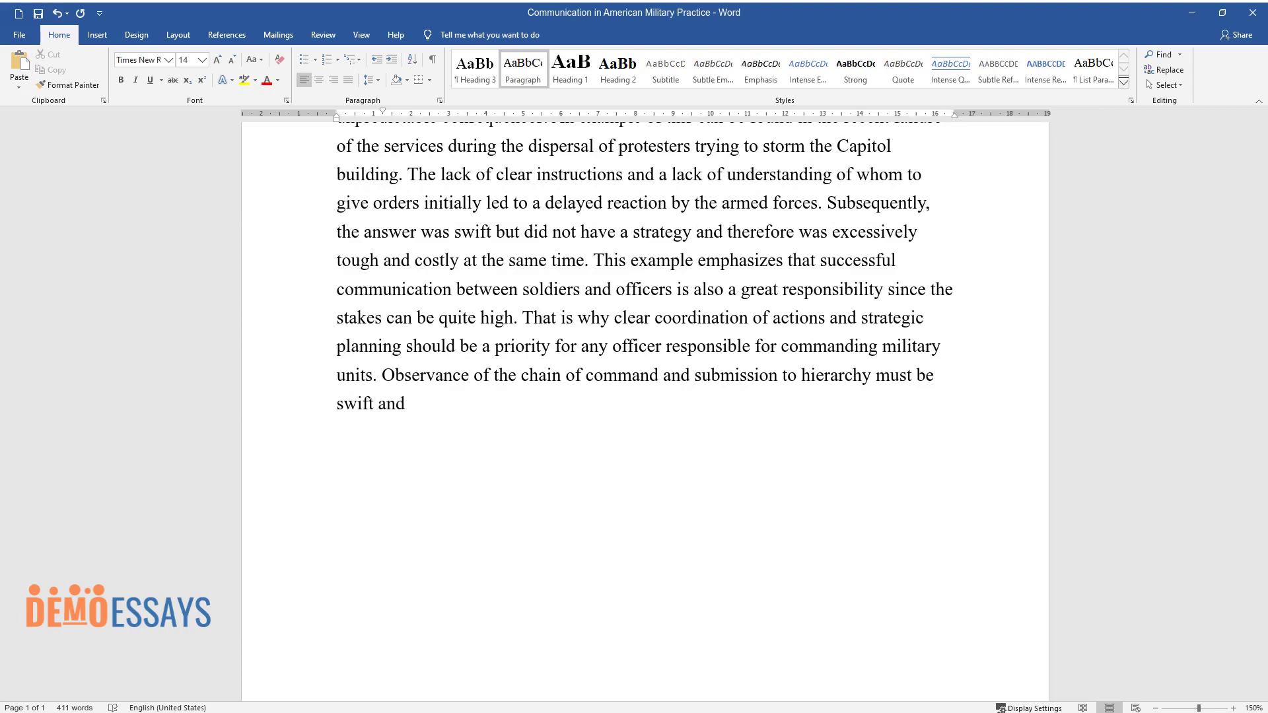
type(" unquestioning at every stage of the")
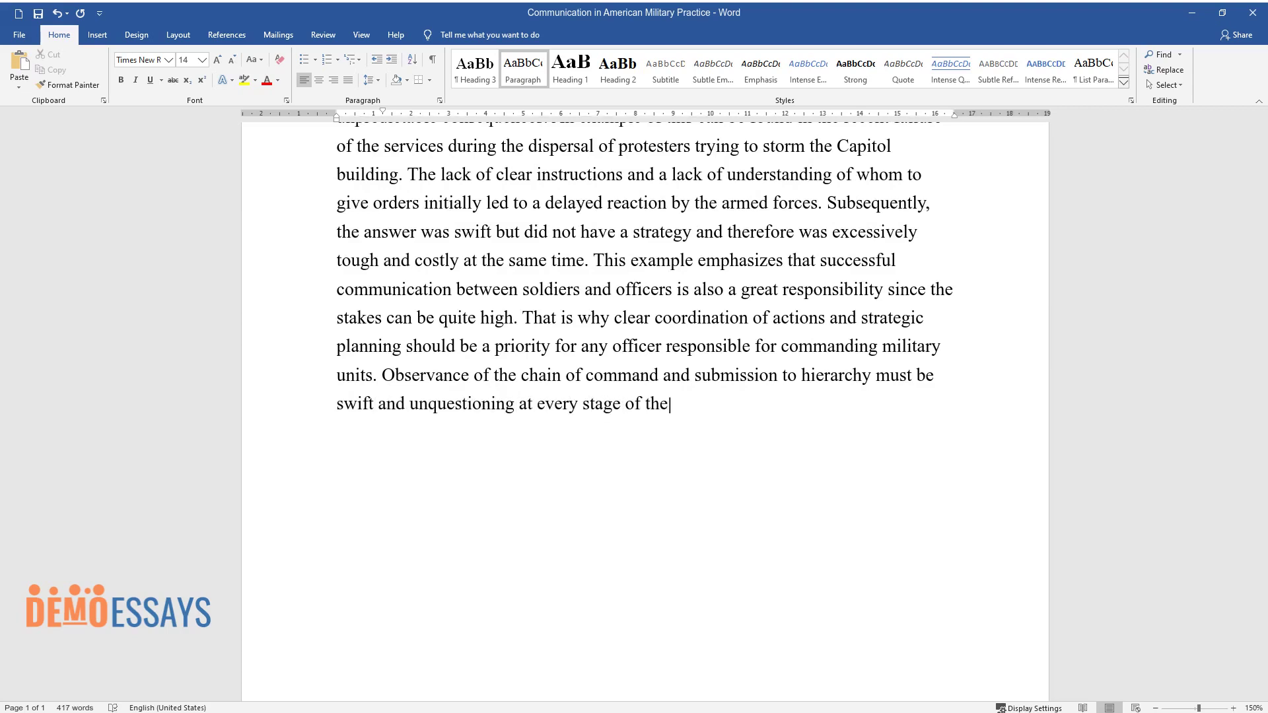
type(" US military system.")
- Start a new paragraph with "For a military leader, clarity and conciseness of orders are fundamental conditions for effective communication."
key("Return")
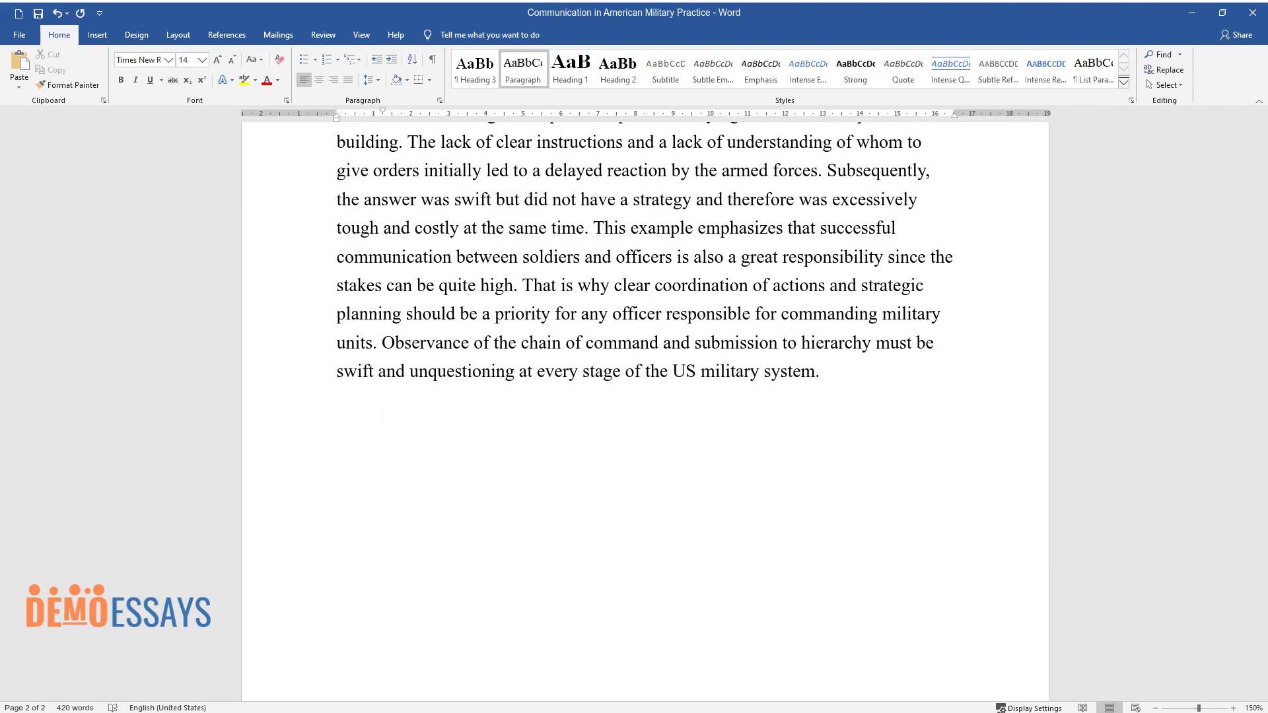
type("For a military leader, clari")
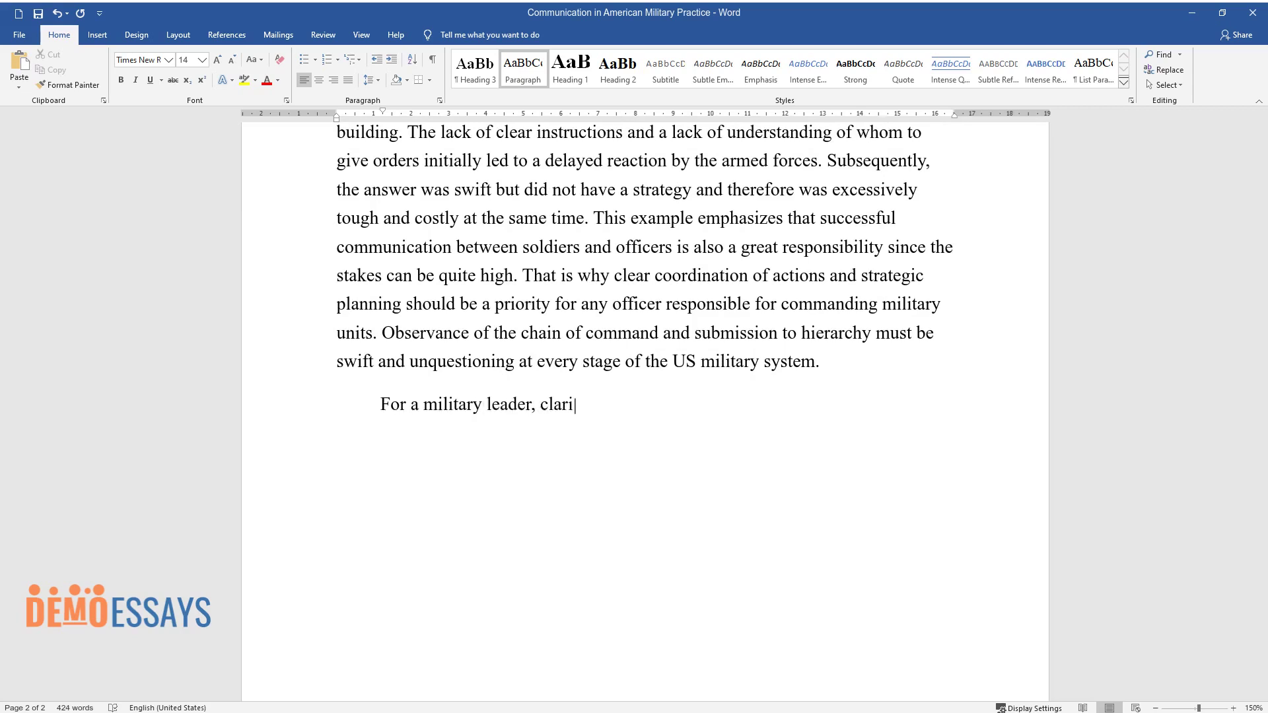
type("ty and conciseness of orders are f")
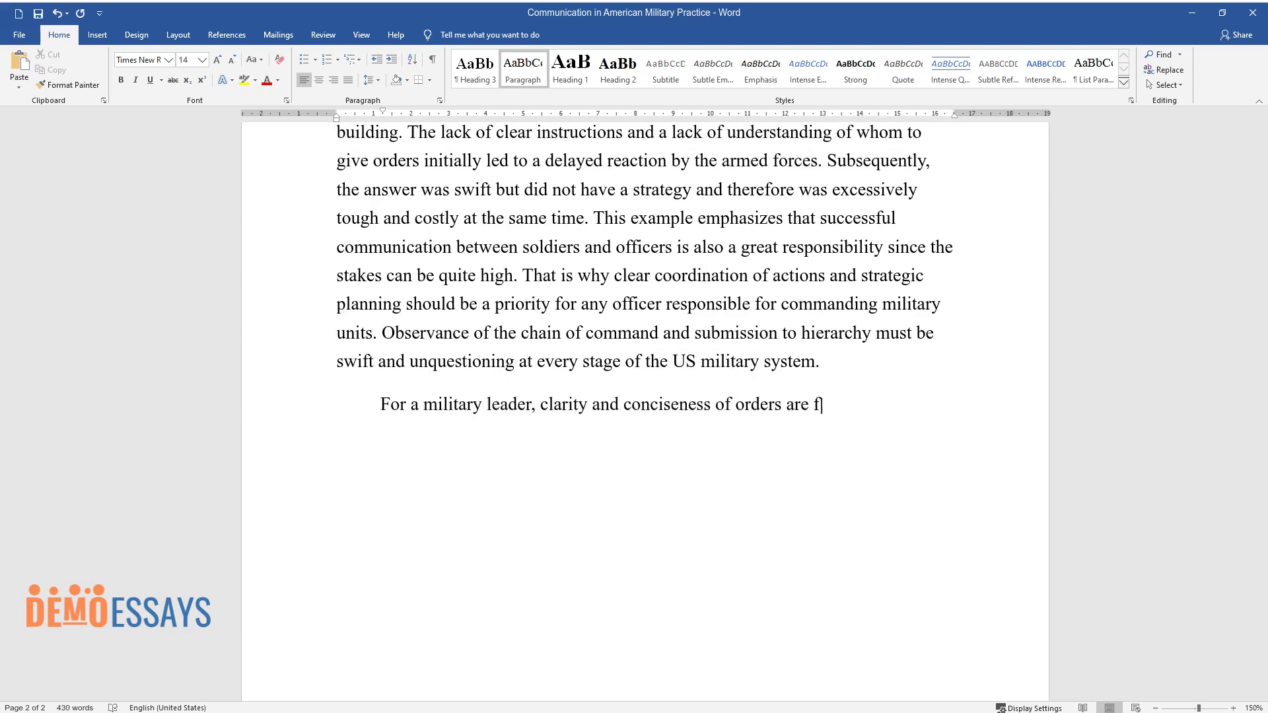
type("undamental conditions for effectiv")
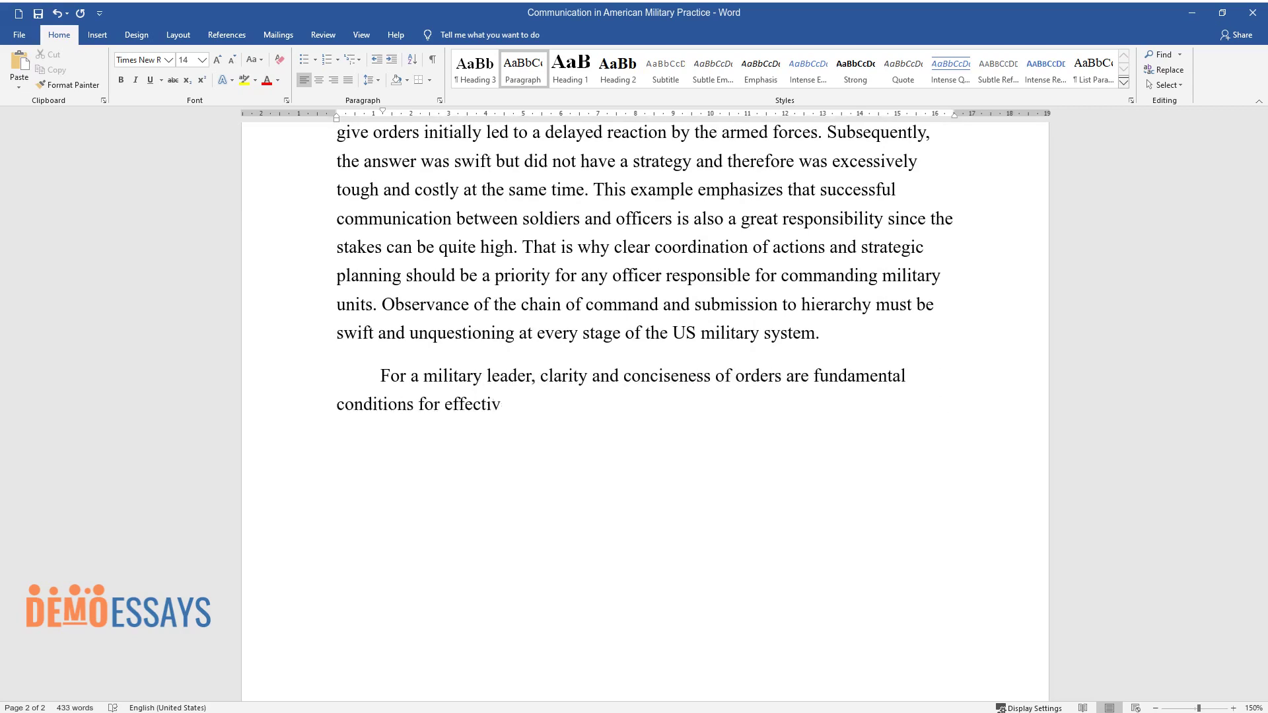
type("e communication. Often speaking ab")
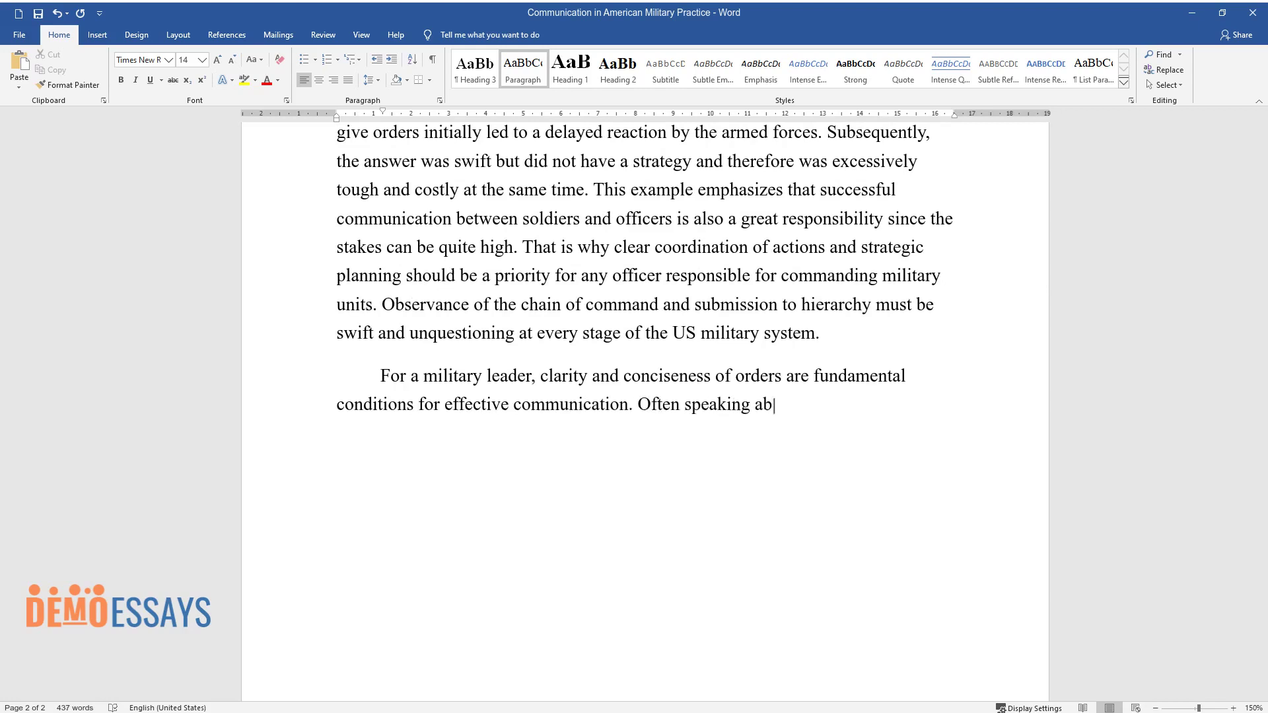
- Append "Often speaking about vague military orders that led to misunderstandings and incorrect tactics, the example of a letter from General Lee is used."
type("out vague military orders that led")
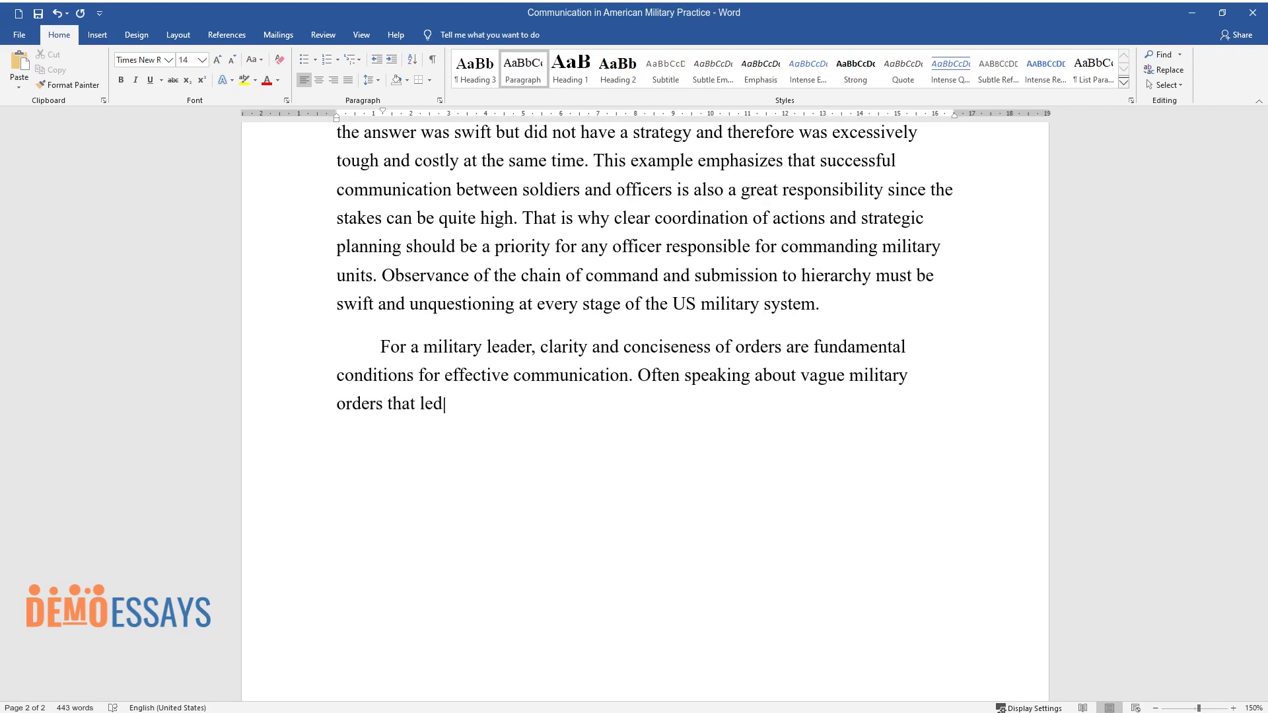
type(" to misunderstandings and incorrec")
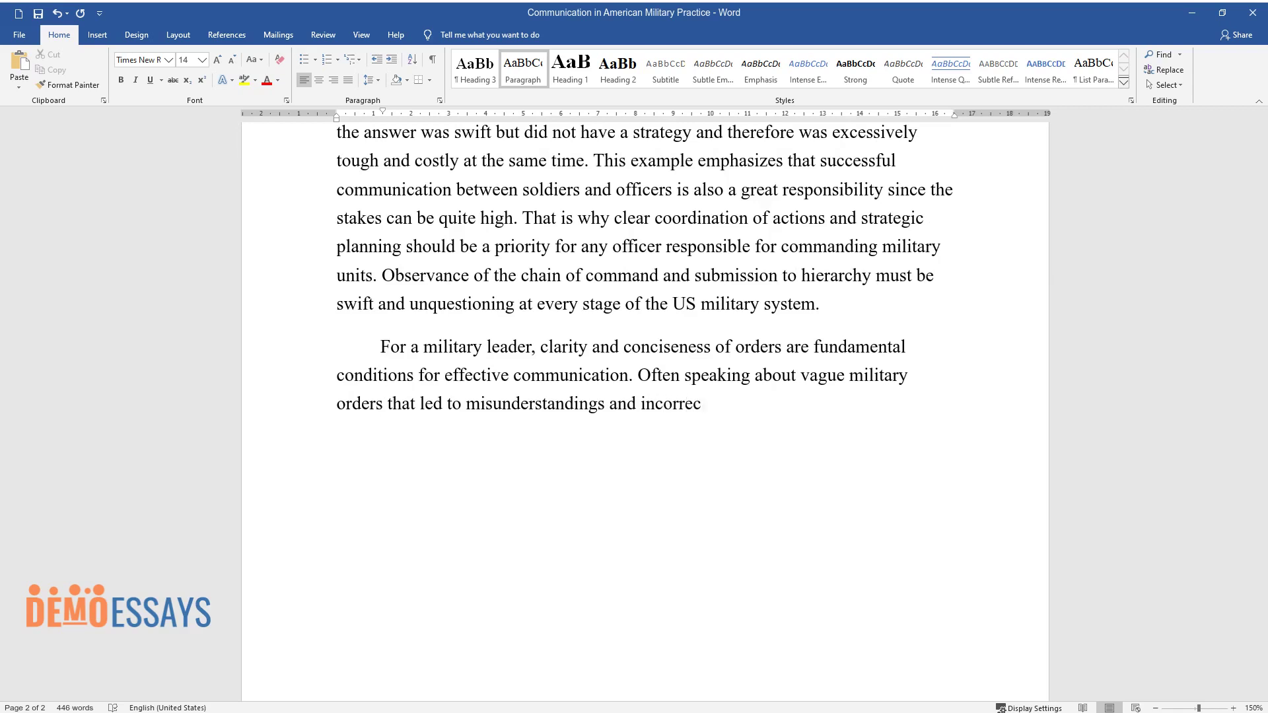
type("t tactics, the example of a letter")
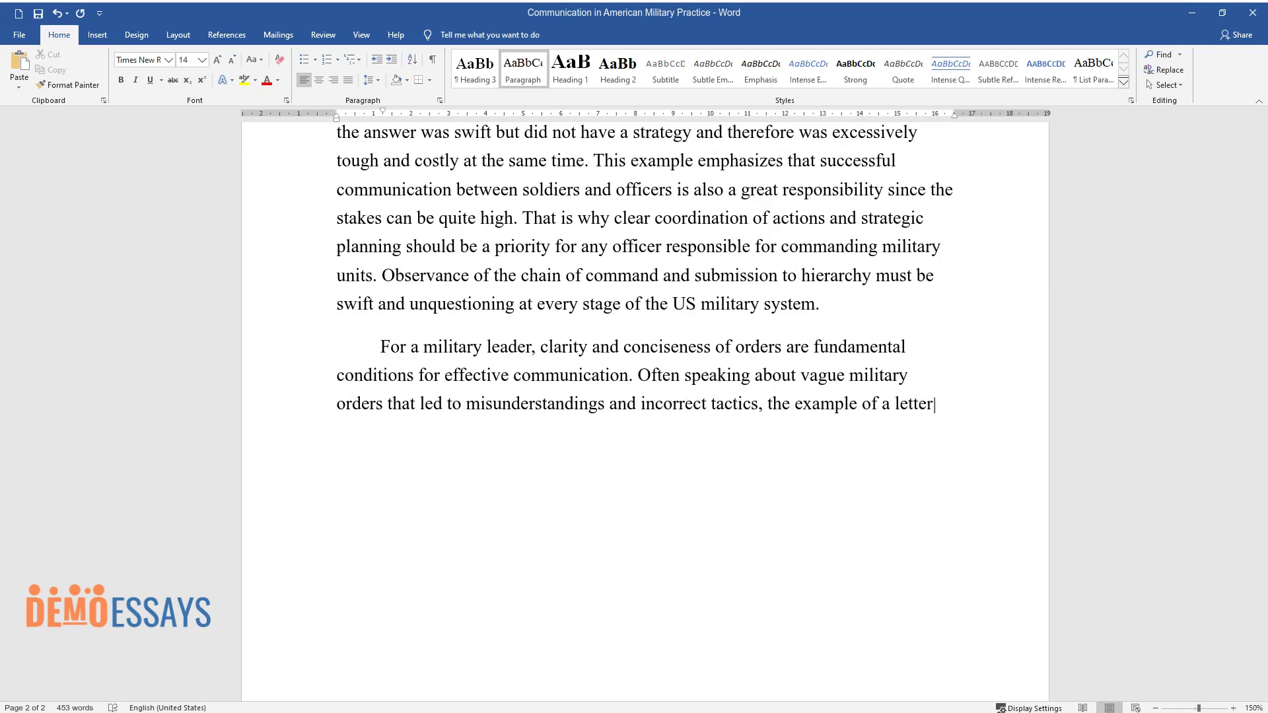
type("from General Lee is used. By giv")
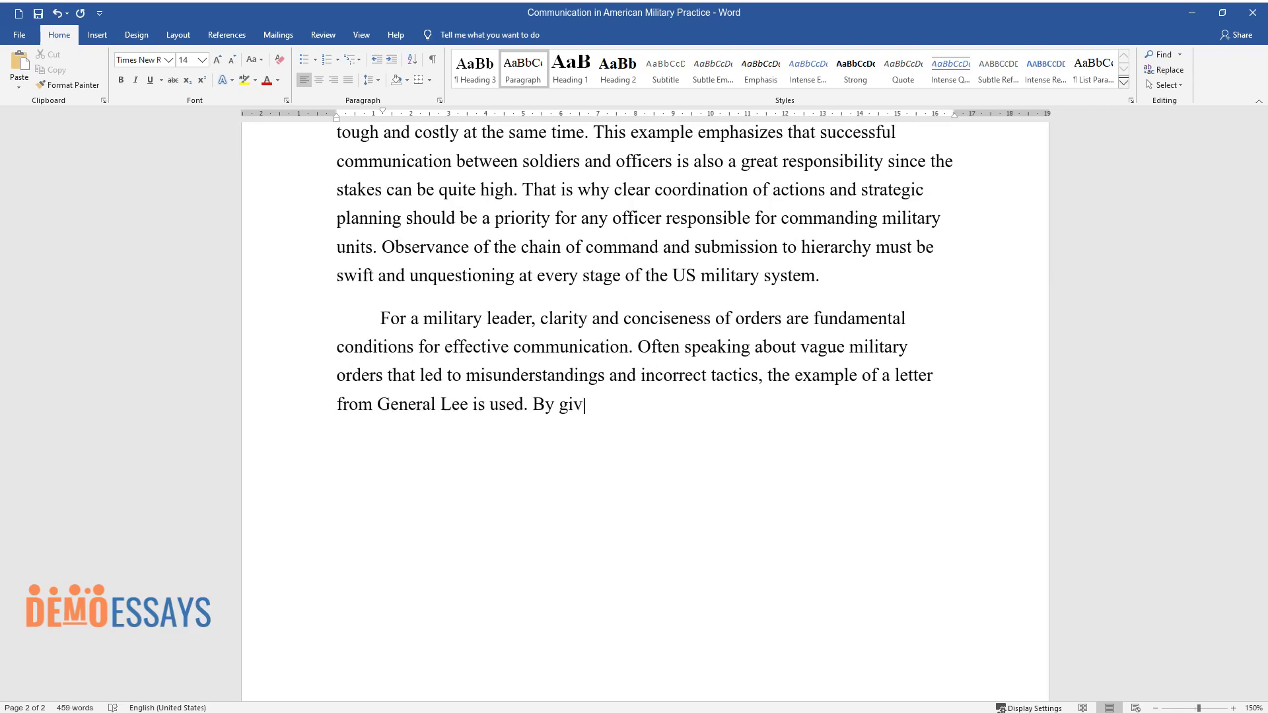
- Append "By giving an inaccurate order to attack Cemetery Hill, in case it was practical, Lee sabotaged his mission."
type("ing an inaccurate order to attack C")
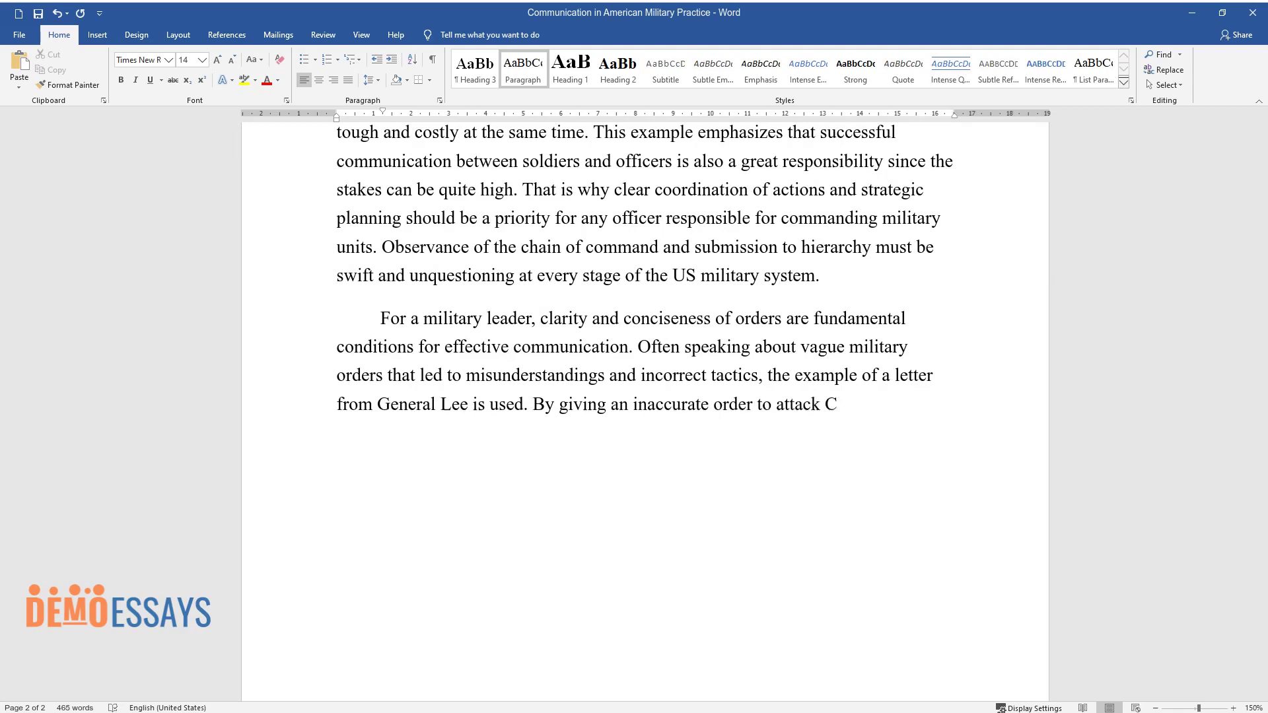
type("emetery Hill, in ")
type("case it was pract")
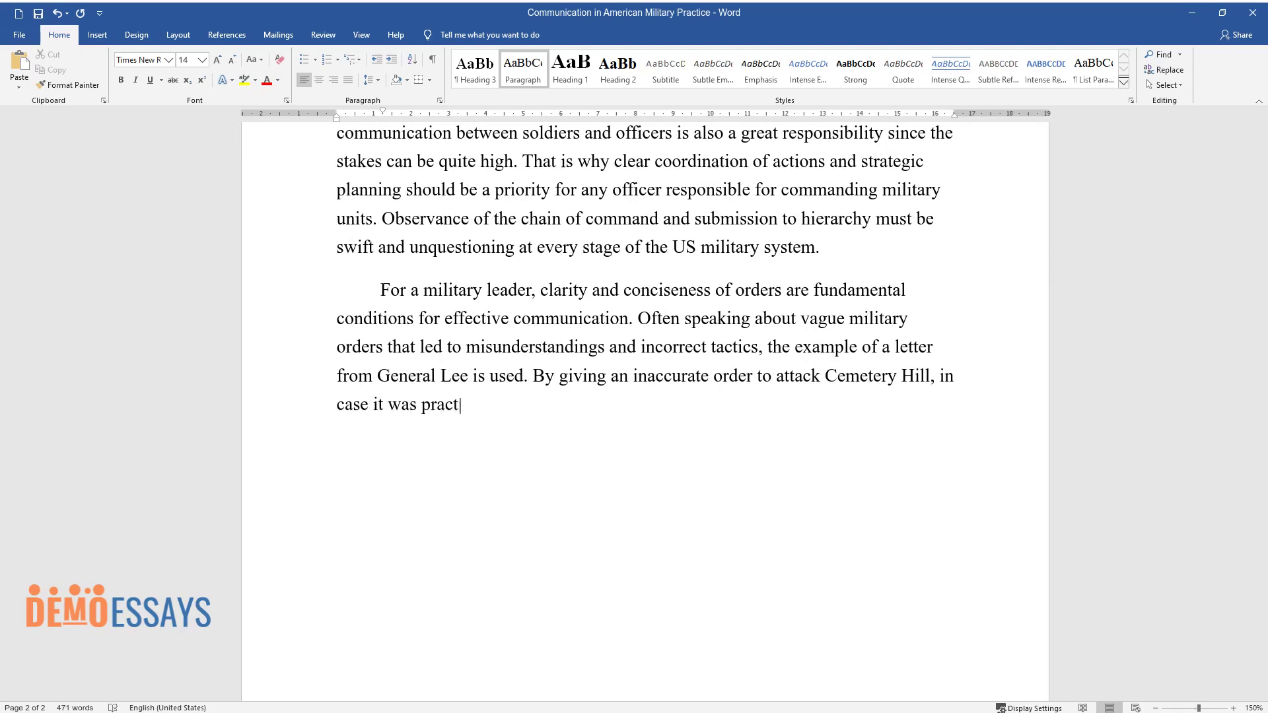
type("ical, Lee sabotaged his mission. ")
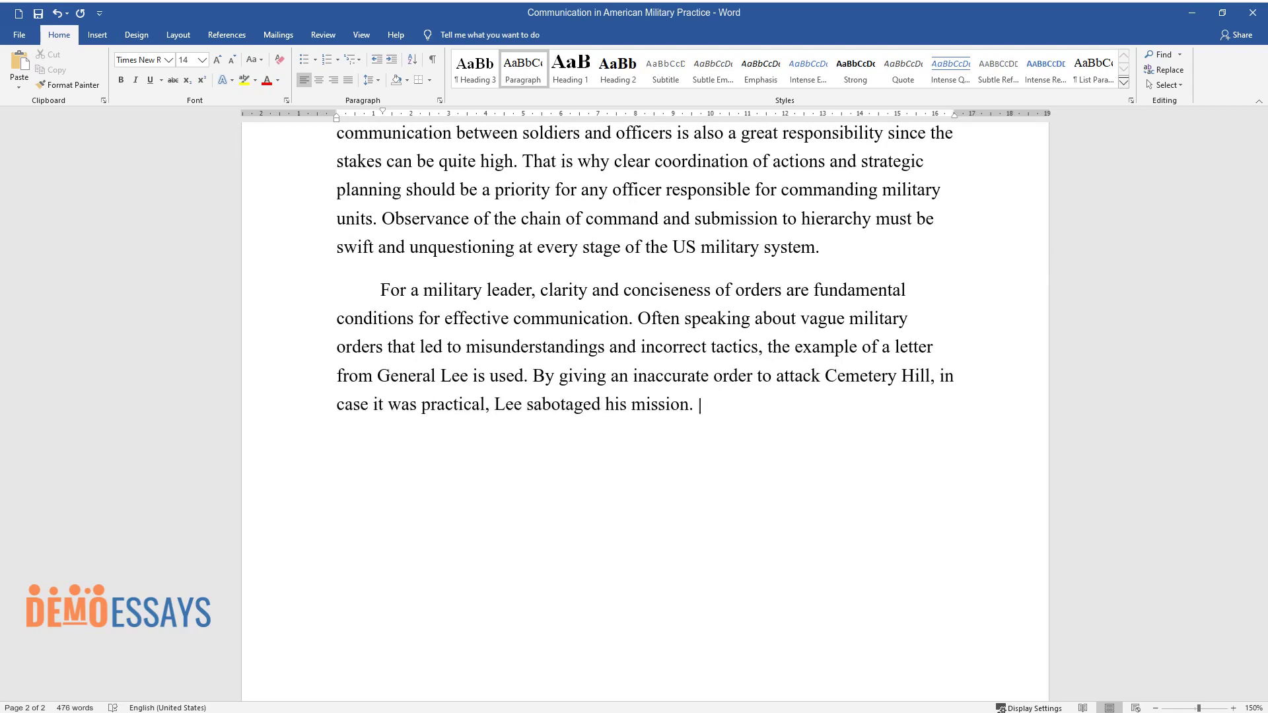
- Append "His order was misunderstood as a call for retreat as the enemy positions were perceived by the general's subordinates as too strong."
type("His order was misunderstood as a call for r")
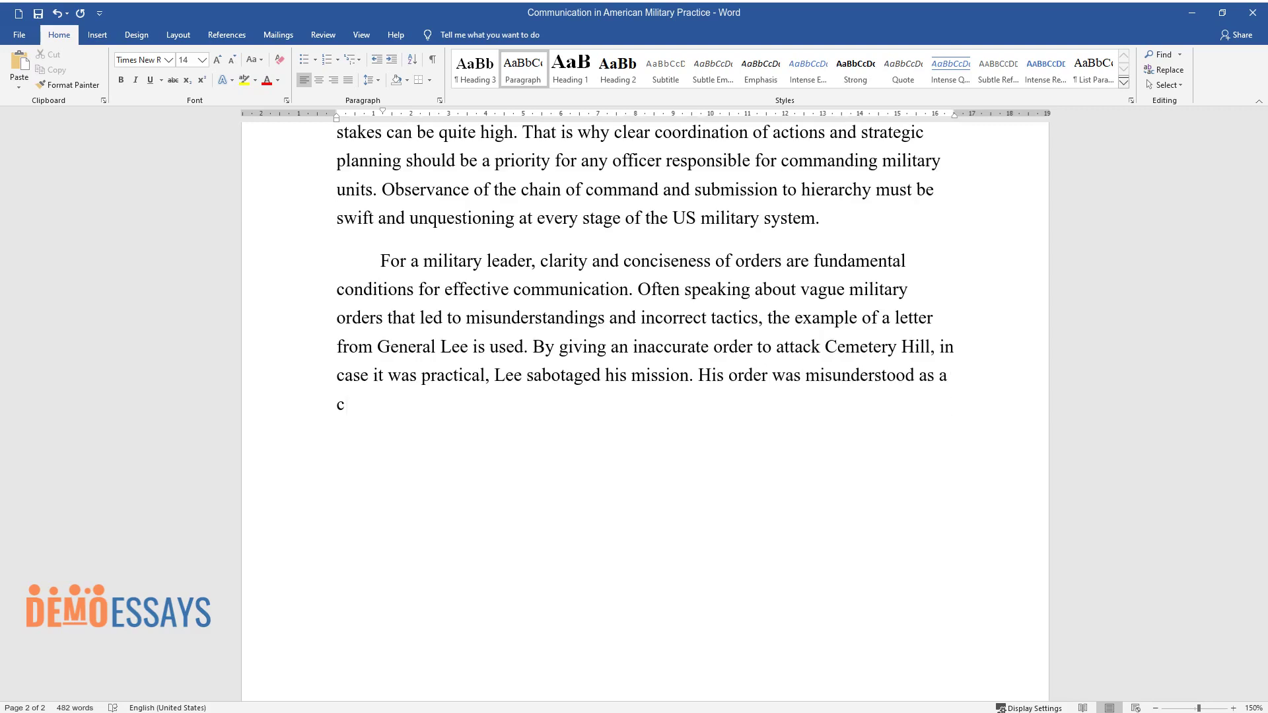
type("etreat as the enemy posit")
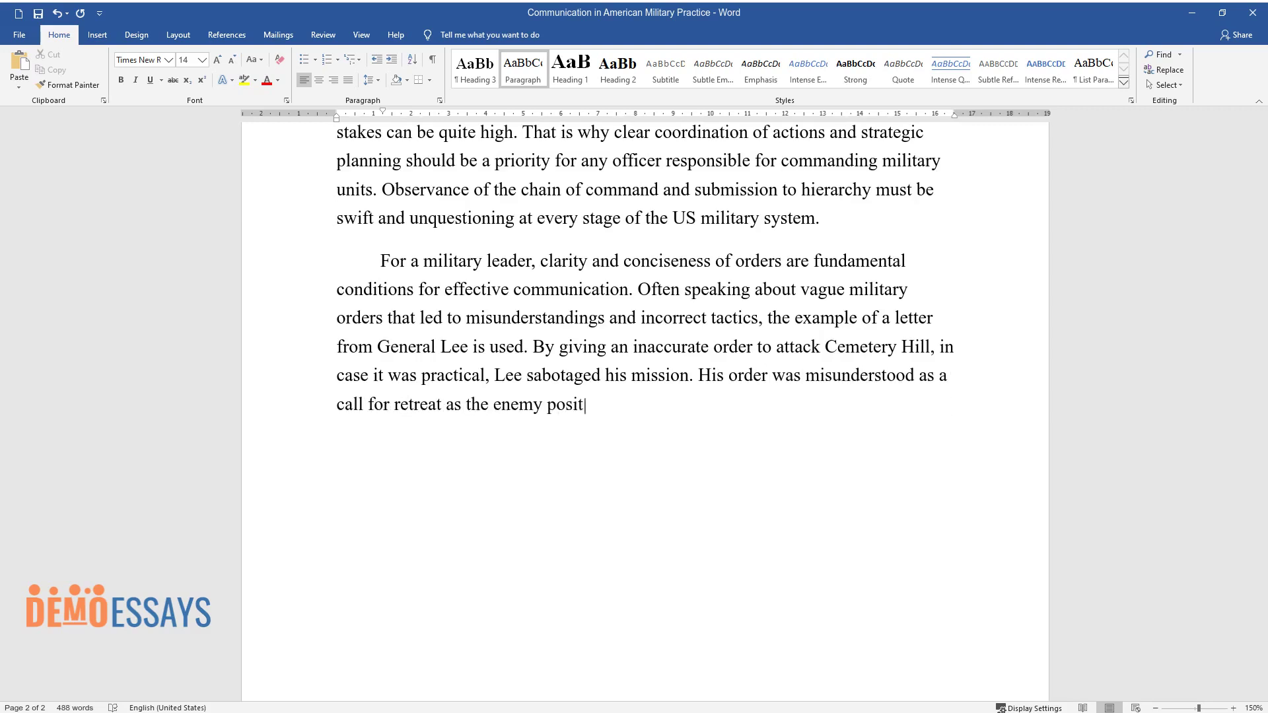
type("ions were perceived by the general")
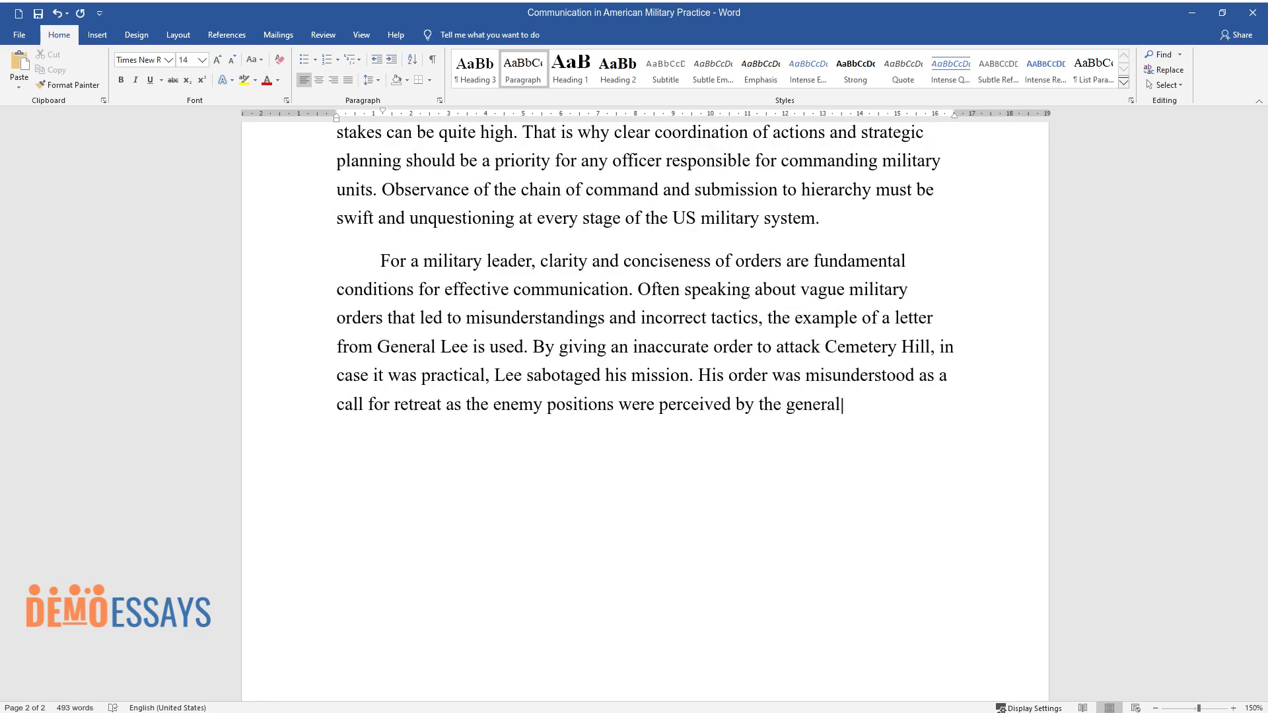
type("'s subordinates as too strong. Tha")
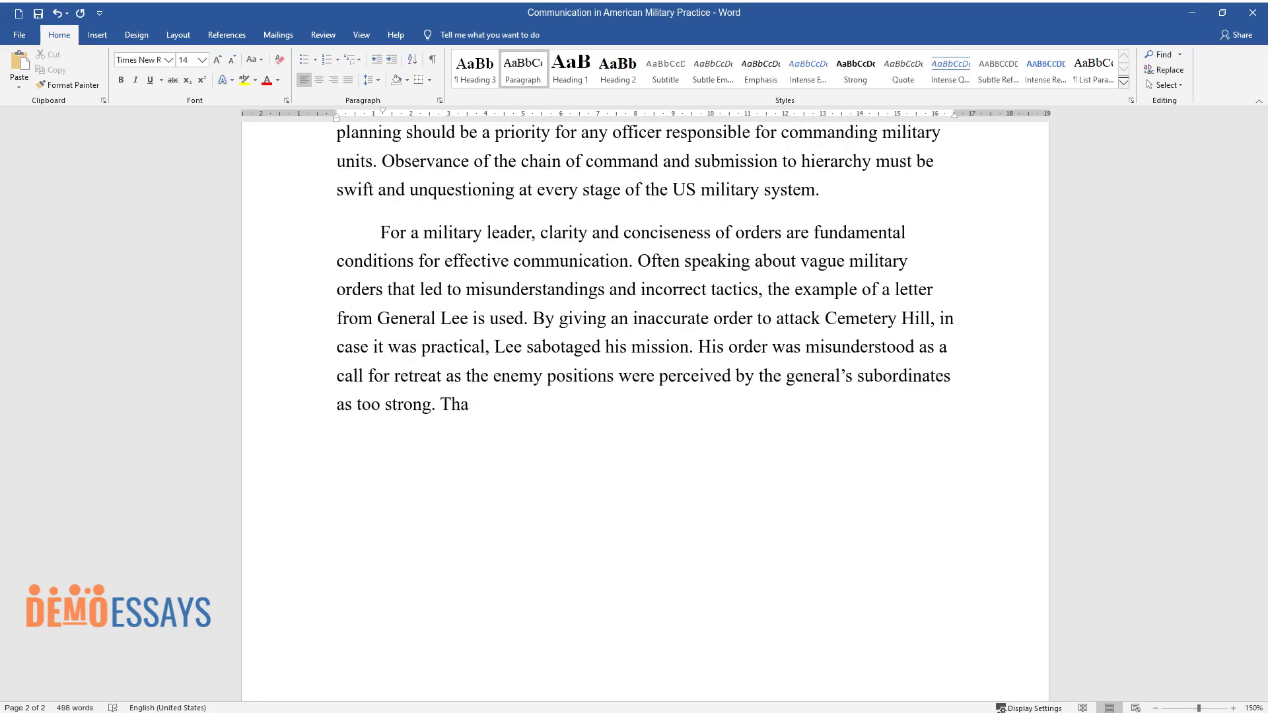
- Append "That is why the form of the order as an urgent instruction that does not tolerate ambiguity or other interpretations is so important for"
type("t is why the form of the order as ")
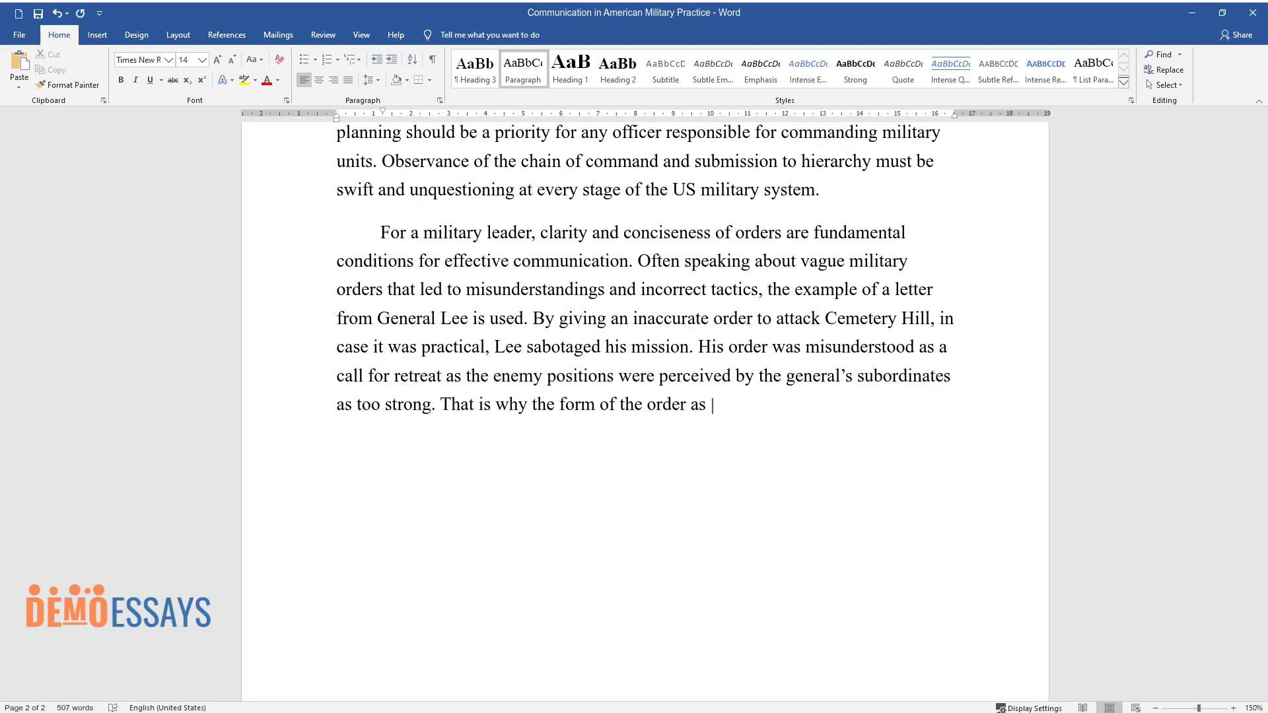
type("an urgent instruction that does no")
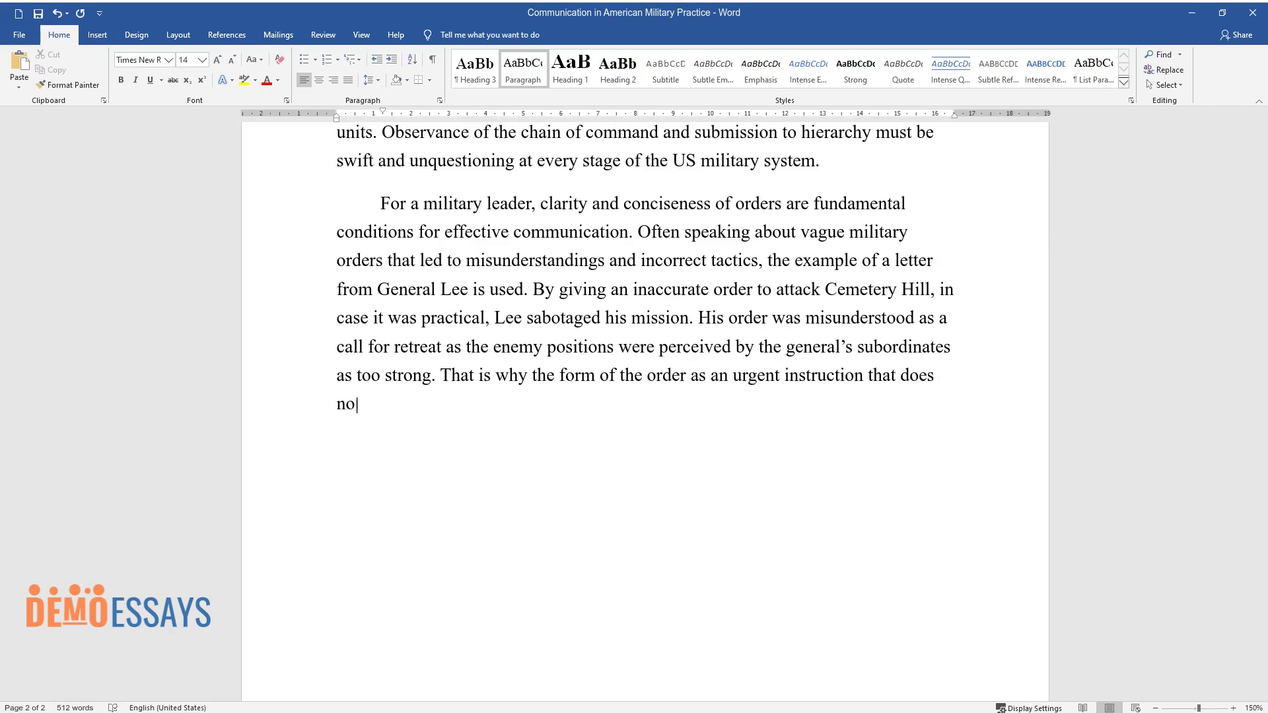
type("t tolerate ambiguity or other inte")
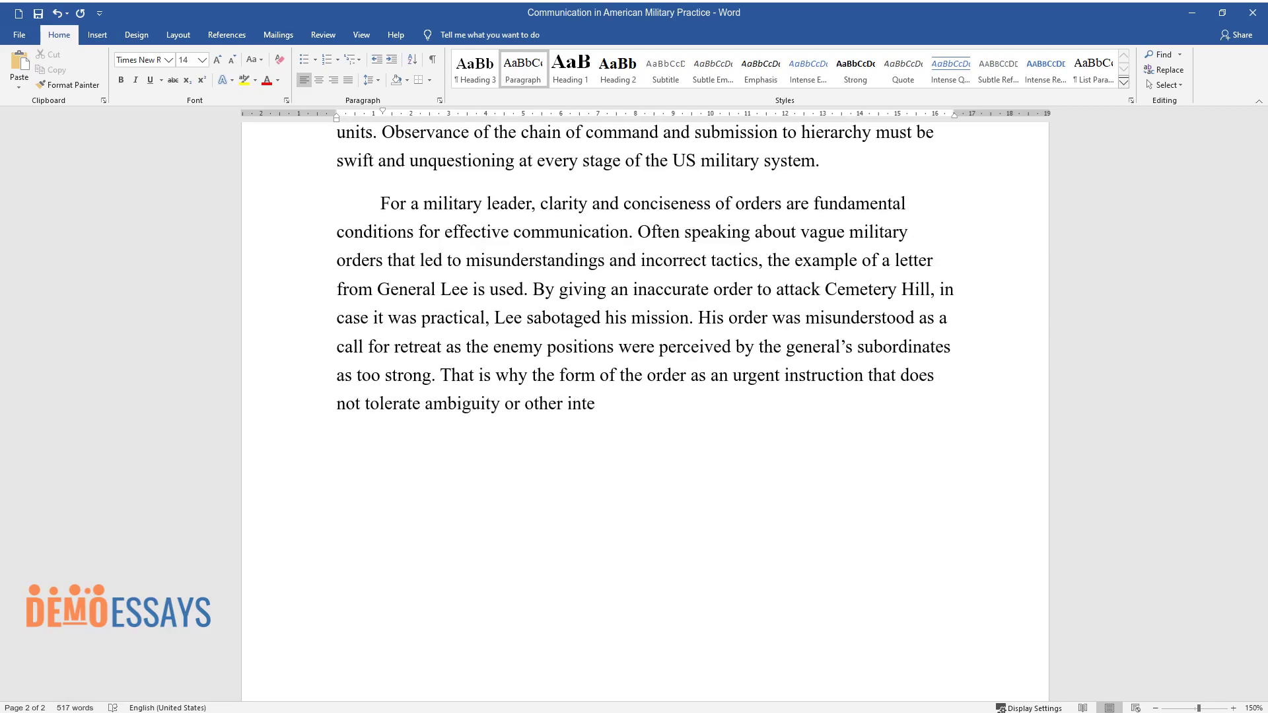
type("rpretations is so important for th")
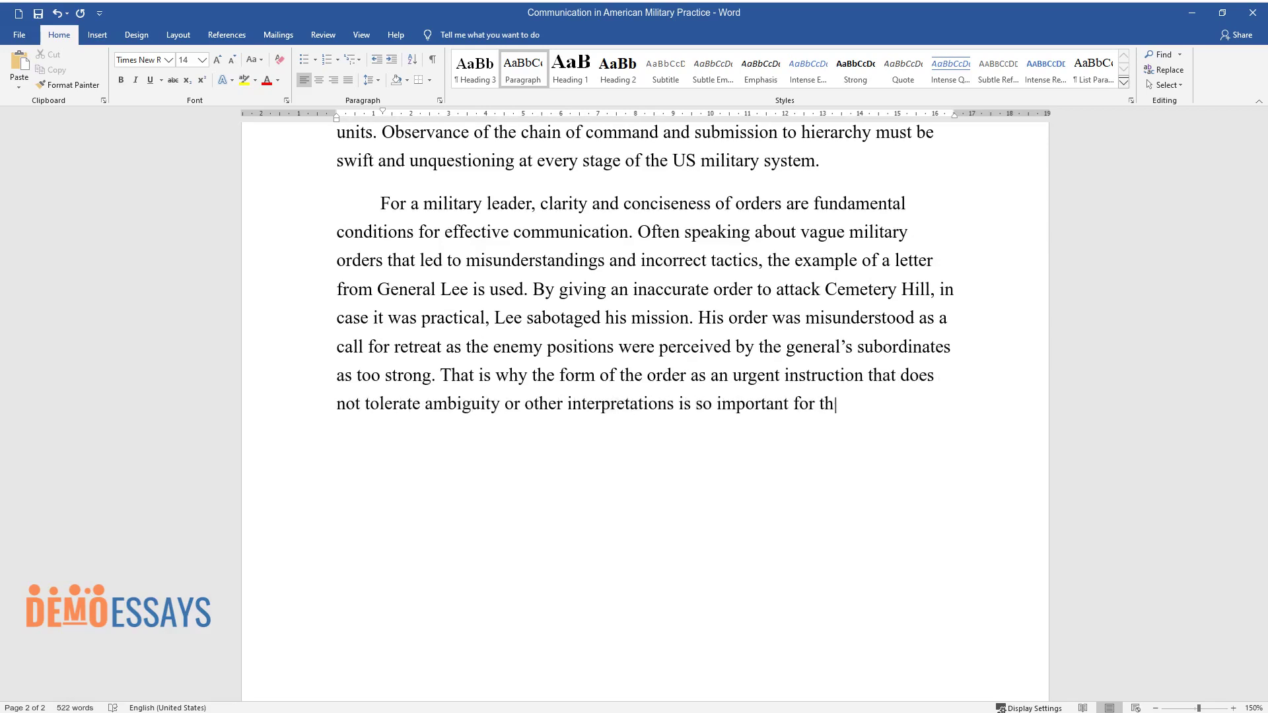
- Finish the sentence with "the commander in military operations." and add "At every level of the hierarchy in the army structure, communication requires a complete absence of inconsistency."
type("e commander in military operations")
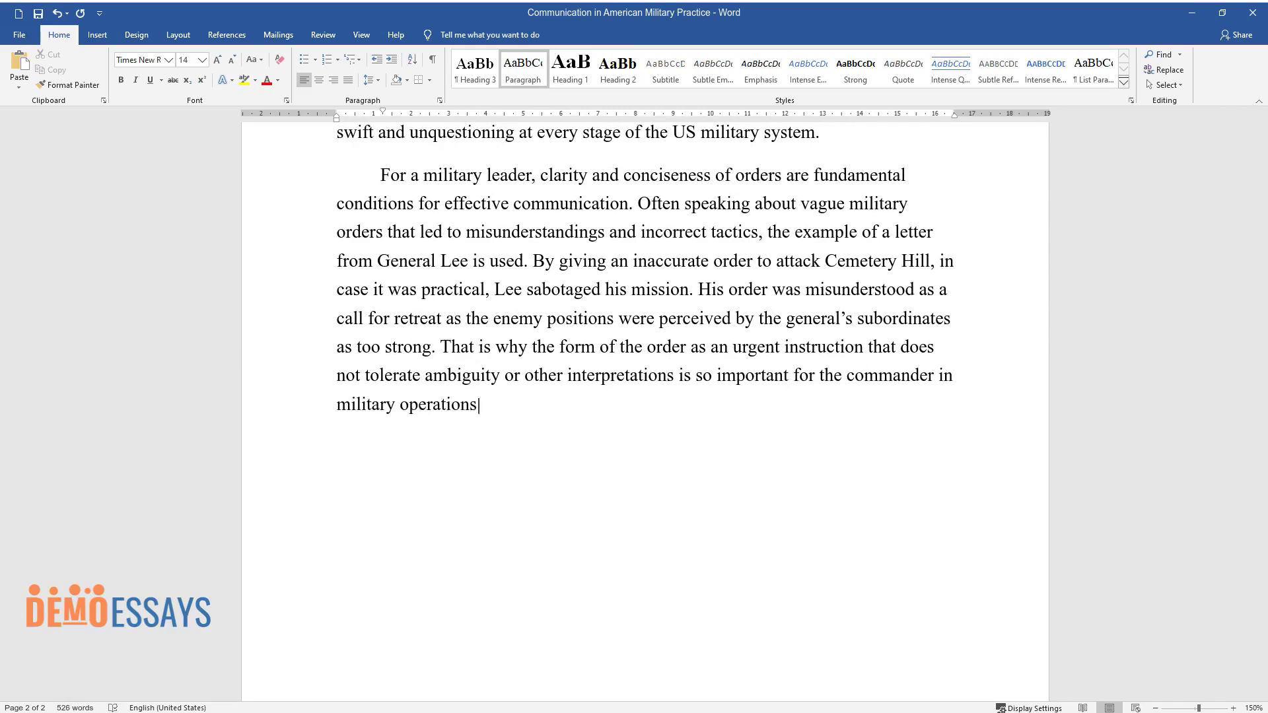
type(". At every level of the hierarchy")
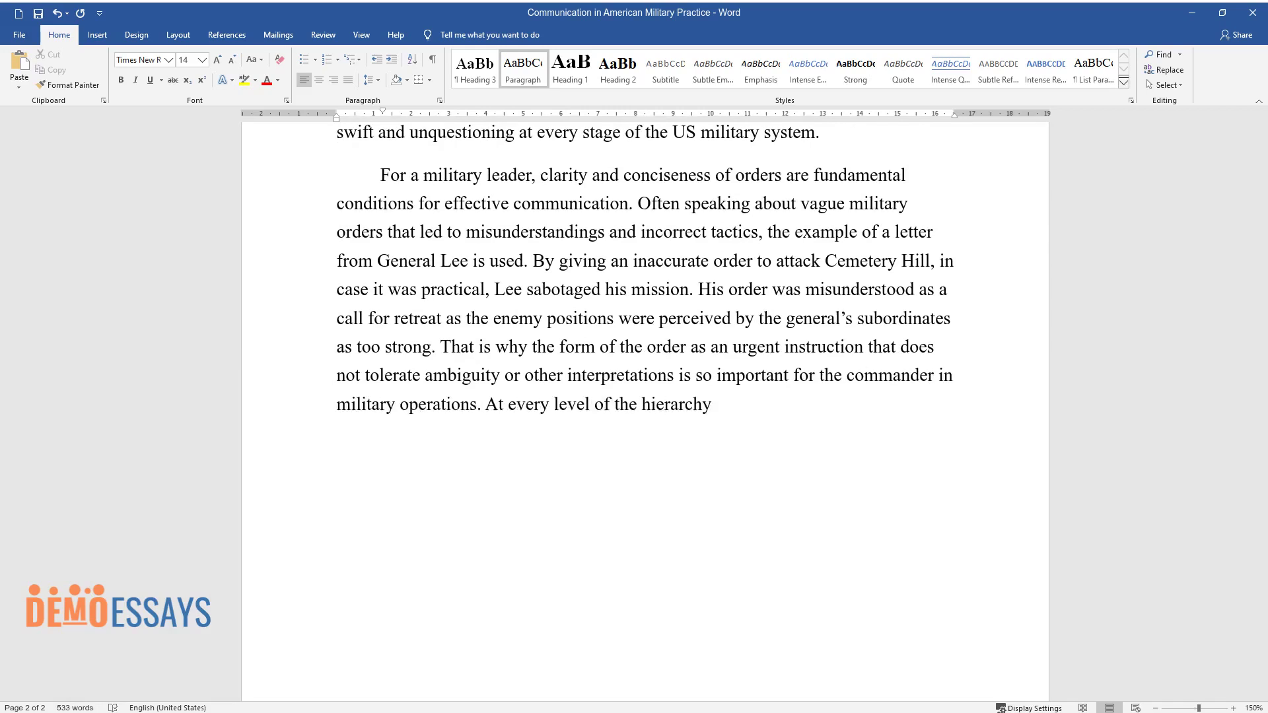
type(" in the army structure, communication requi")
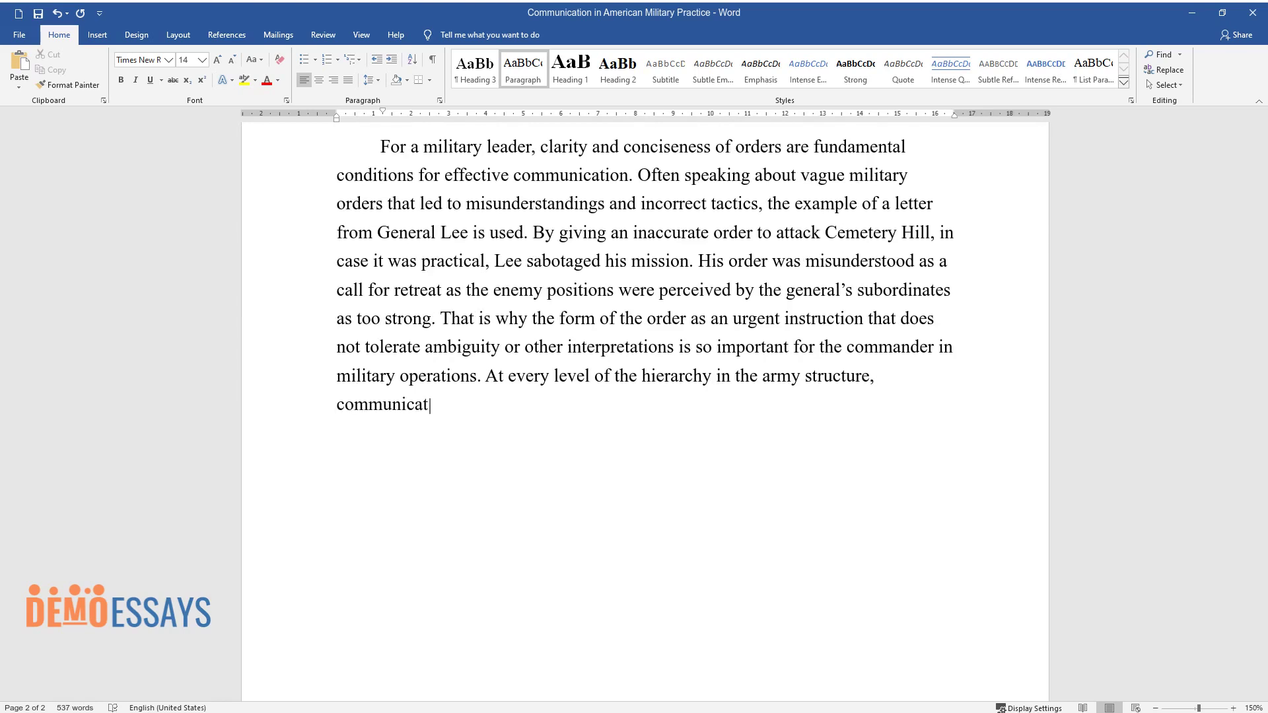
type("res a complete absence of")
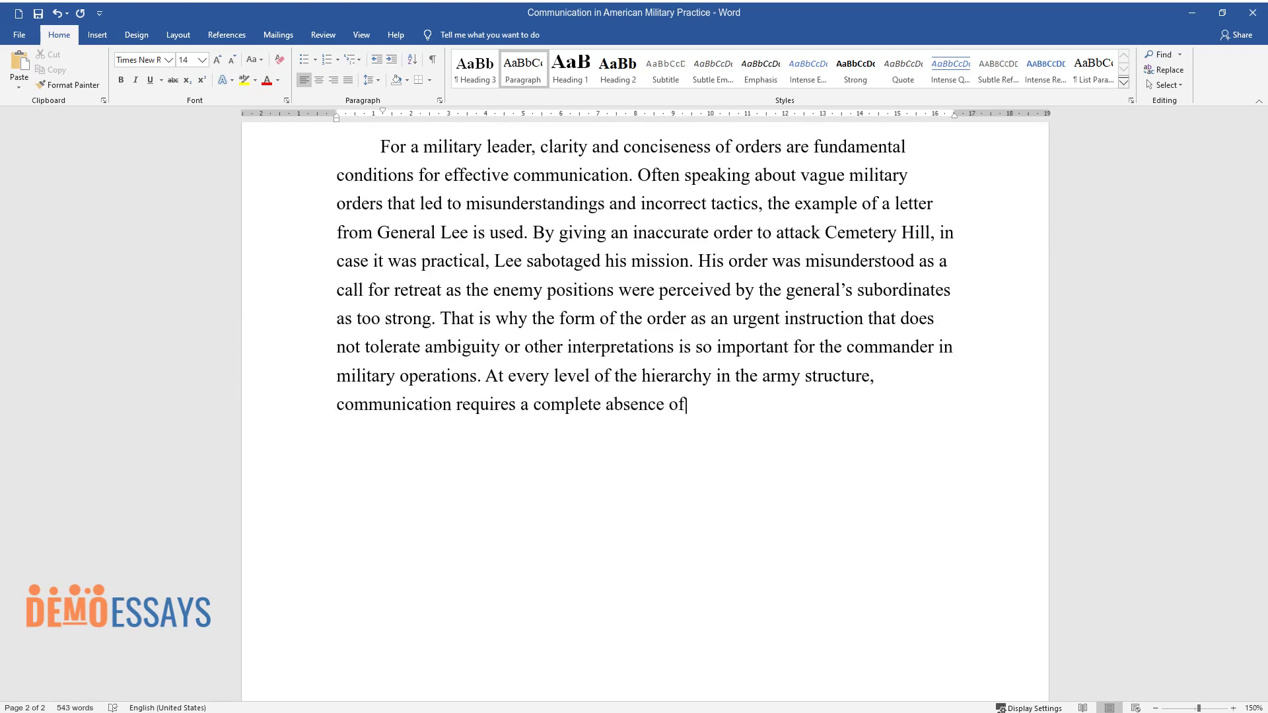
type(" inconsistency. Otherwise, an inco")
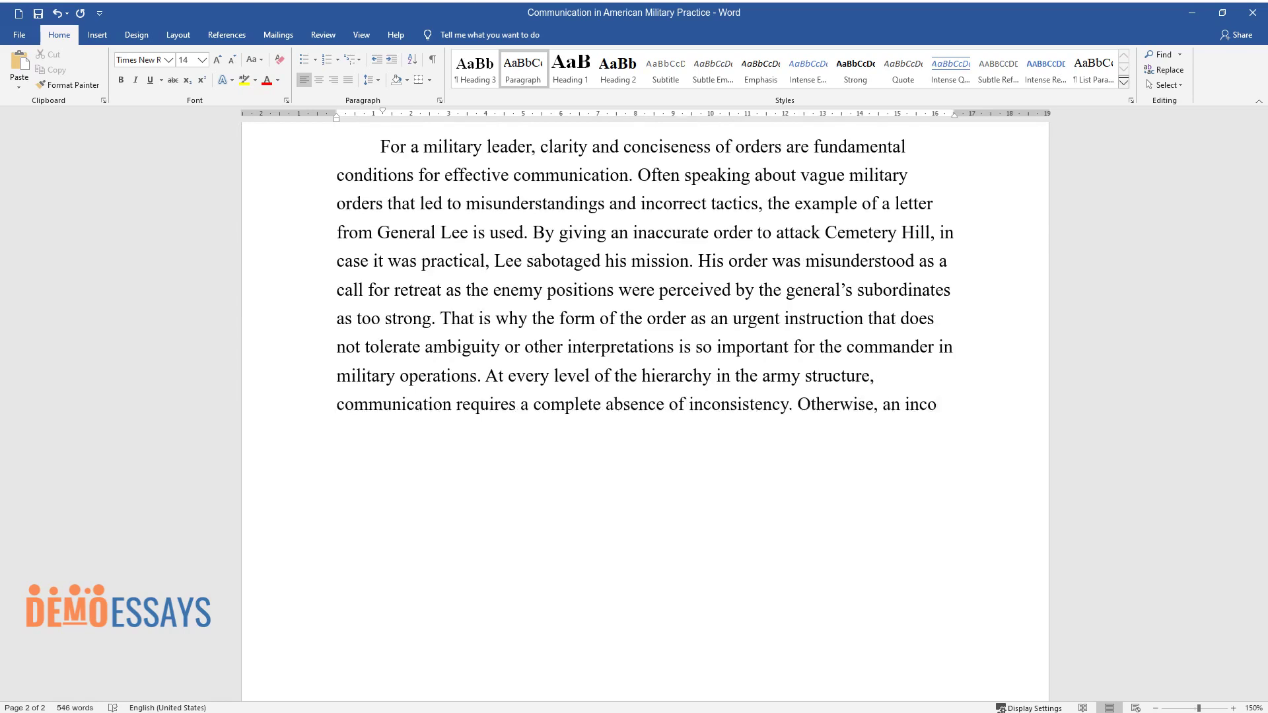
- End the paragraph with "Otherwise, an incorrectly used instruction may cause a major tactical miscalculation, which may turn out to be decisive in hostilities."
type("rrectly used instruction may caus")
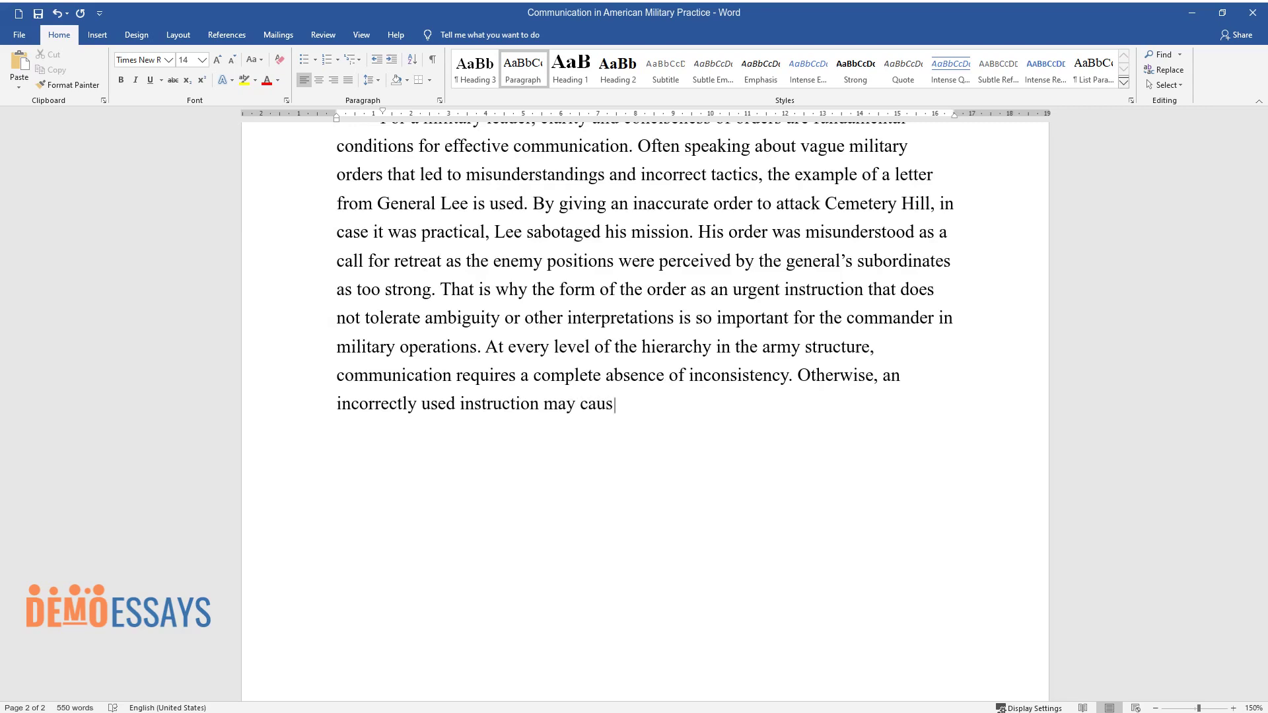
type("e a major tactical miscalculation, ")
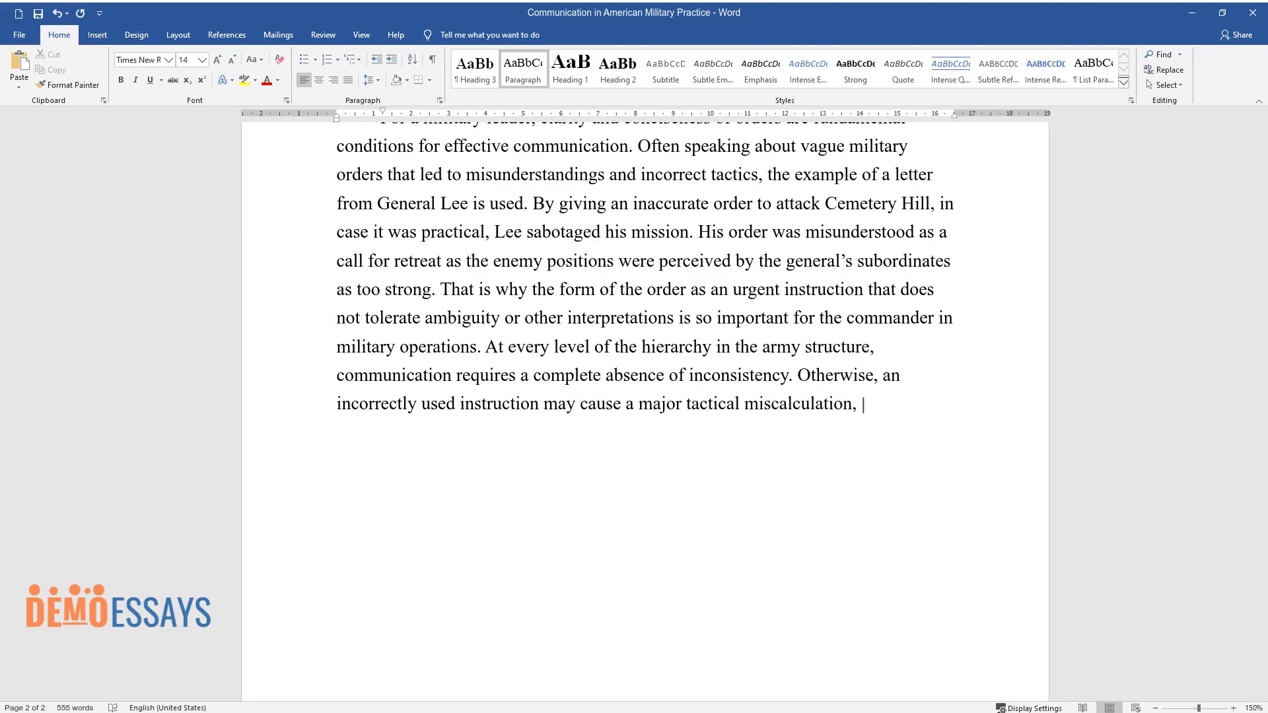
type("which may turn out to be decisive in hostilities.")
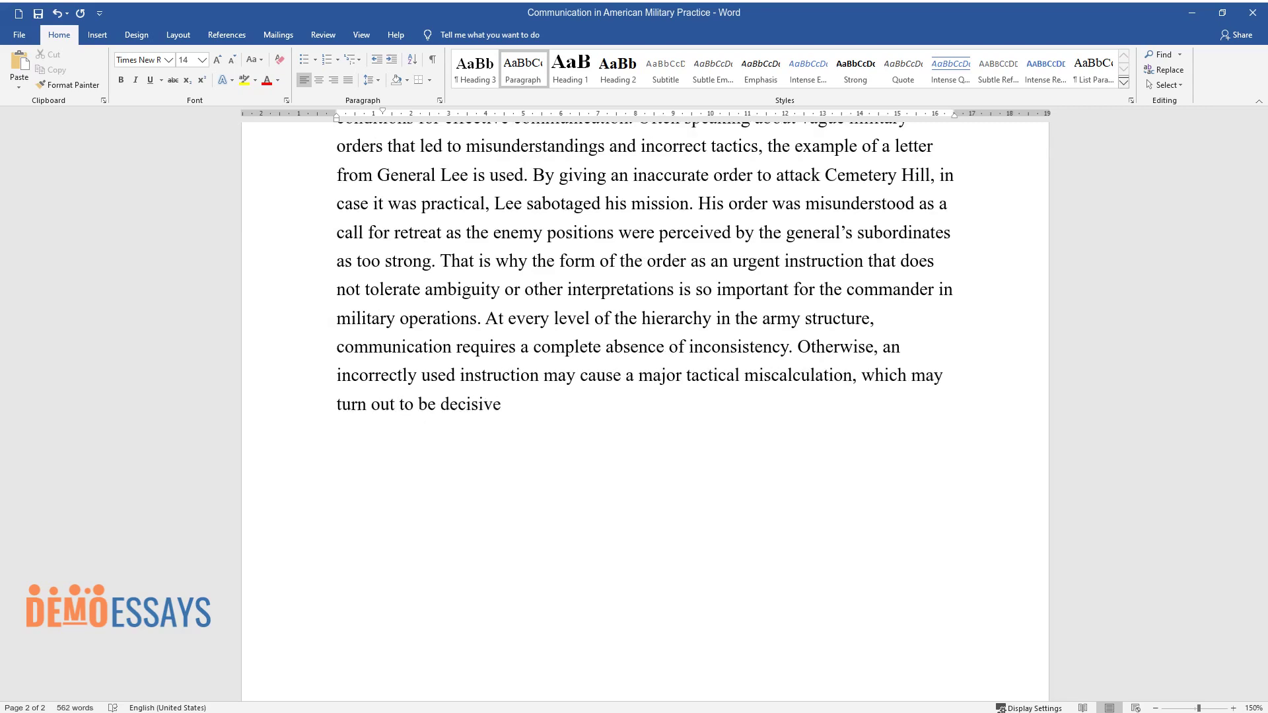
- Add the section heading "Tips for Effective Communication" in the Heading 2 style below the finished paragraph
key("Return")
type("T")
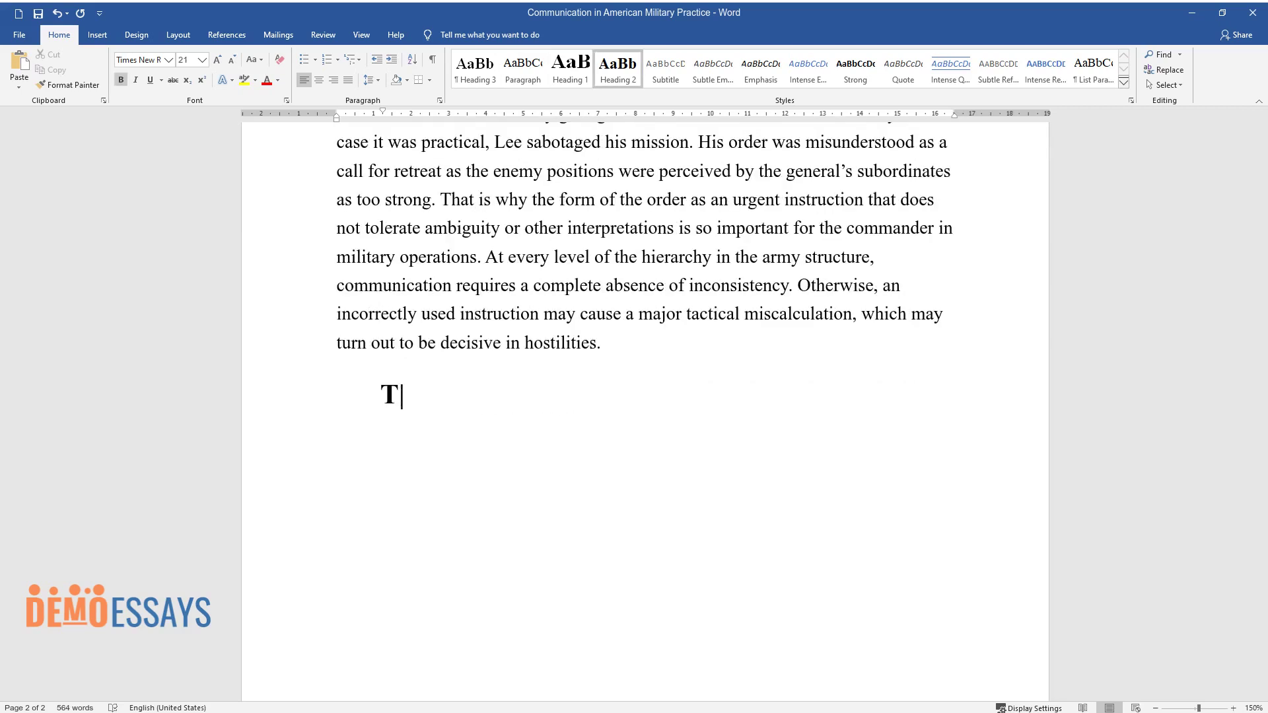
type("ips for Effective Communication")
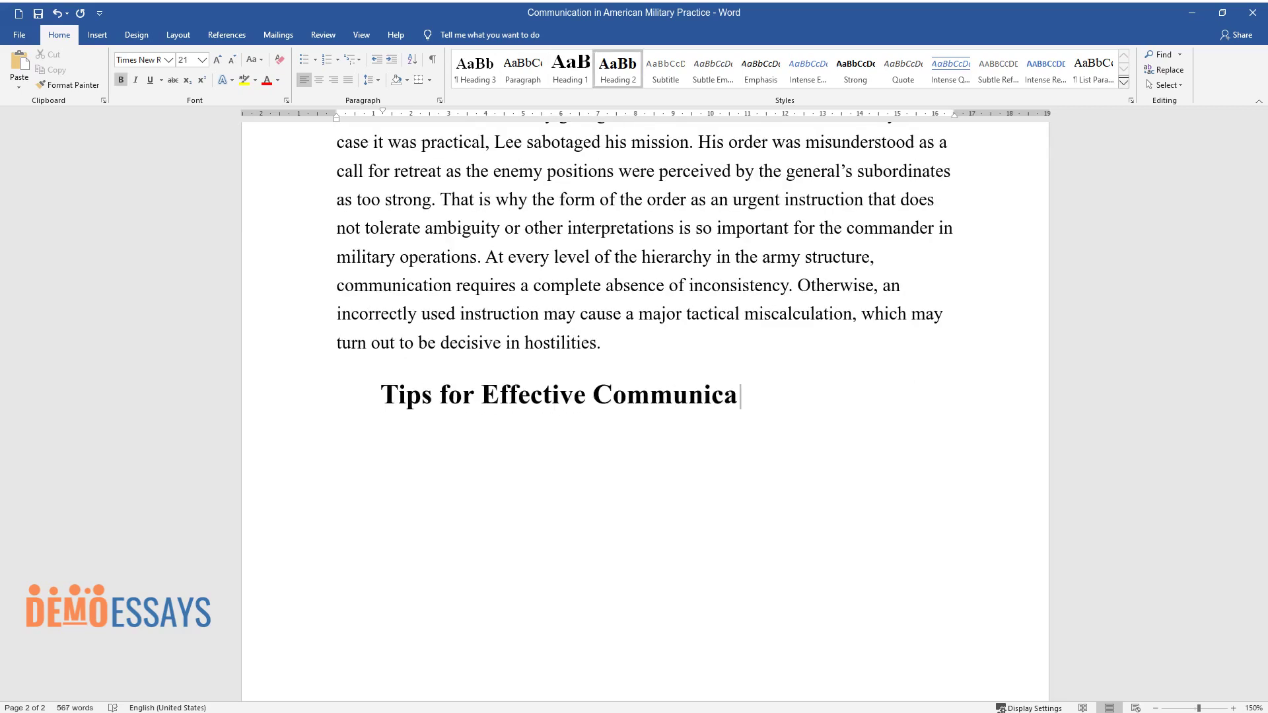
- Start the section's body paragraph with "Effective communication in the army is very different from, say, university communication in its directness and brevity."
key("Return")
type("Effective ")
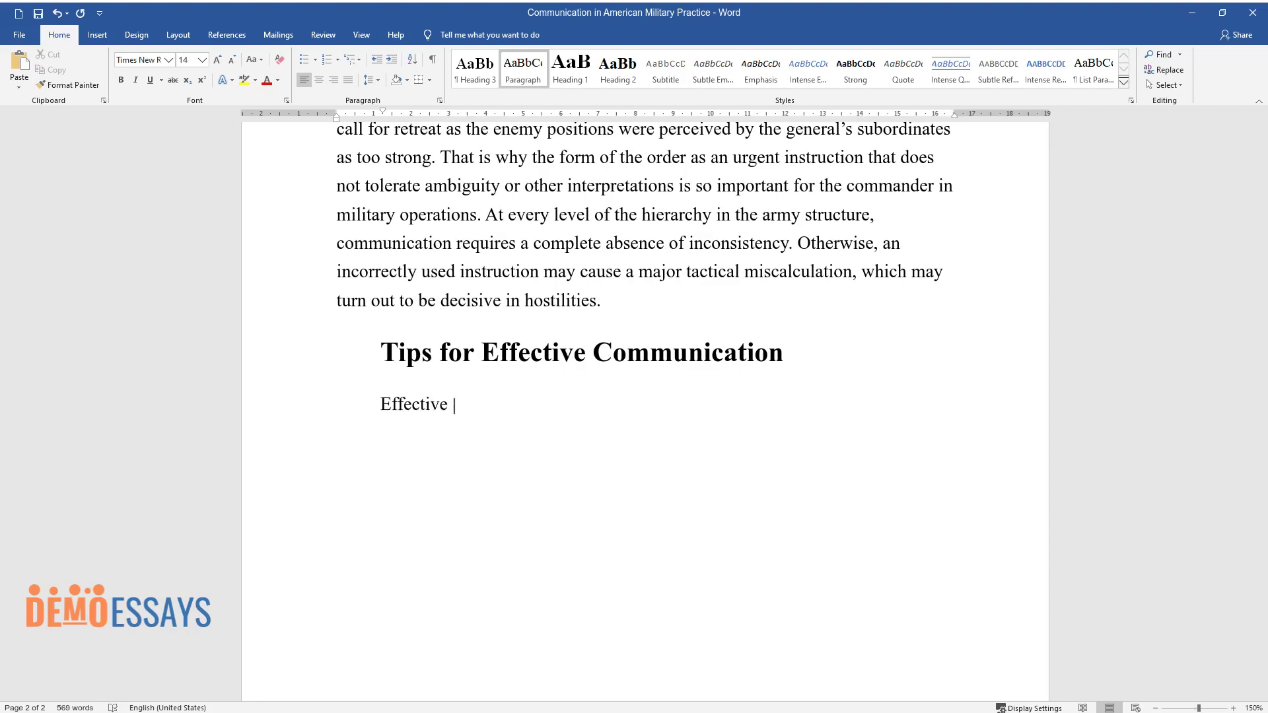
type("communication in the army is very ")
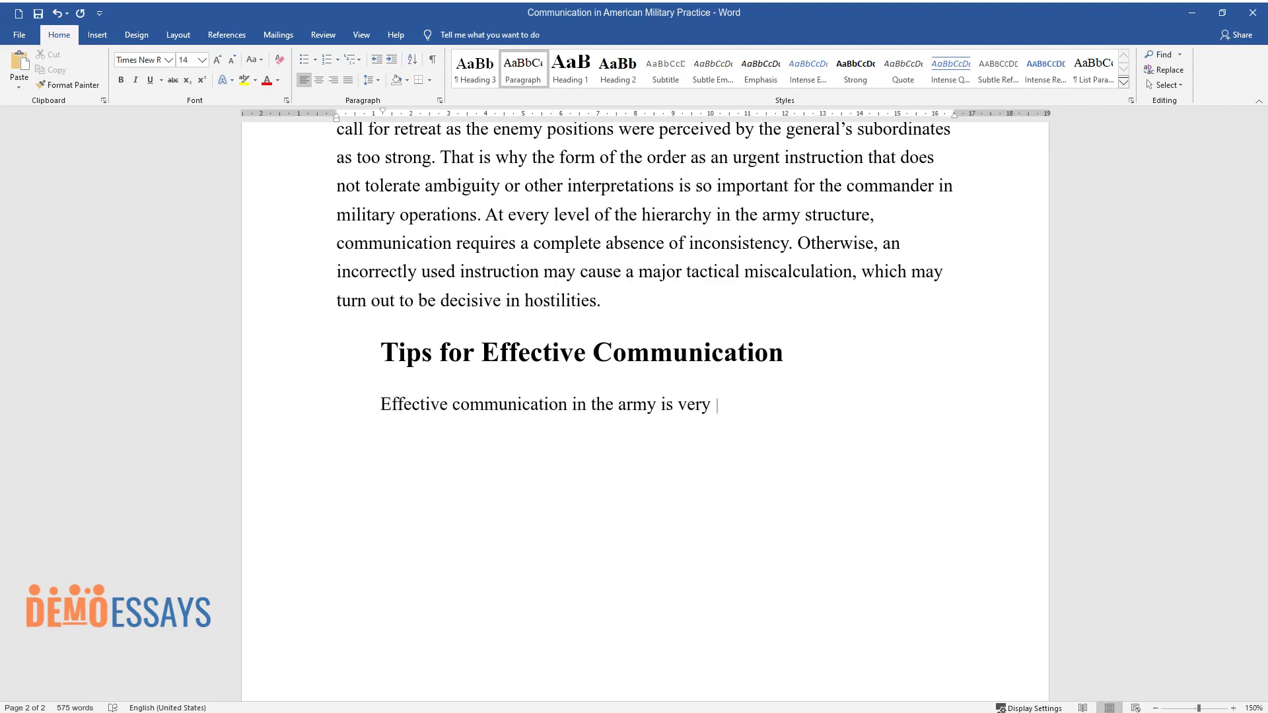
type("different from, say, university communication")
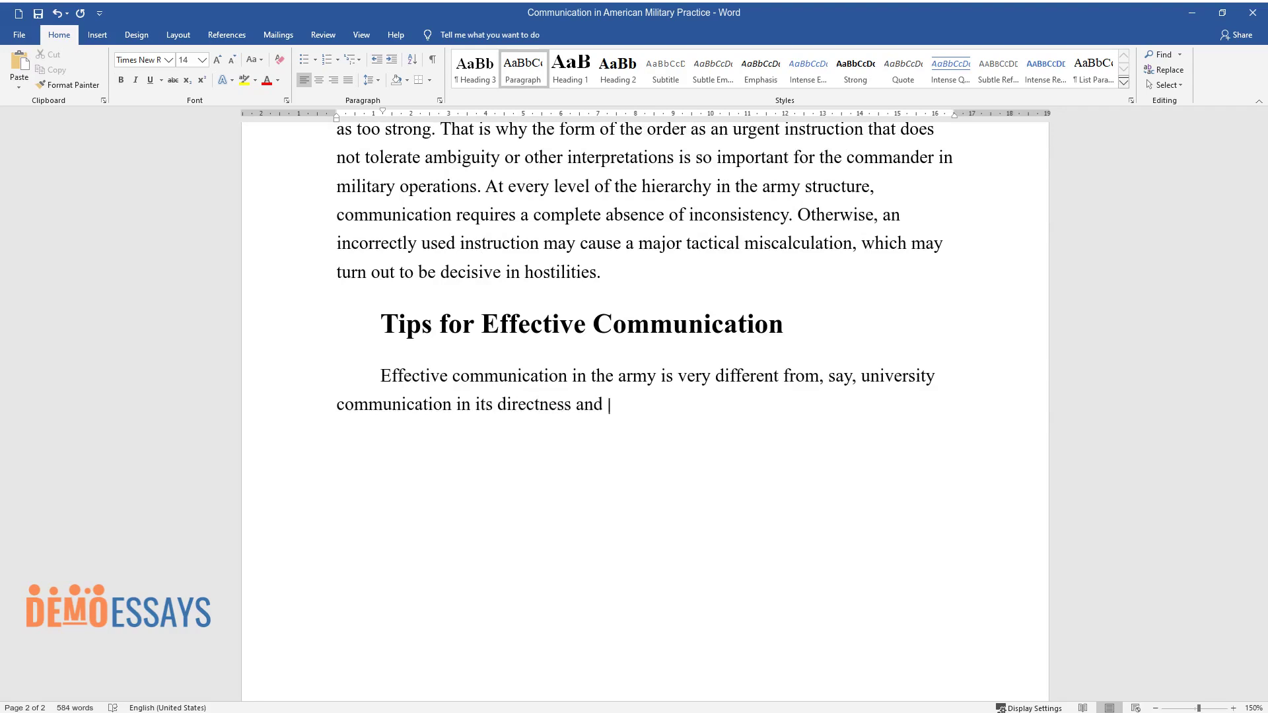
type(" in its directness and brevity. The speaker should be lou")
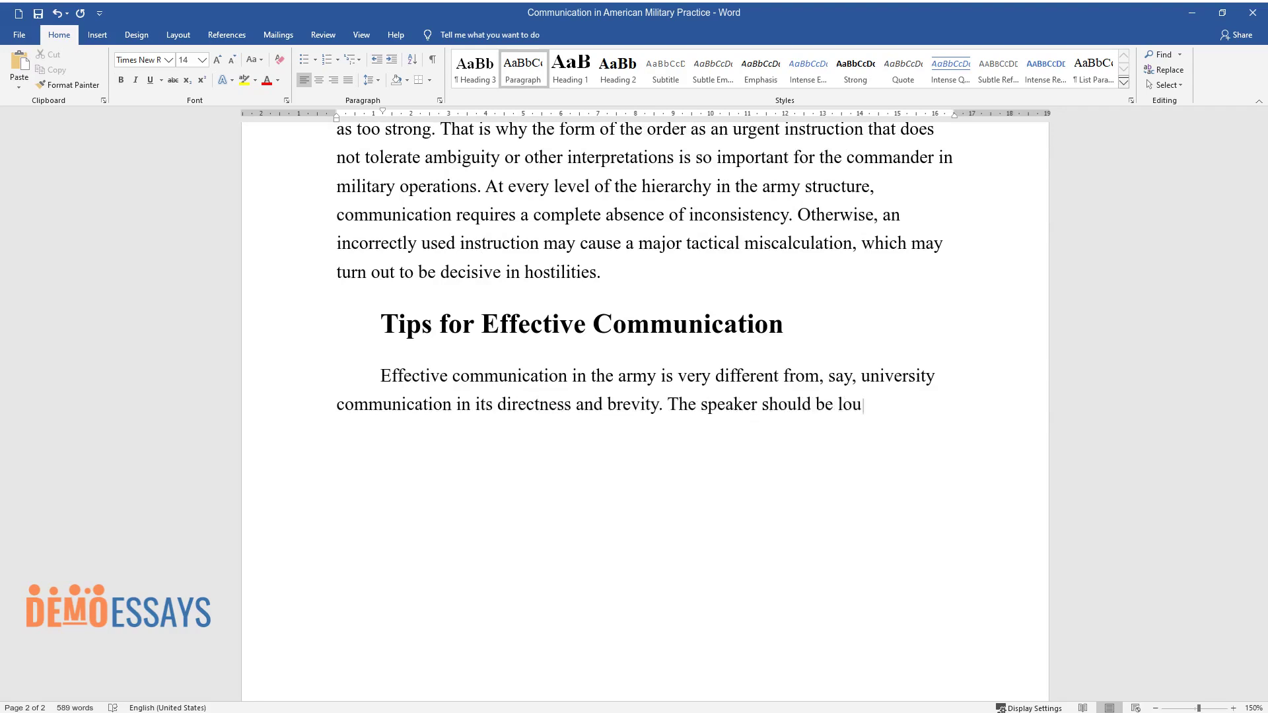
- Append "The speaker should be loud, break through the noise if necessary, and be focused on delivering the required message."
type("d, break through the noise if nece")
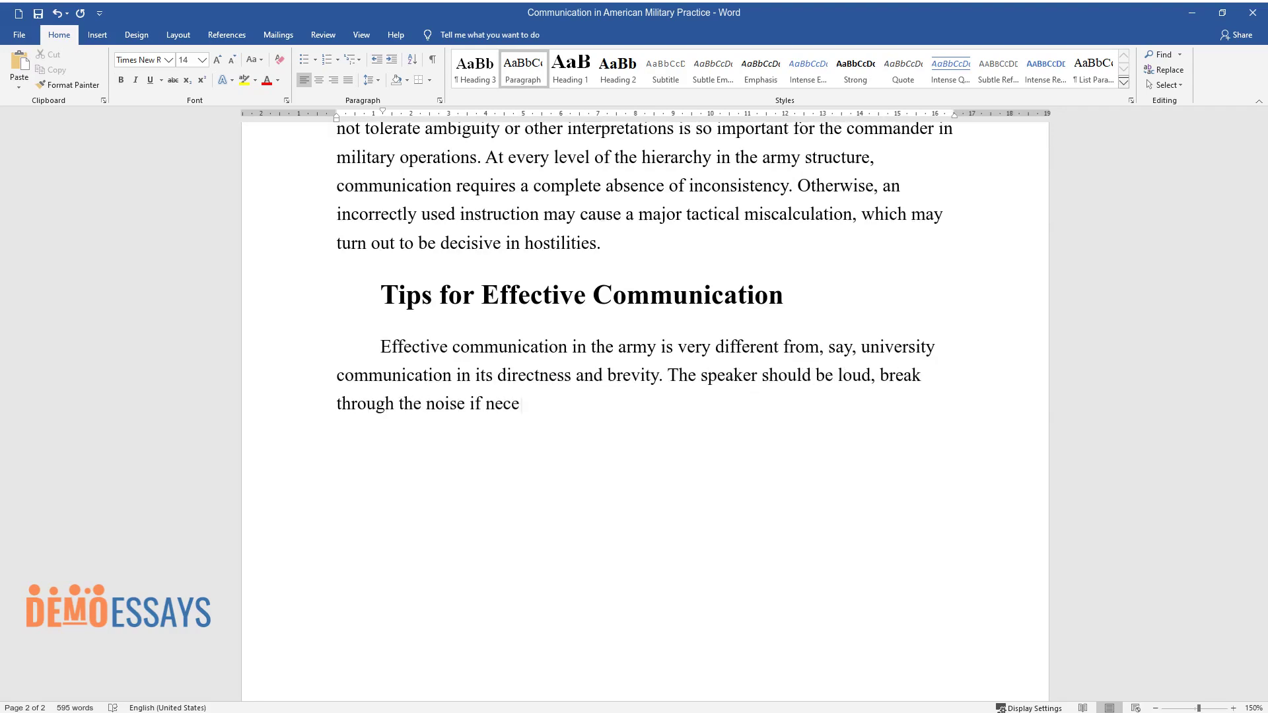
type("ssary, and be focused on deliverin")
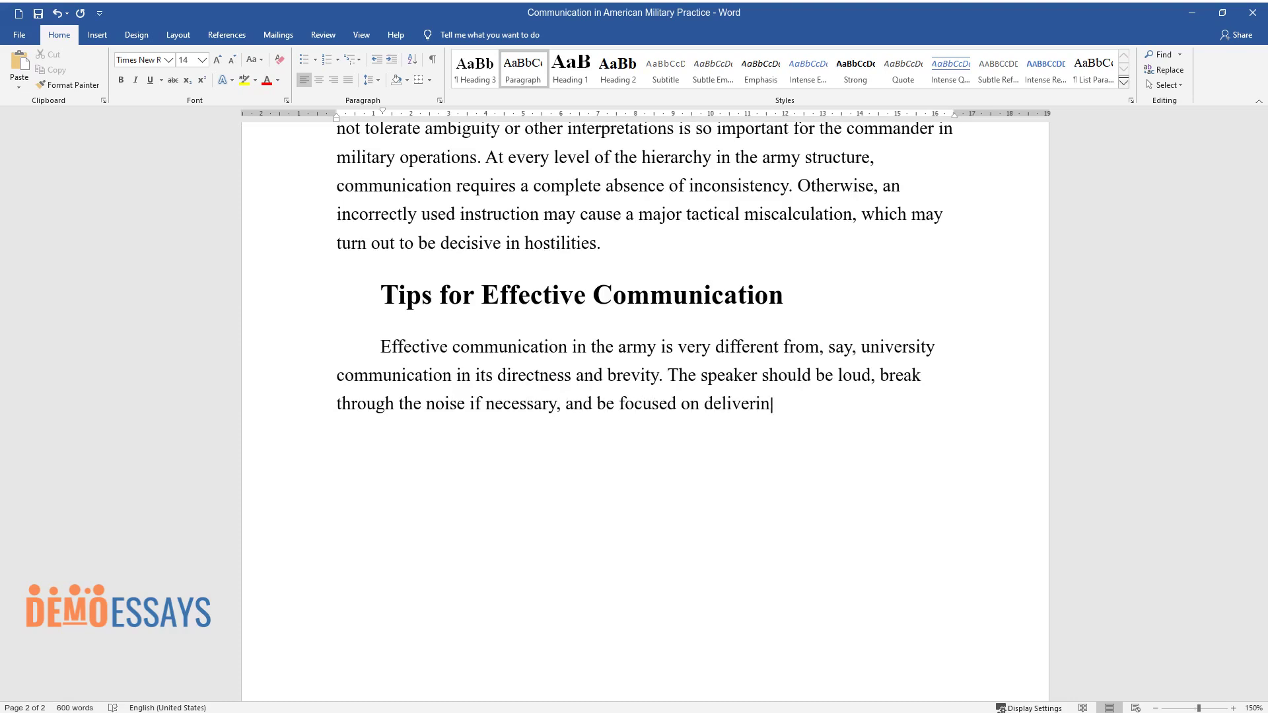
type("g the required message. Army comm")
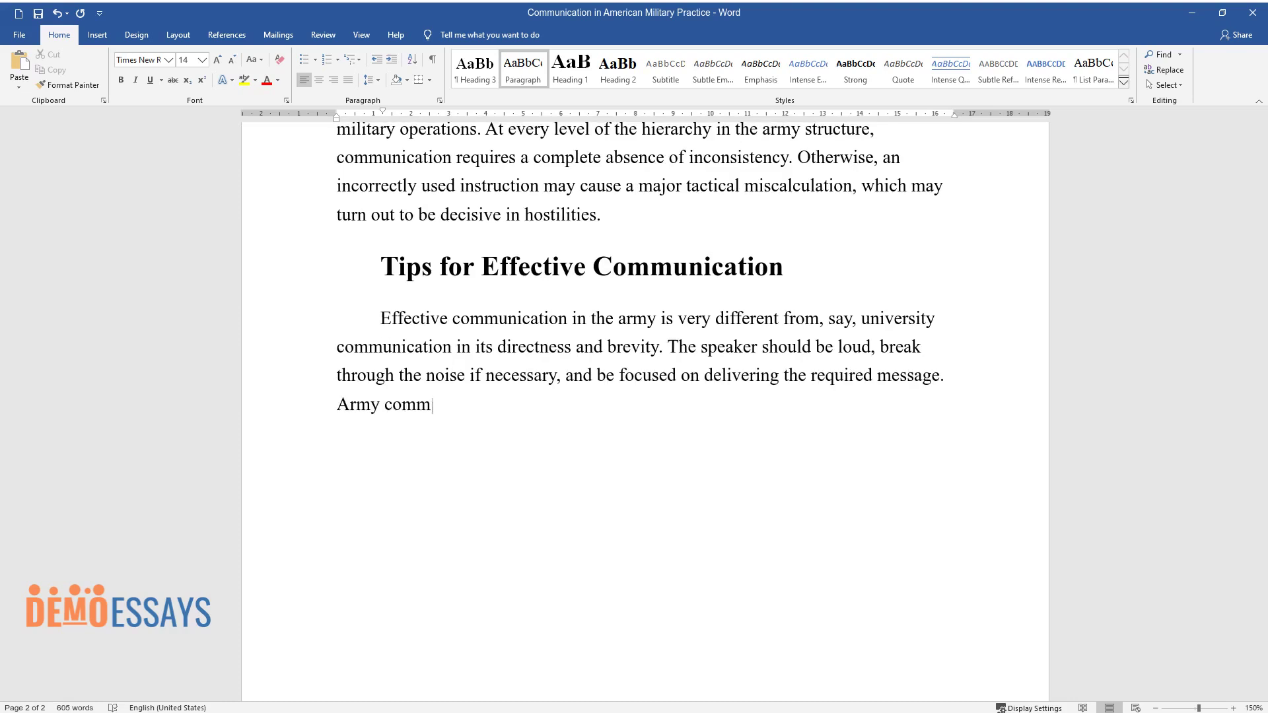
- Append "Army communication is characterized by the use of an active voice, which is more accurate and direct and differs naturally from academic speech using a passive voice."
type("unication is characterized by the ")
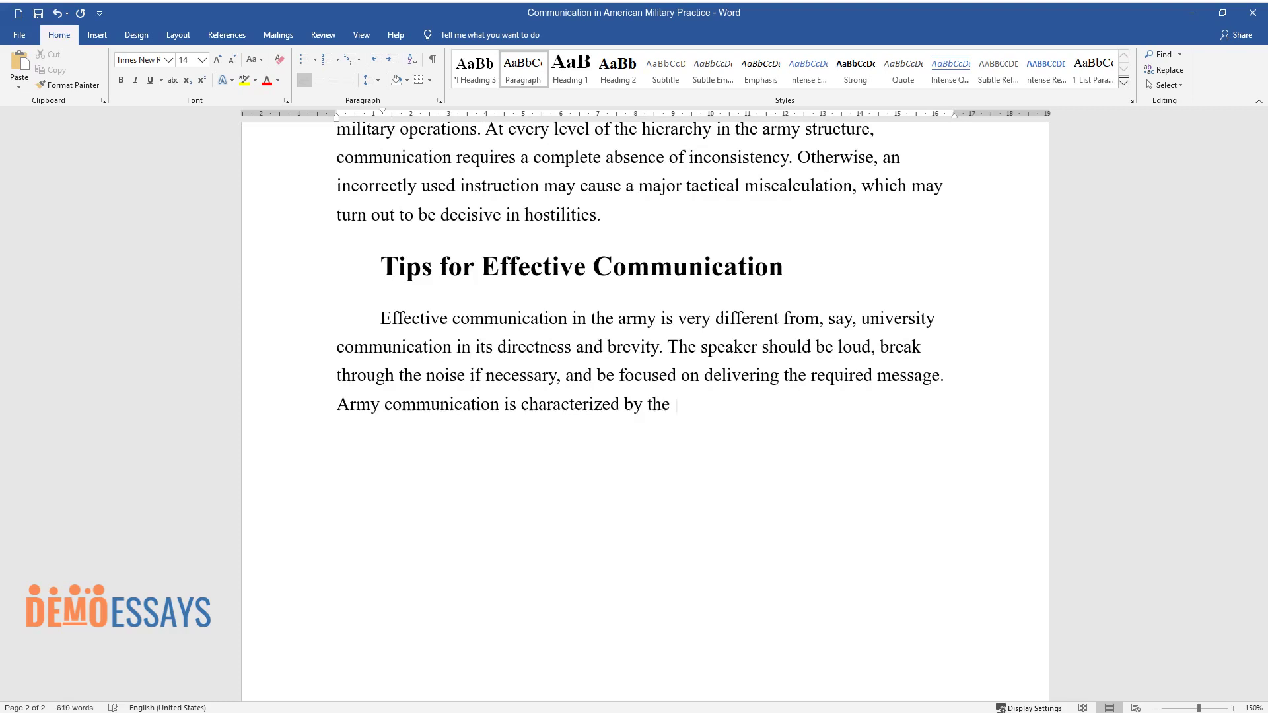
type("use of an active voice, which is m")
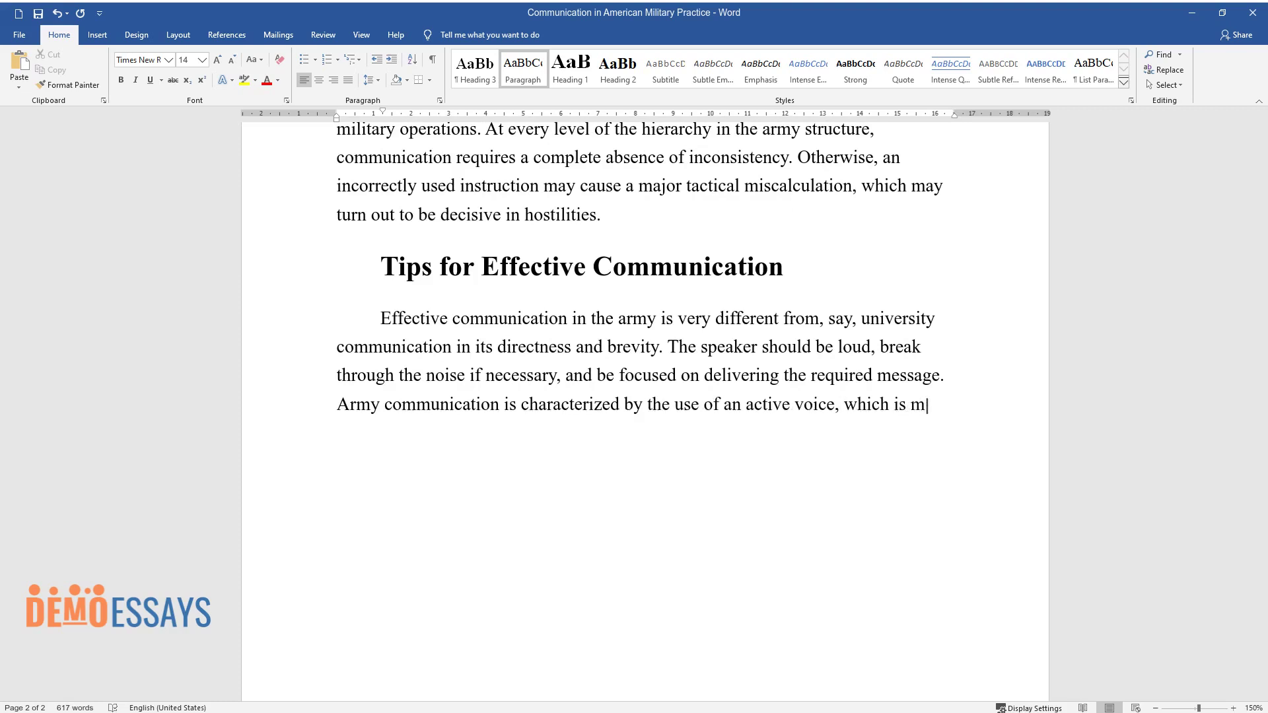
type("ore accurate and direct and differ")
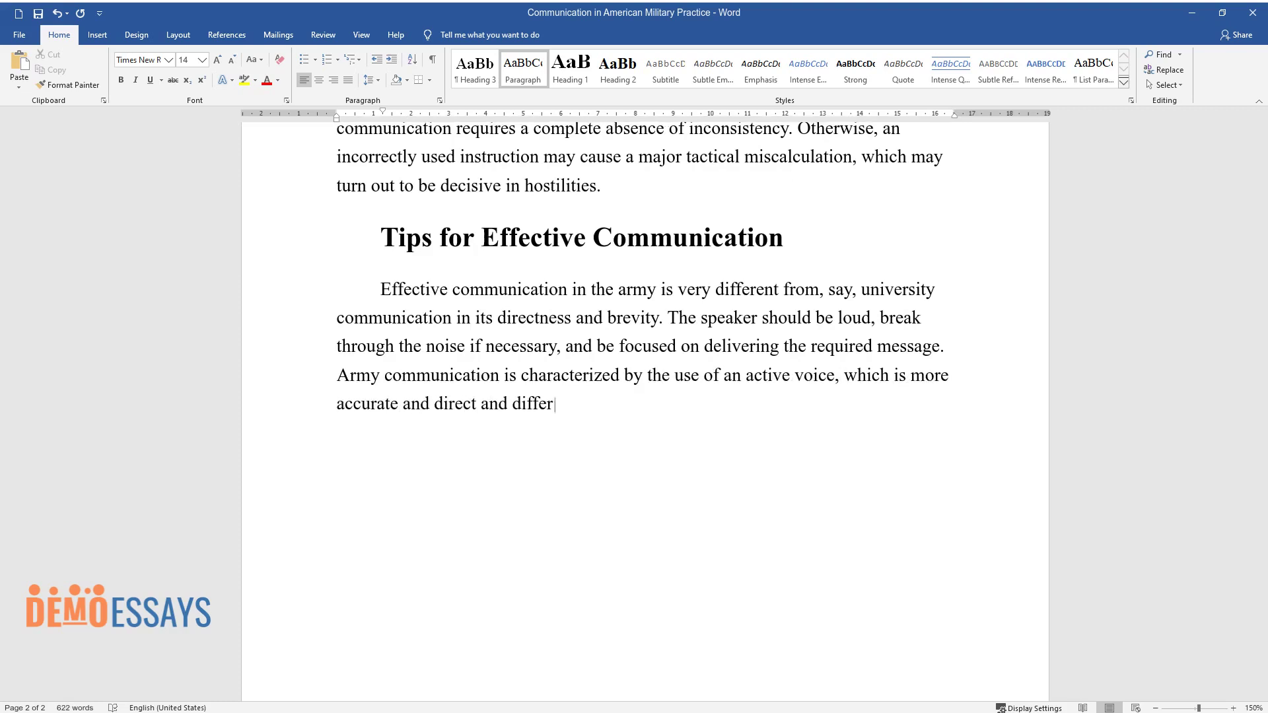
type("s naturally from academic speech u")
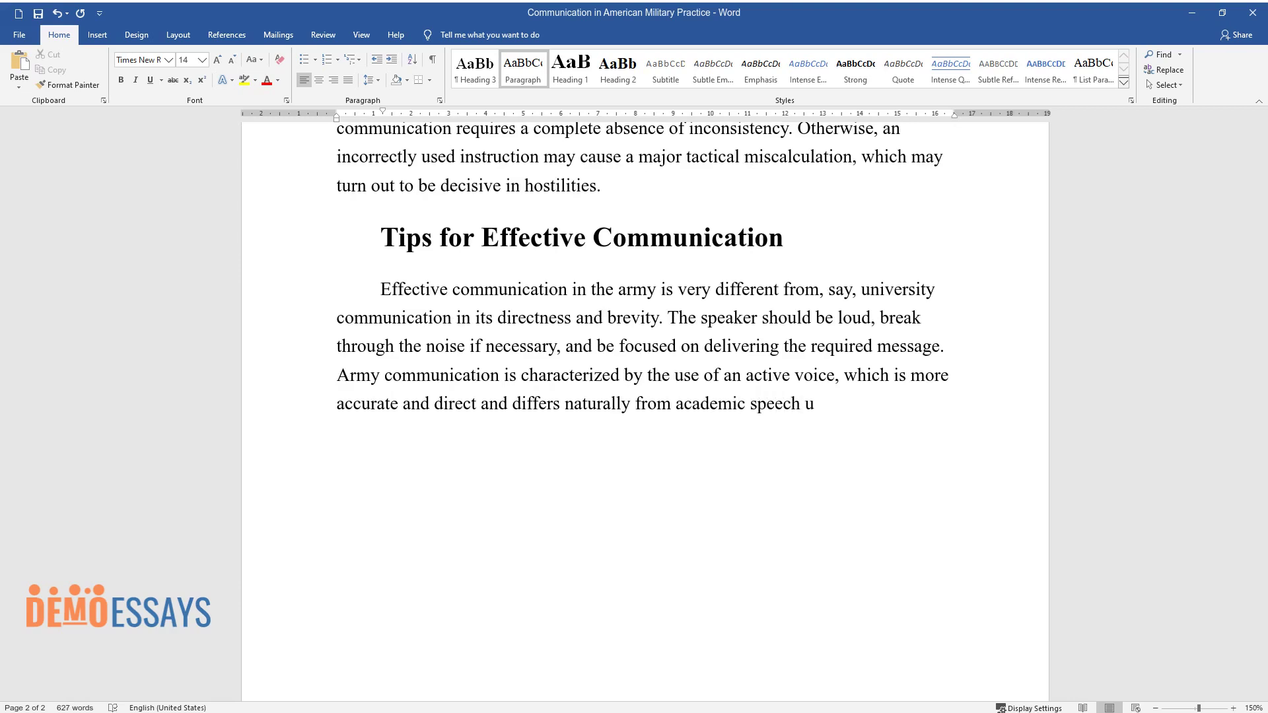
type("sing a passive voice. Pauses in s")
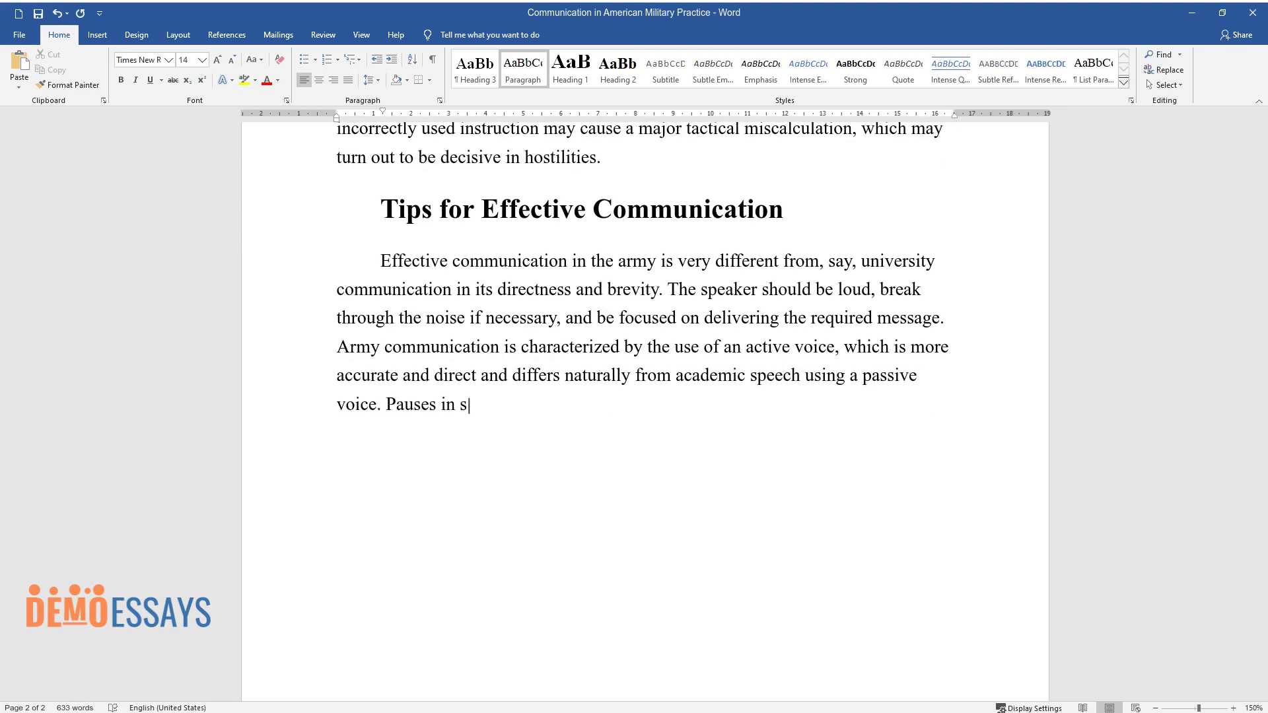
- Append "Pauses in speech between phrases containing information help the listener assimilate it. Speech should be free of"
type("peech between phrases containing in")
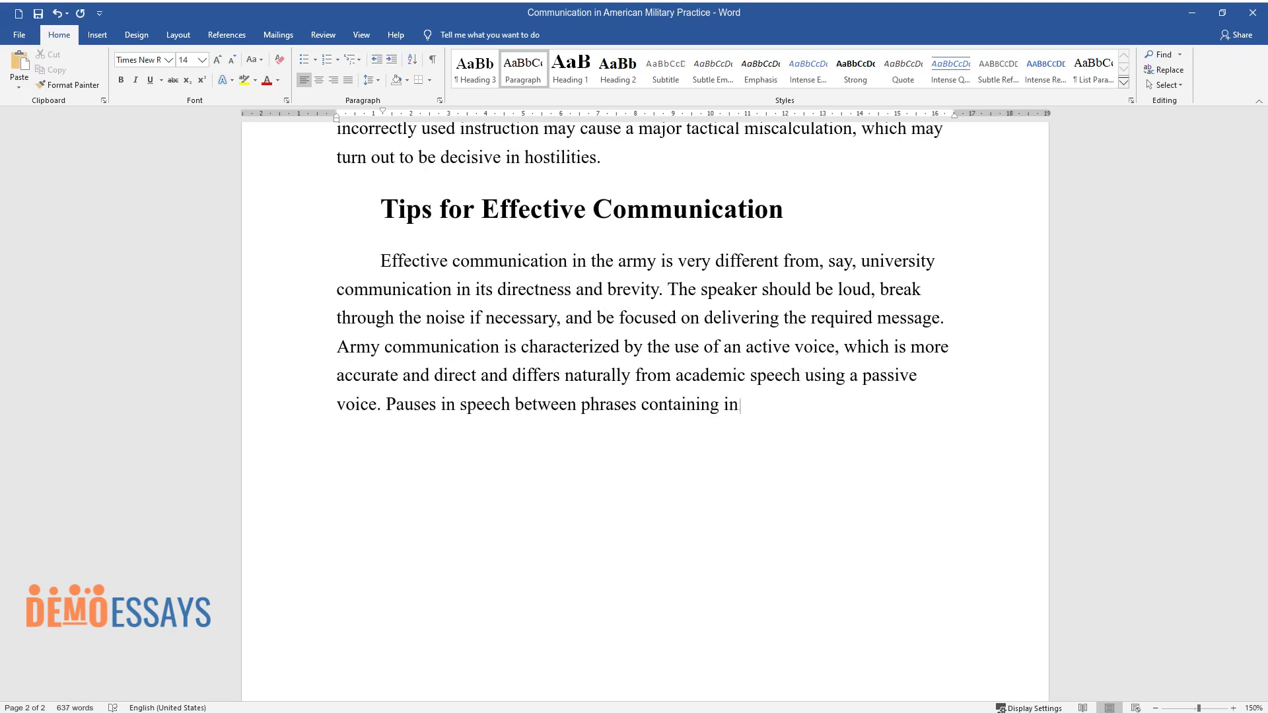
type("formation help the listener assimilate it. Speech should be")
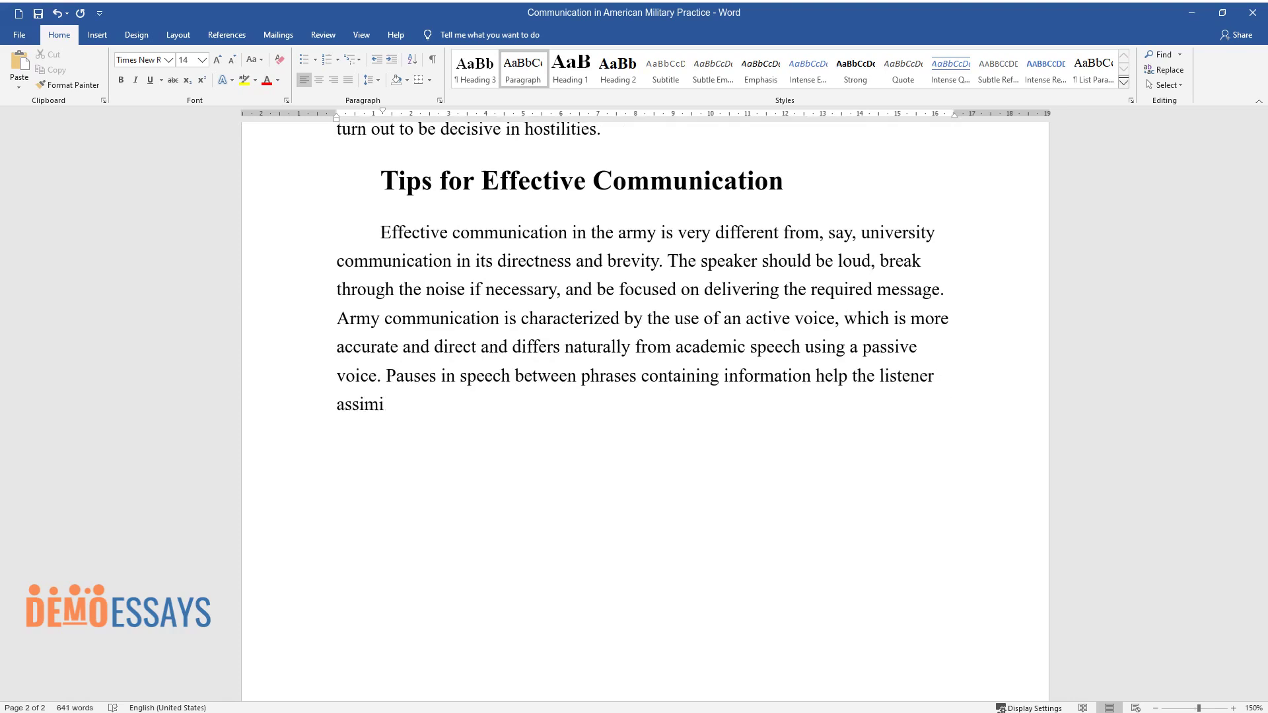
type(" free of ")
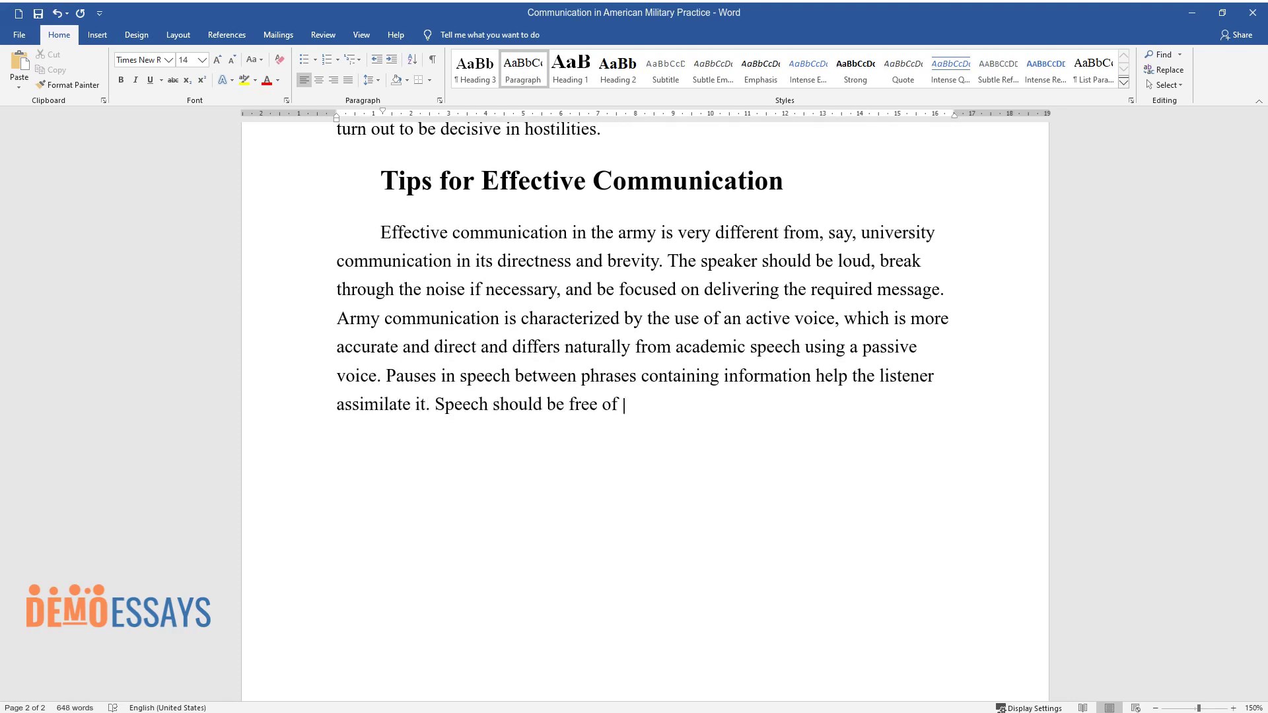
- Finish the sentence with "word parasites, voice fillings of pauses, avoid abrupt transitions of thought from one to another, and also cannot end in half a sentence."
type("word parasites, voice fillings of ")
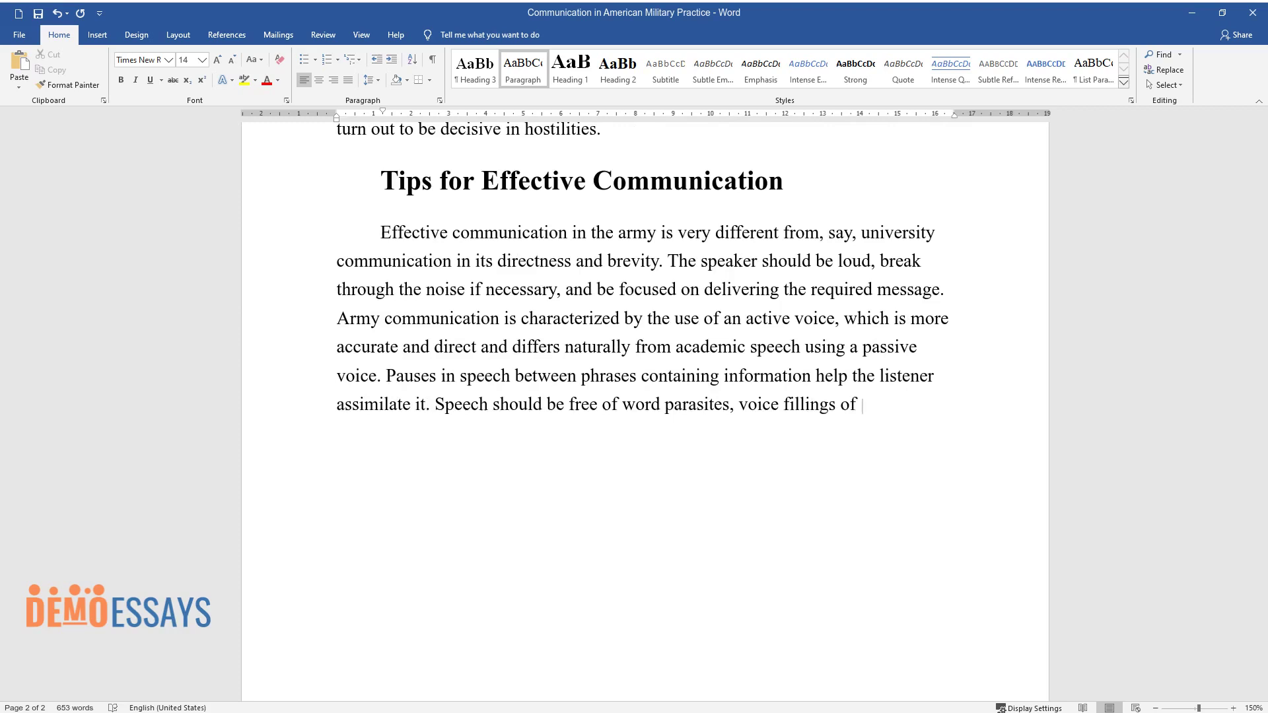
type("pauses, avoid abrupt transitions ")
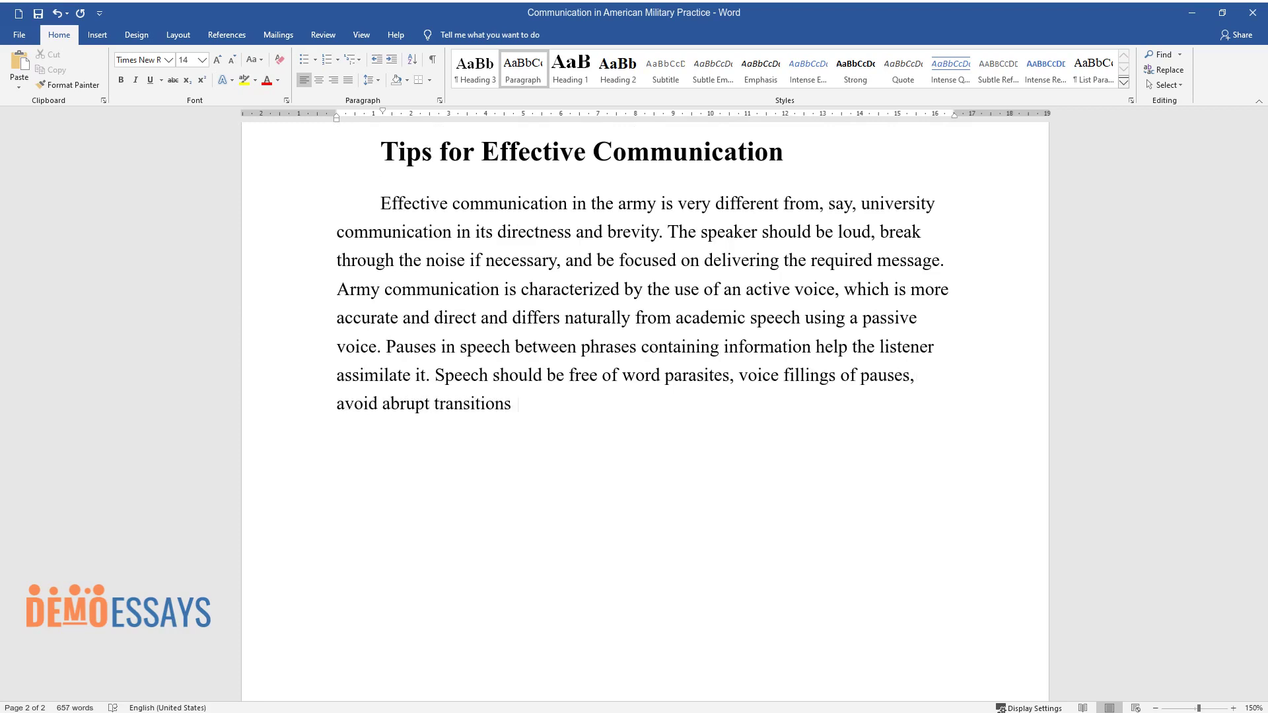
type("of thought from one to another, an")
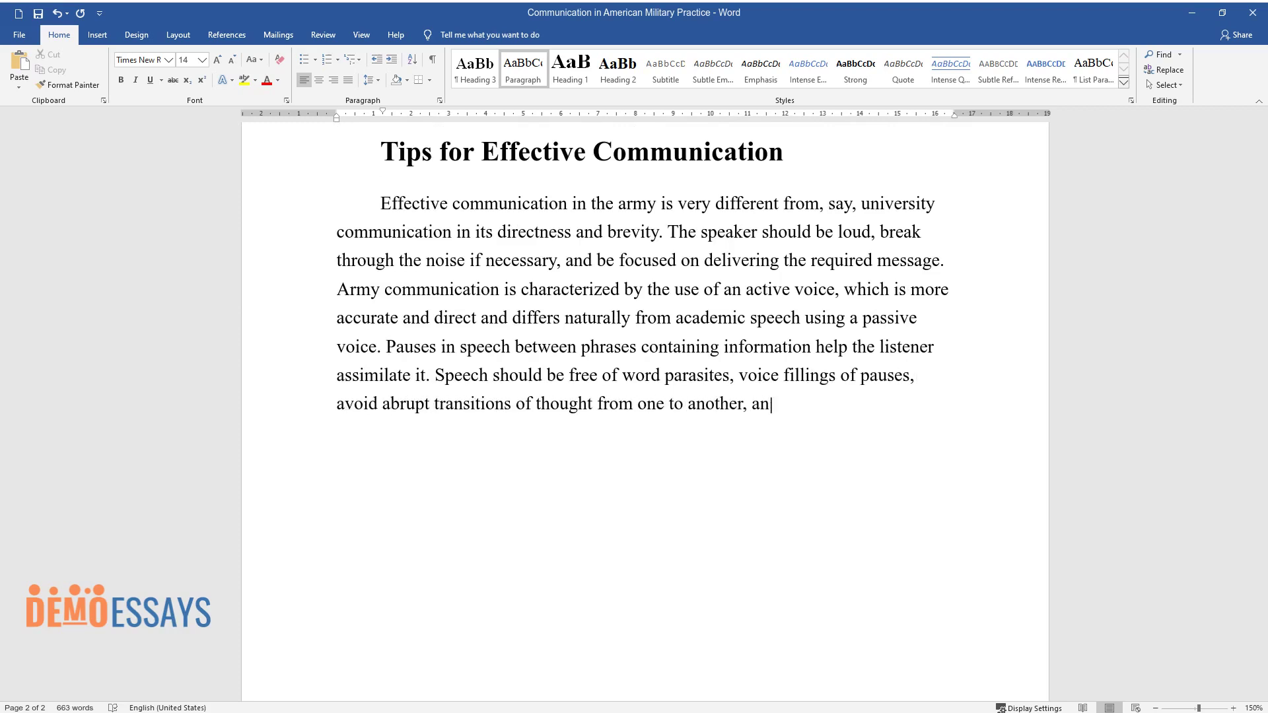
type("d also cannot end in half a senten")
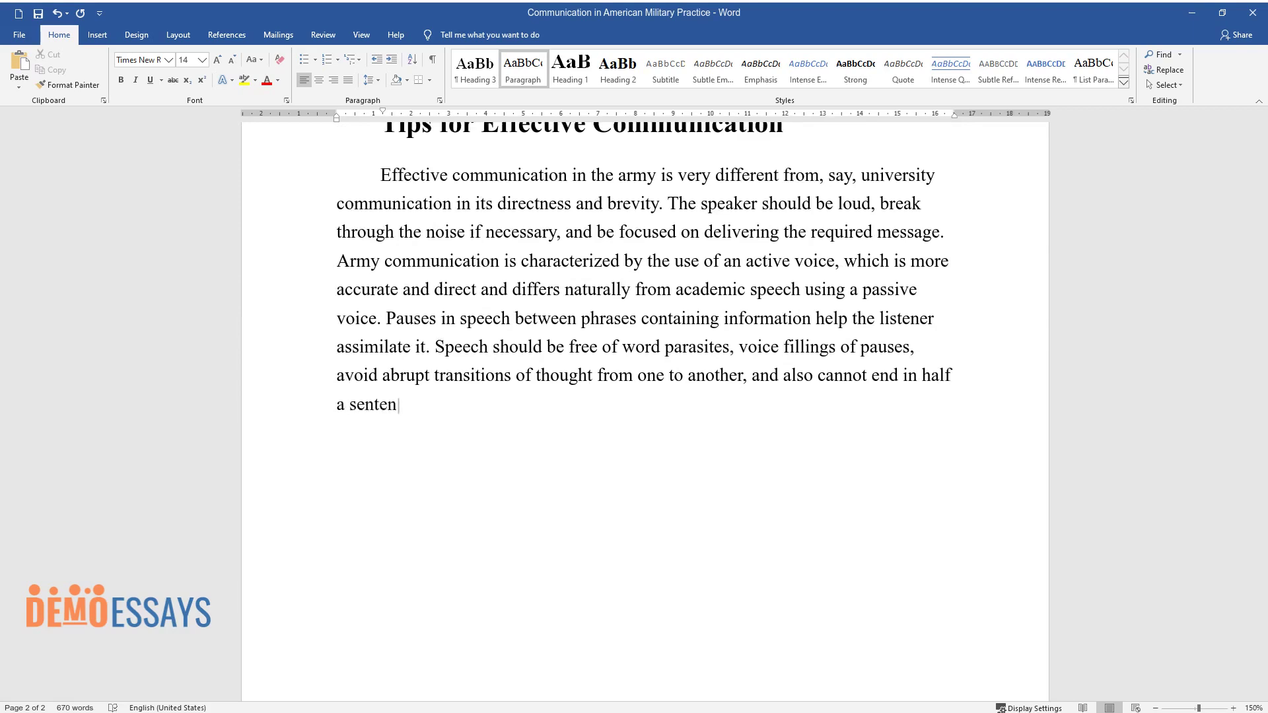
type("ce.")
- Start a new paragraph with "High communication skills are also required by a soldier or an officer when pronouncing a speech."
key("Return")
type("High comm")
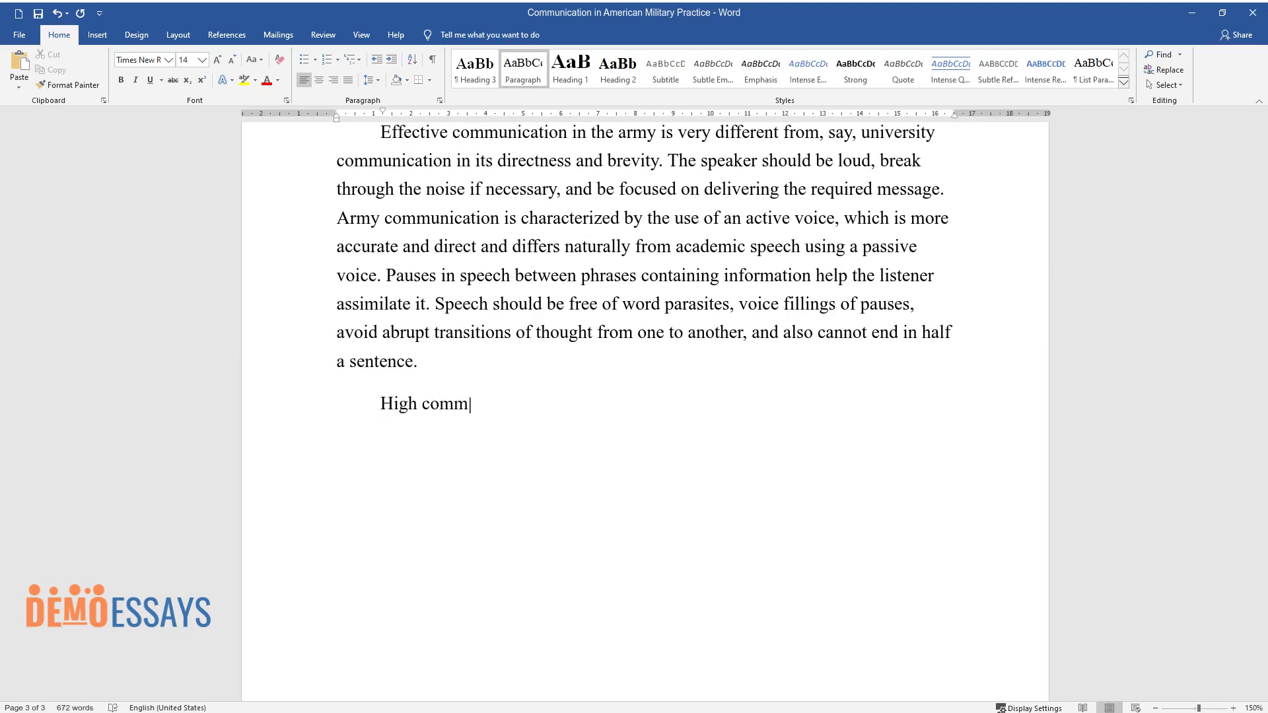
type("unication skills are also require")
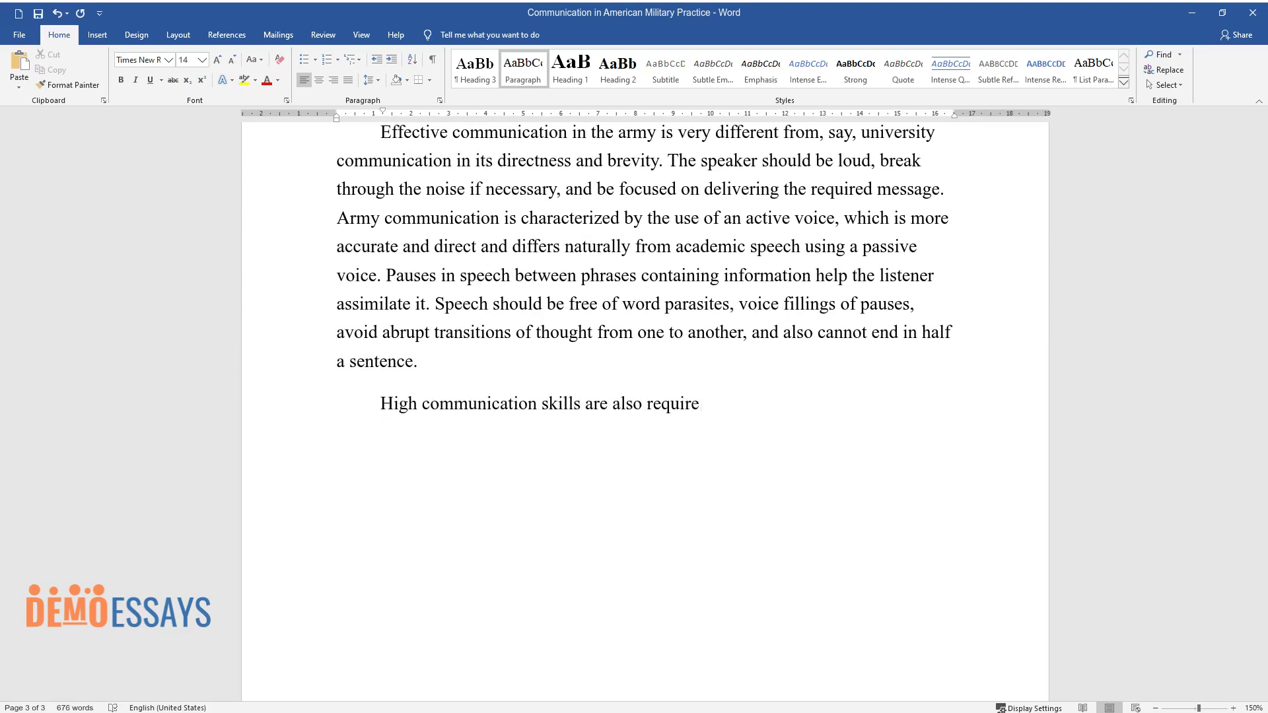
type("d by a soldier or an officer when ")
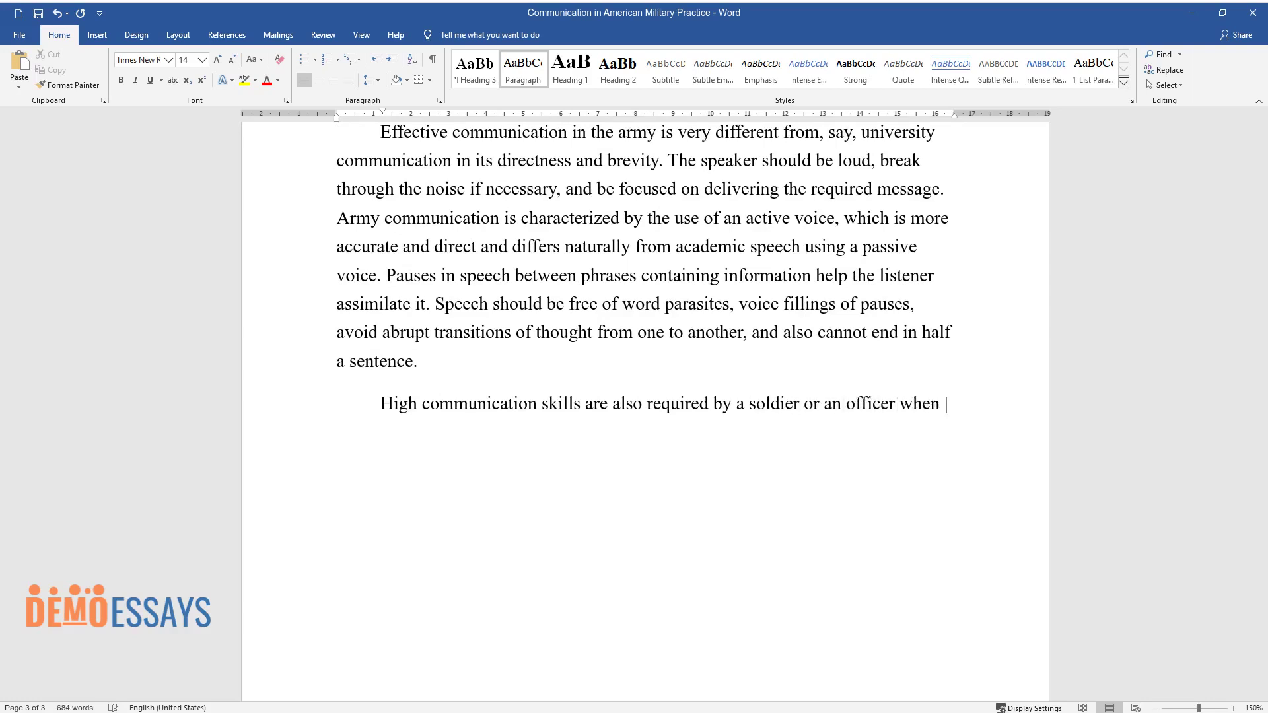
type("pronouncing a speech. Confidence ")
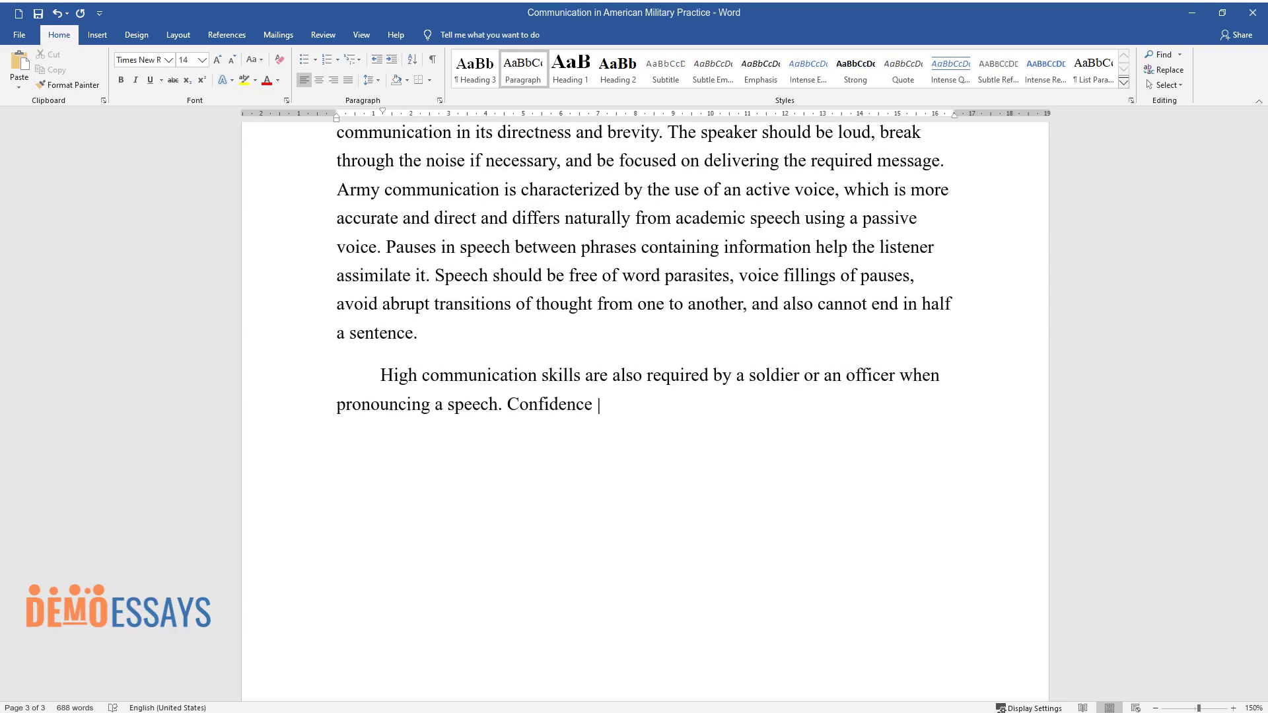
- Append "Confidence and posture are required for a soldier to be more comfortable and faster in delivering a speech."
type("and posture are required for a sol")
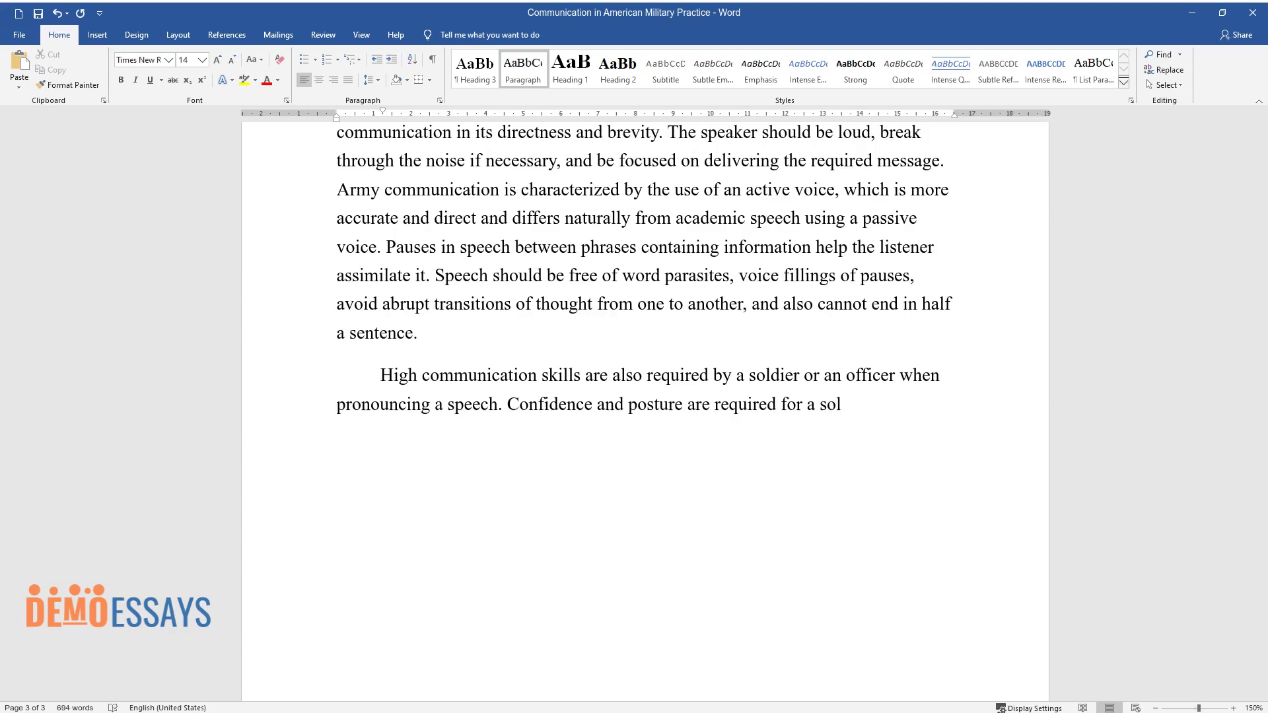
type("dier to be more comfortable and f")
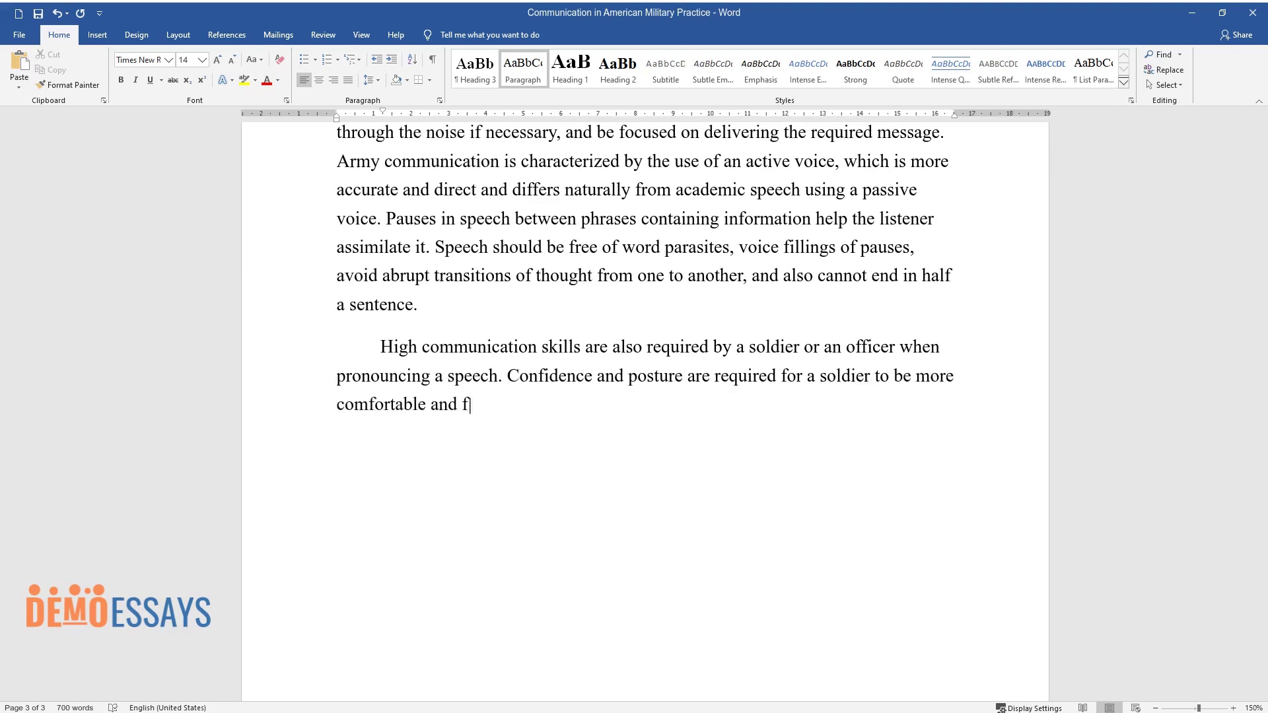
type("aster in delivering a speech. Res")
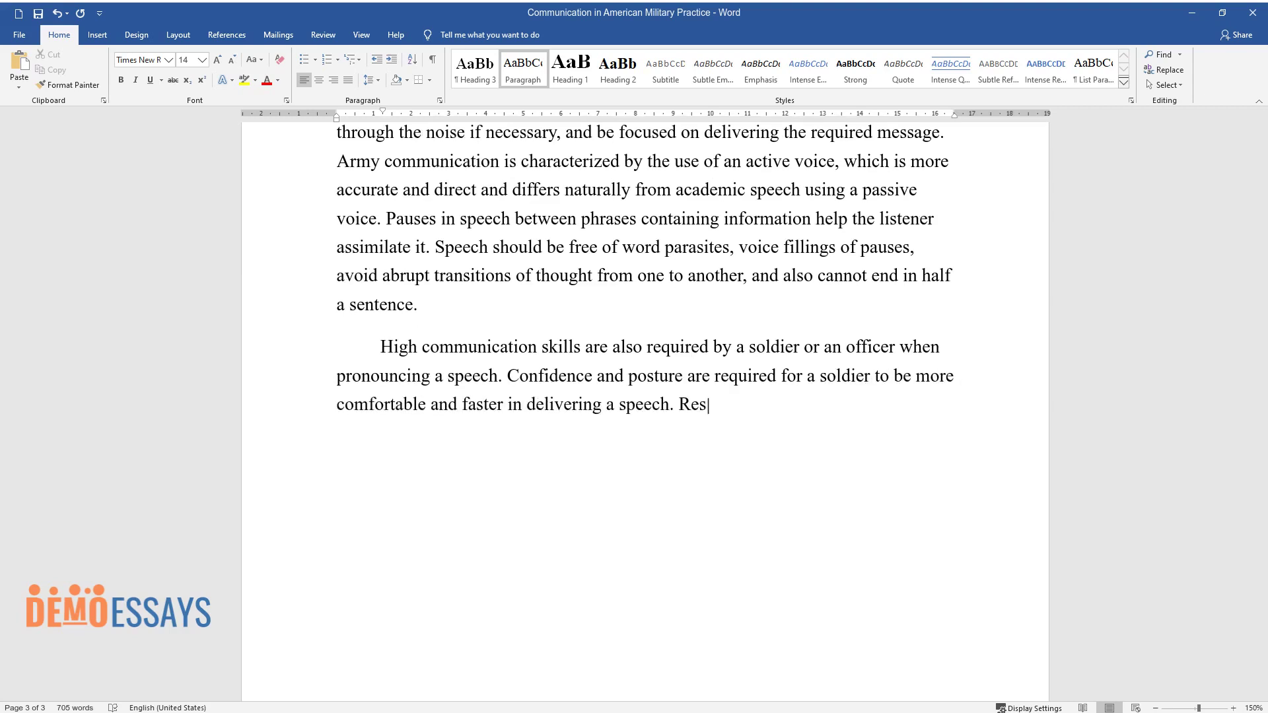
- Append "Restraint of behavior but, at the same time, perseverance should color the speech of the soldier, which should also be loud enough."
type("traint of behavior but, at the sam")
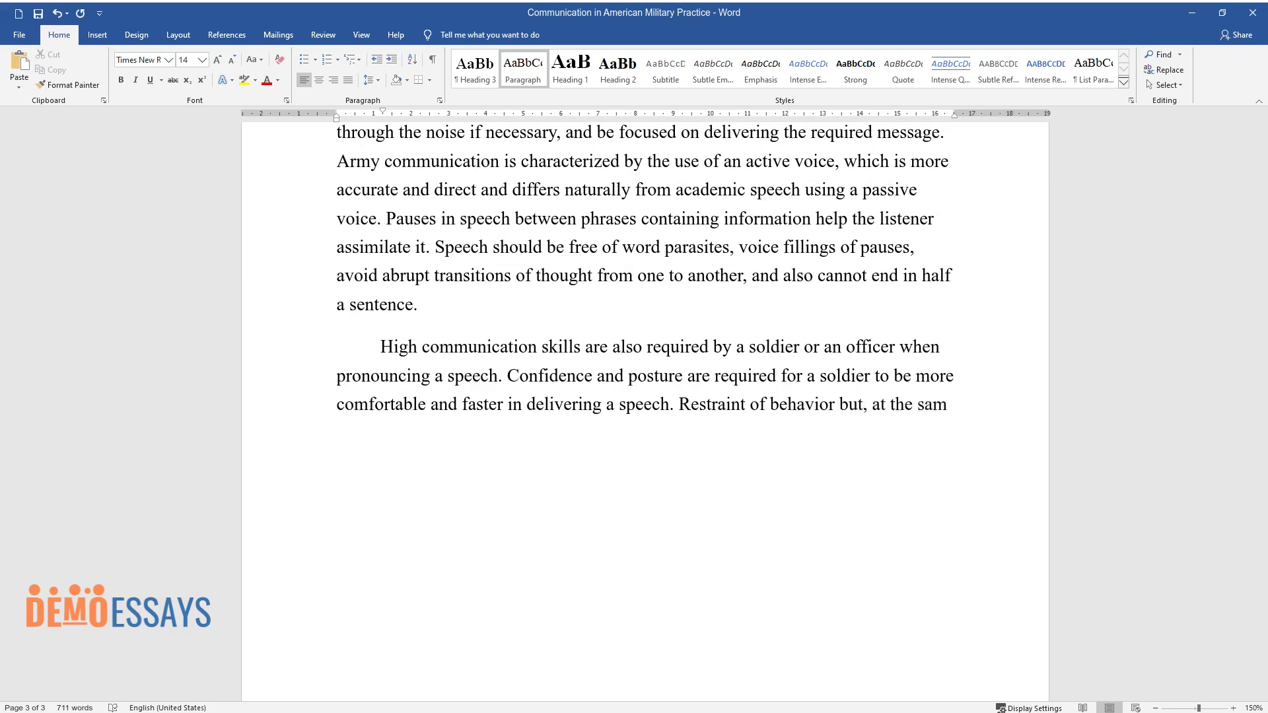
type("e time, perseverance should color")
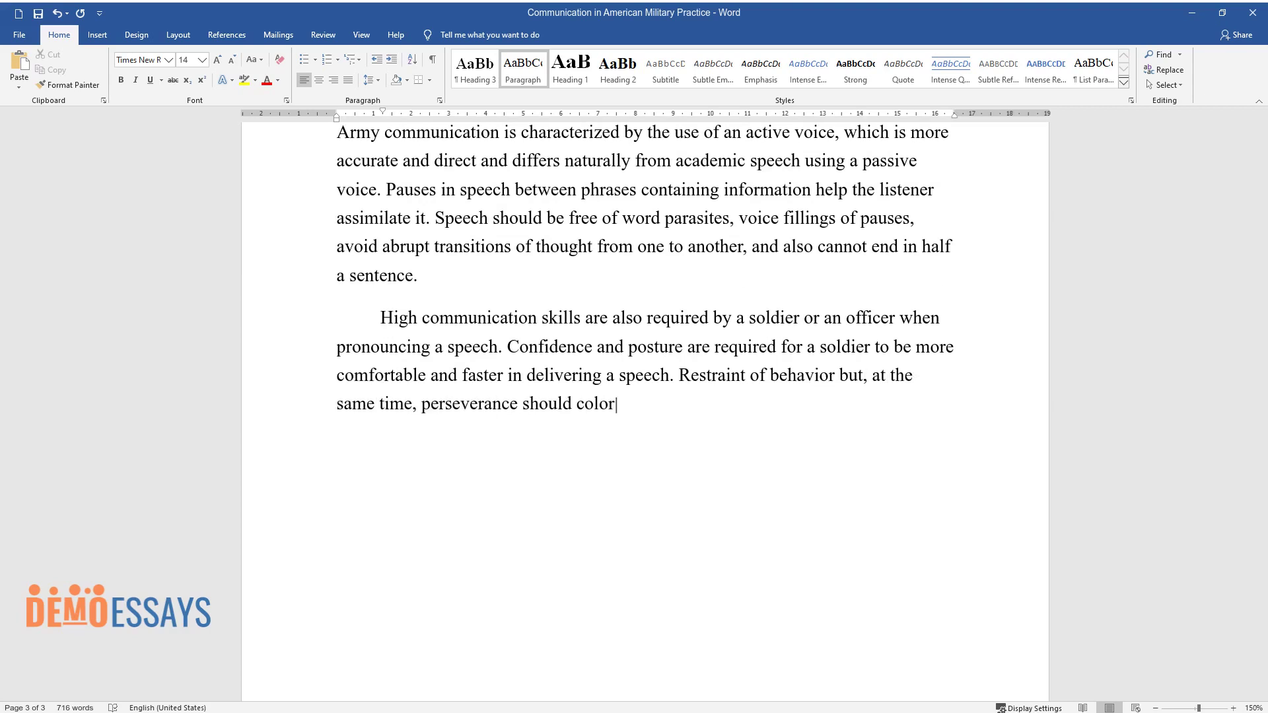
type(" the speech of the soldier, which")
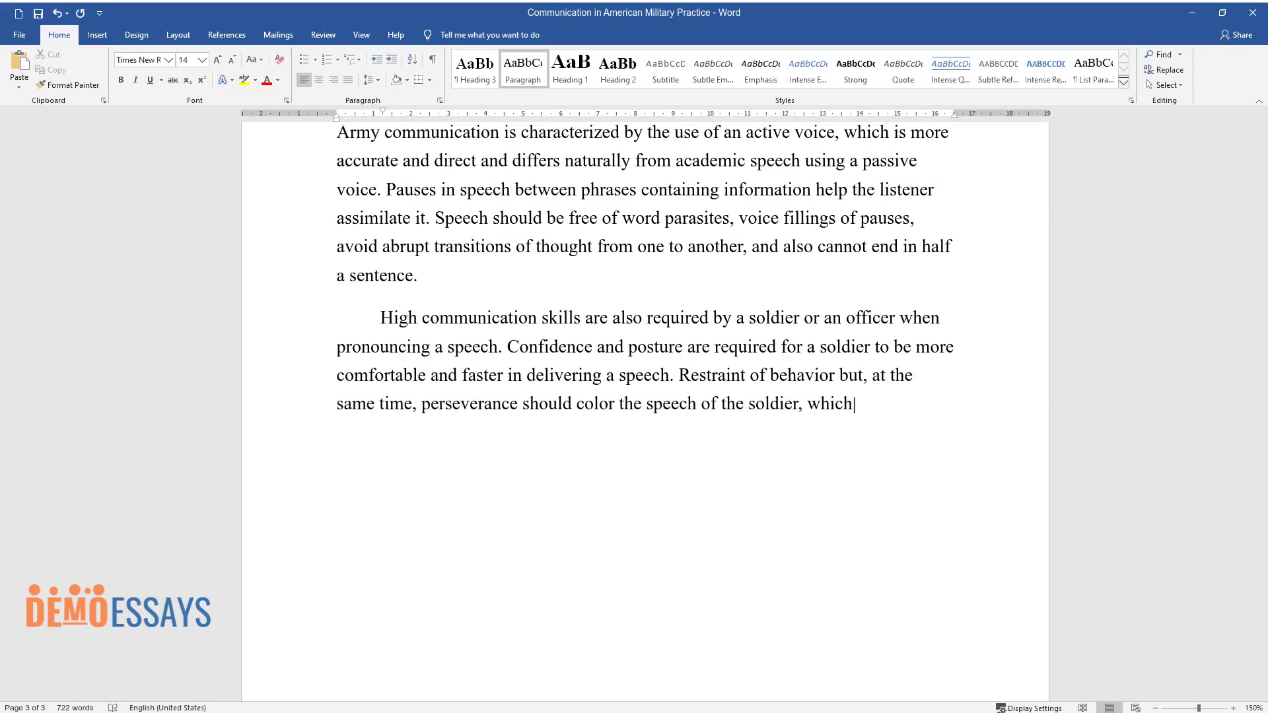
type(" should also be loud enough. All t")
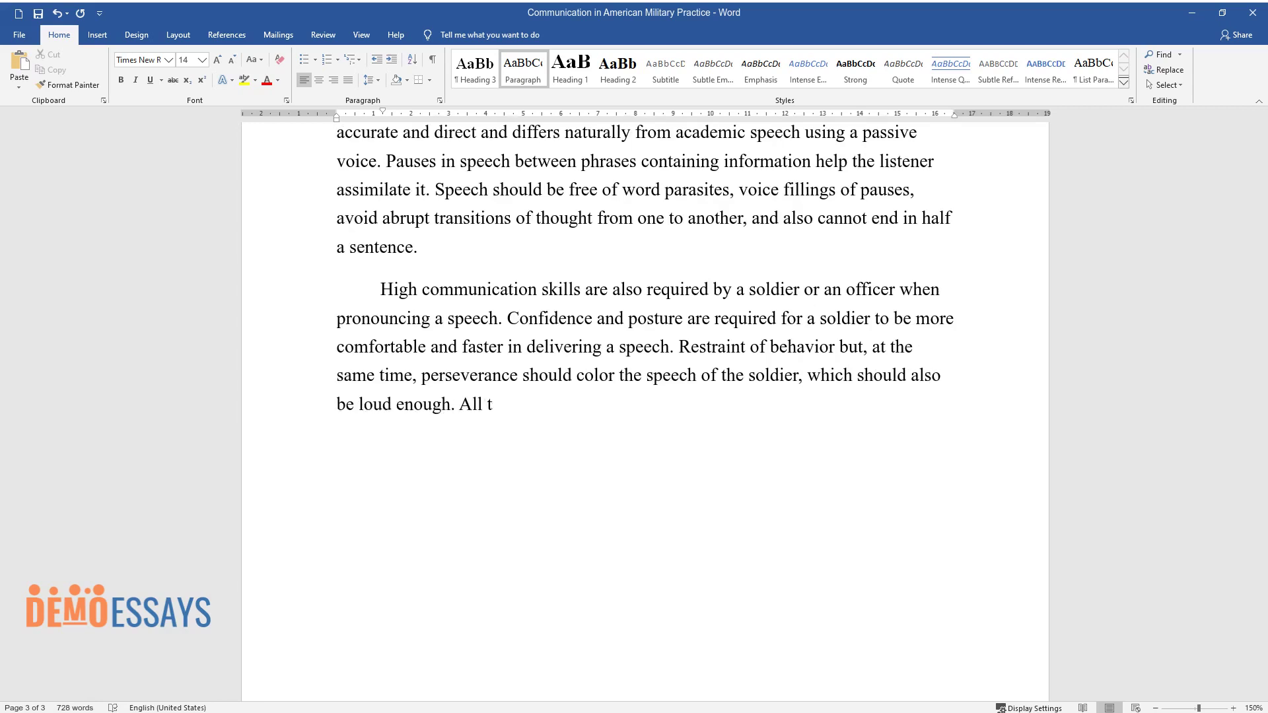
- Append "All the above rules of effective communication, such as focus, simplicity, and specificity, are required when giving a speech."
type("he above rules of effective commu")
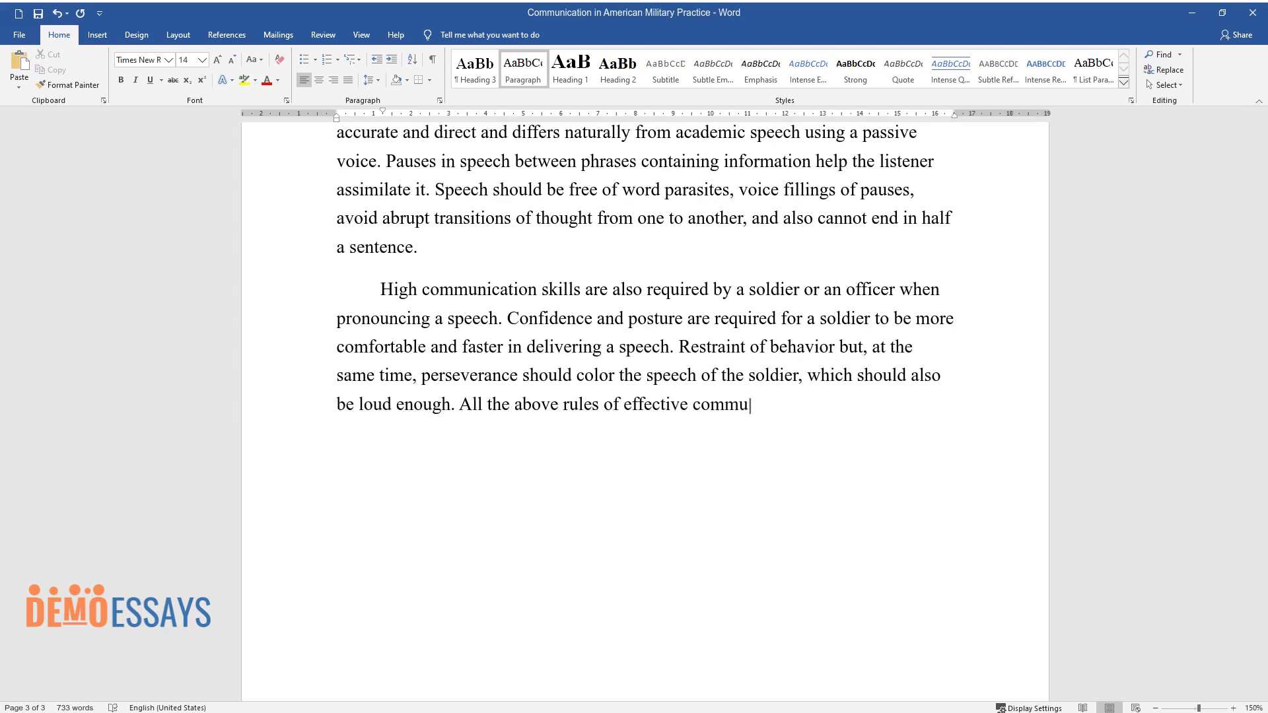
type("nication, such as focus, simplici")
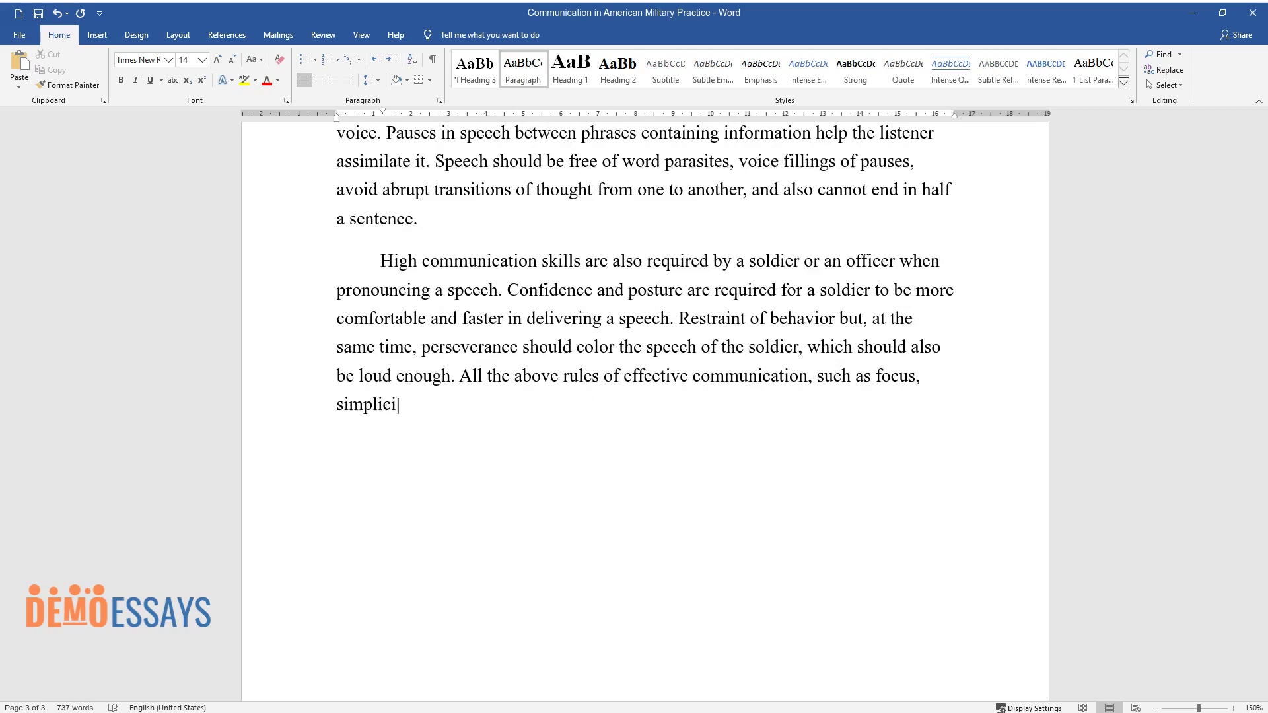
type("ty, and specificity, are required")
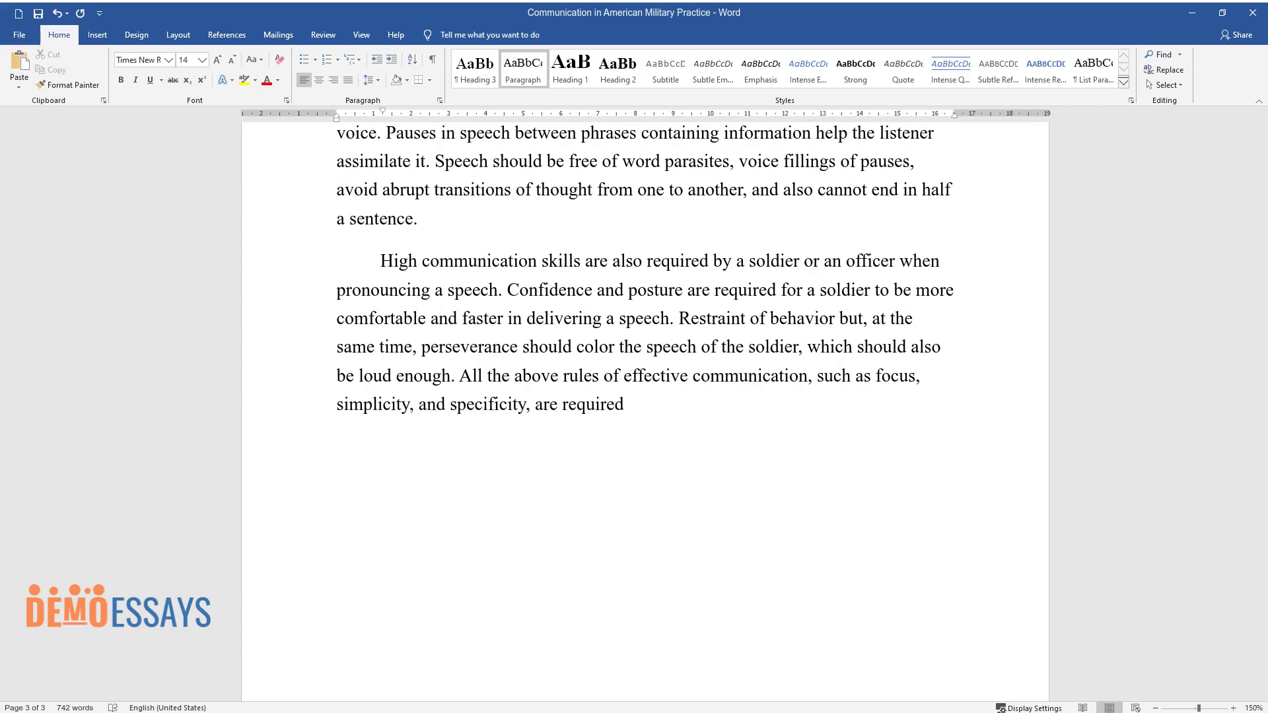
type(" when giving a speech. Information")
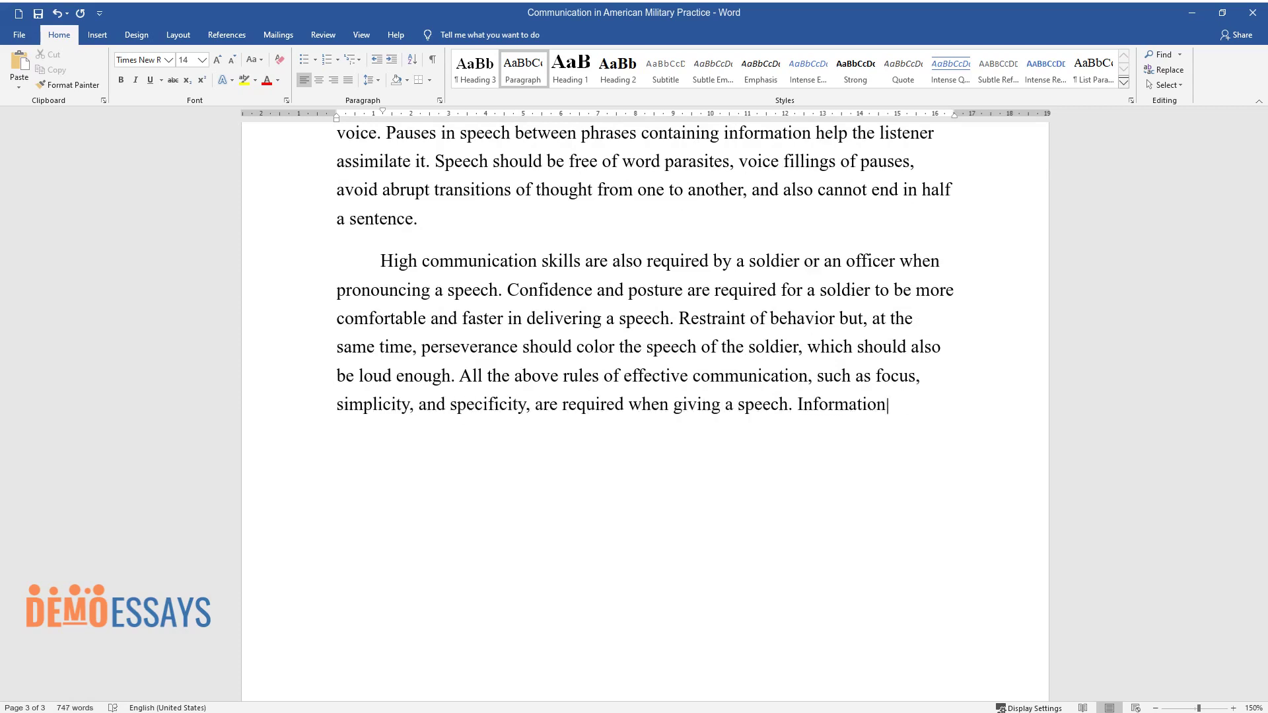
- Append "Information should be divided into clear and balanced blocks in length. Pauses highlight changes between ideas and can be further emphasized with gestures and movements."
type(" should be divided into clear and balanced blocks in lengt")
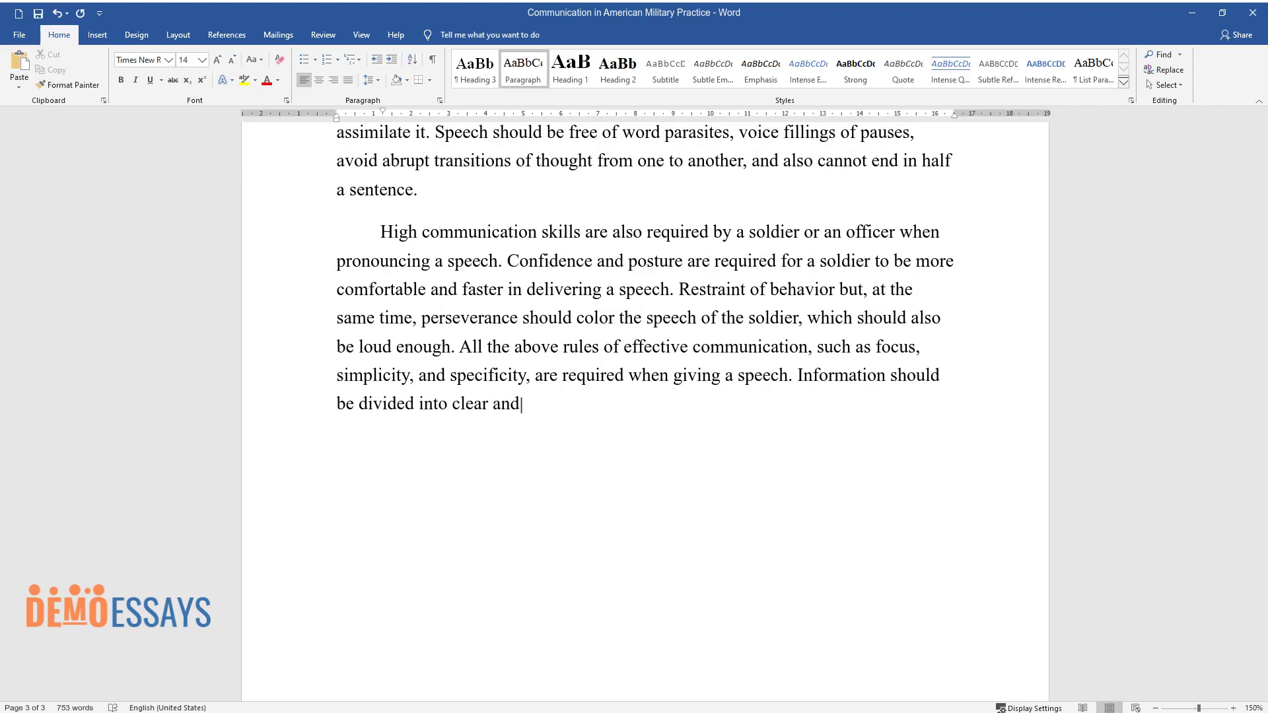
type("h. Pauses")
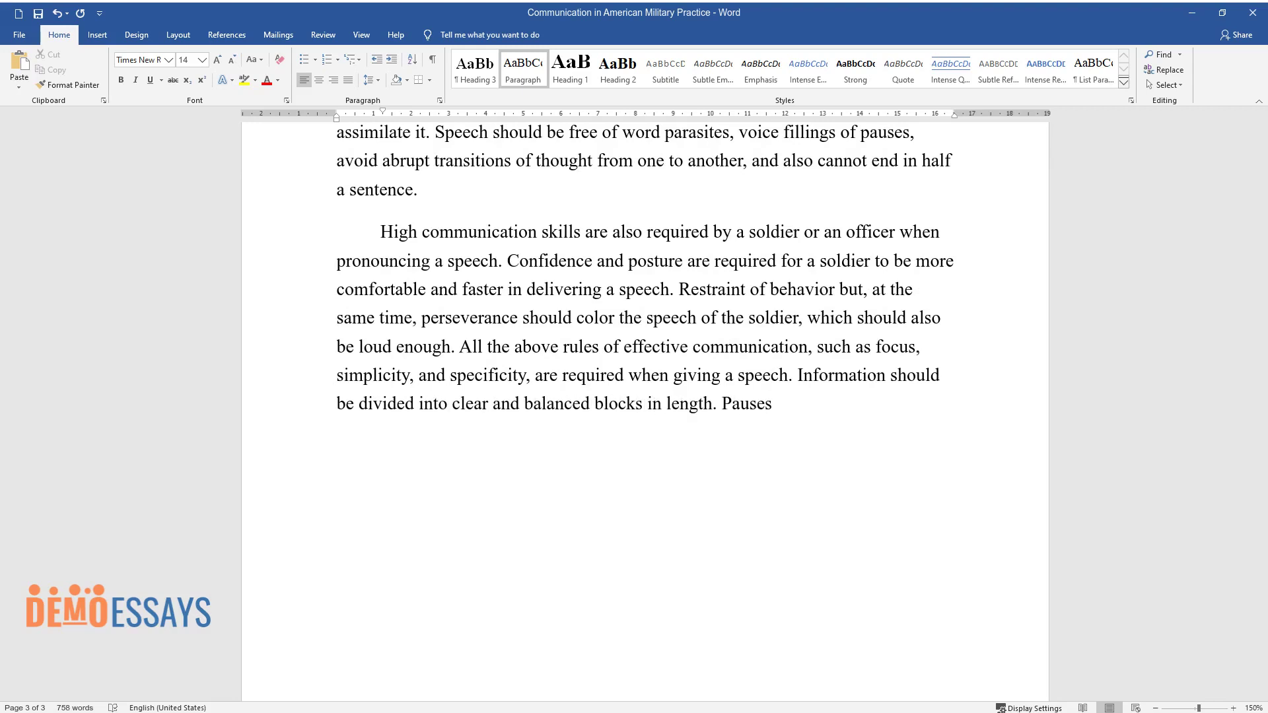
type(" highlight changes between ideas ")
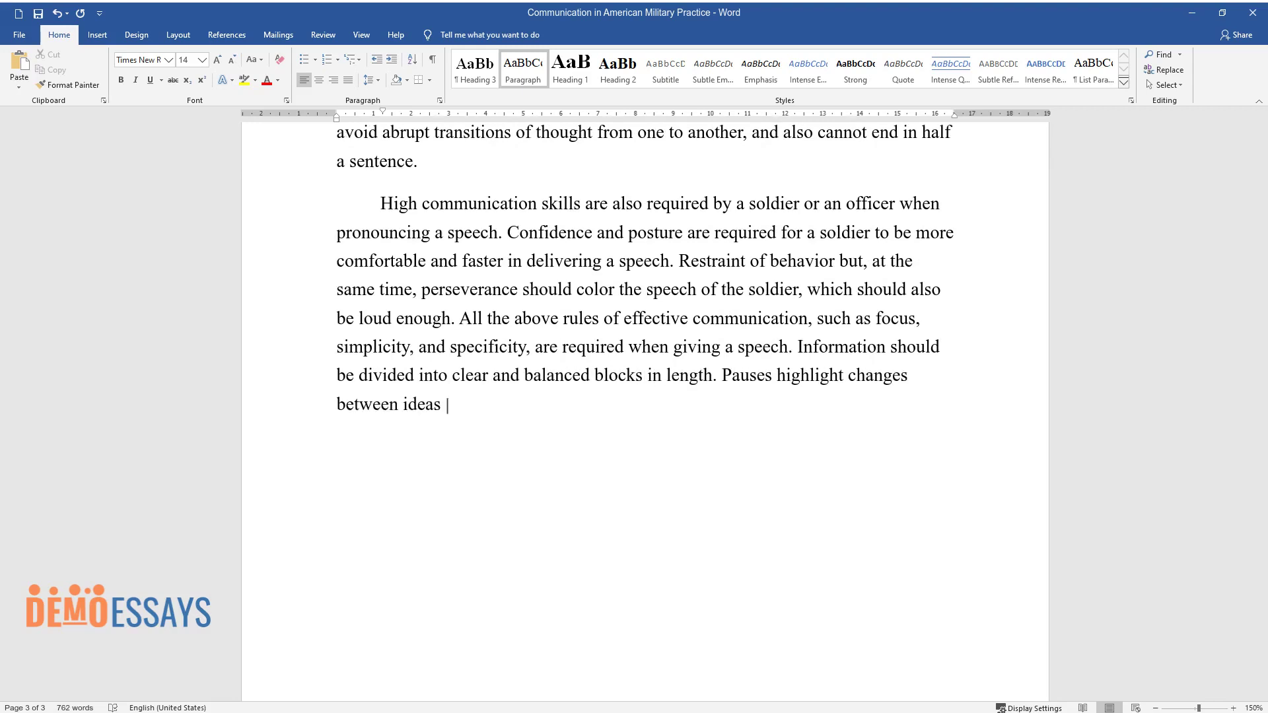
type("and can be further emphasized wit")
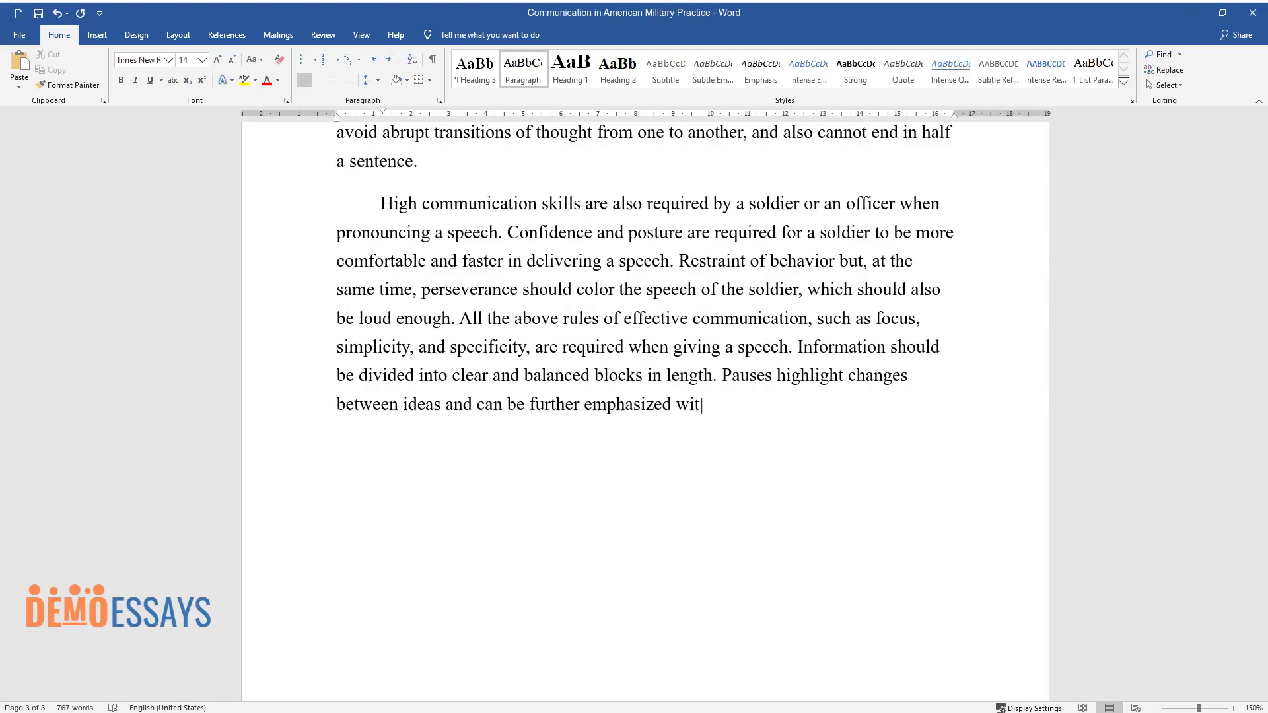
type("h gestures and movements.")
- Add the section heading "Conclusion" in the Heading 2 style below the finished paragraph
key("Return")
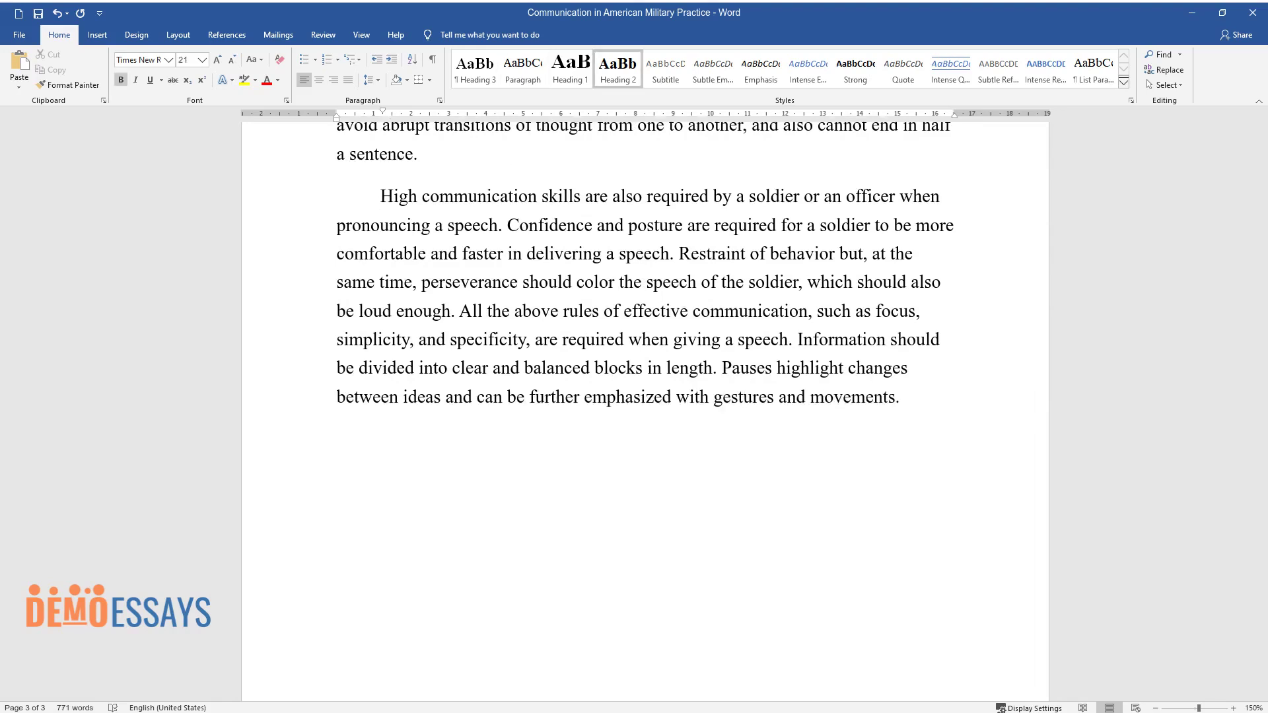
type("Conclusion")
key("Return")
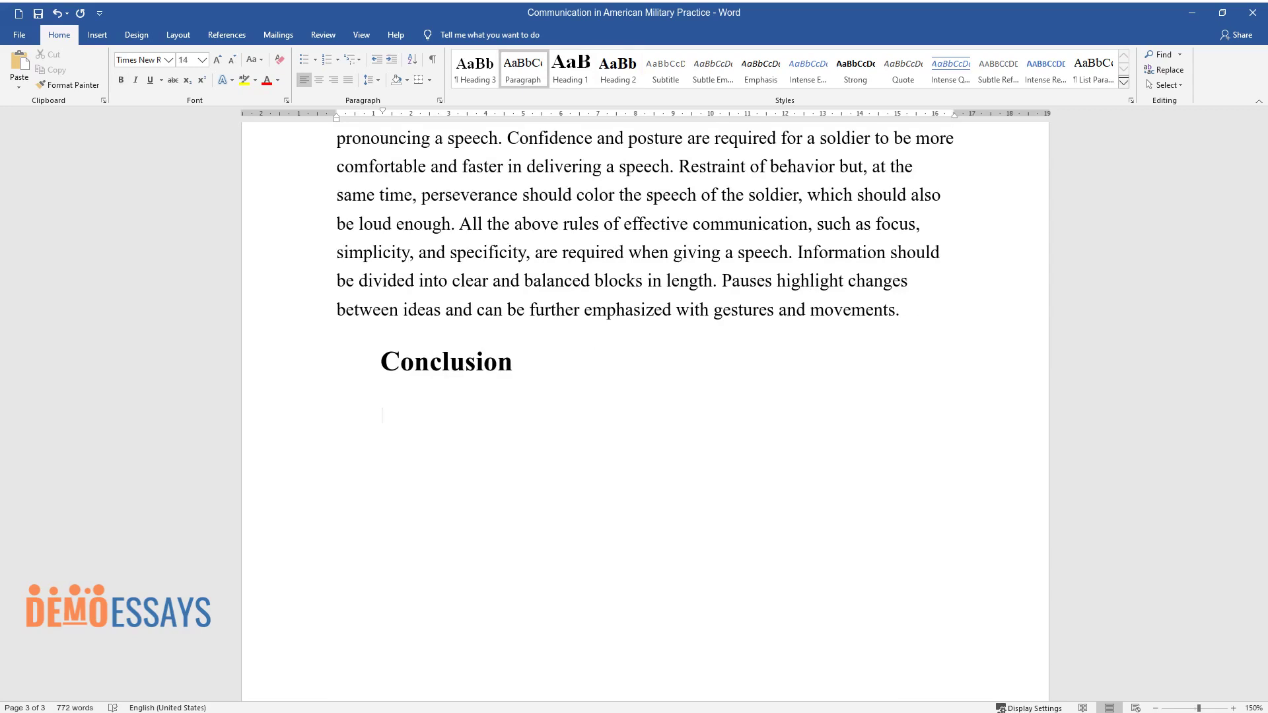
- Start the conclusion's paragraph with "A clear ability to communicate, listen, speak, and process information can be extremely useful in military practice."
type("A clear abilit")
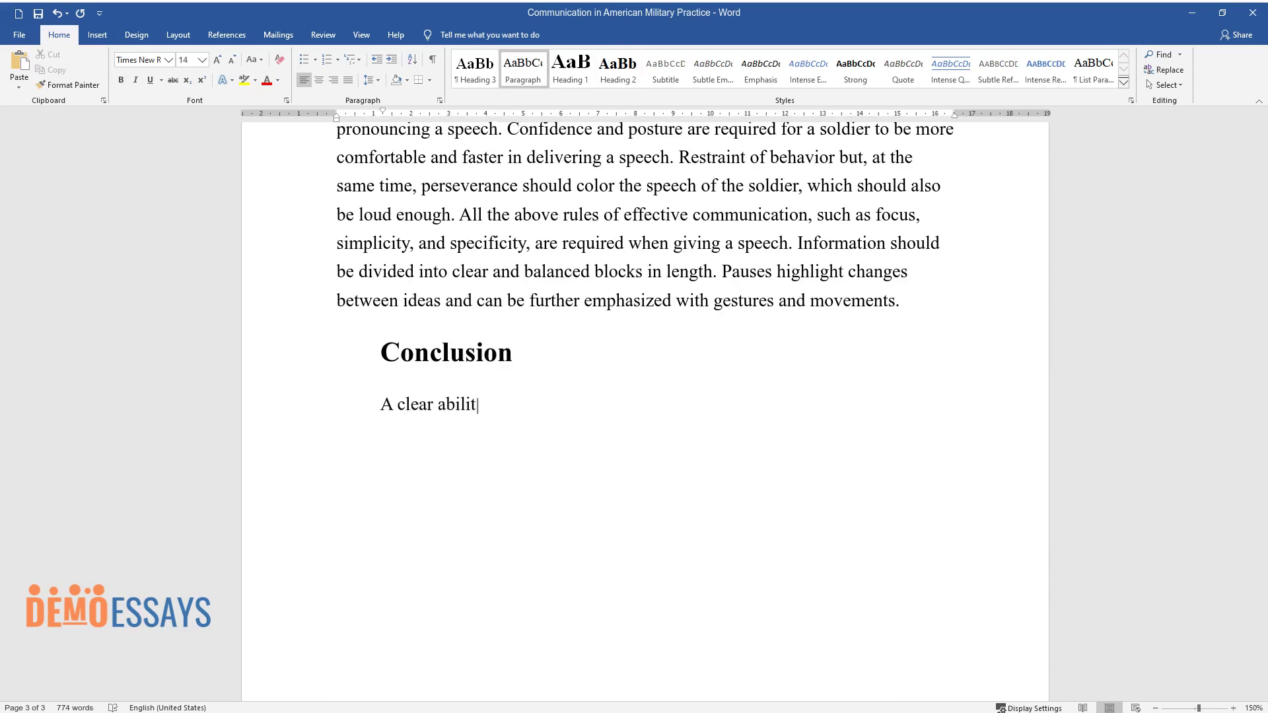
type("y to communicate, listen, speak, a")
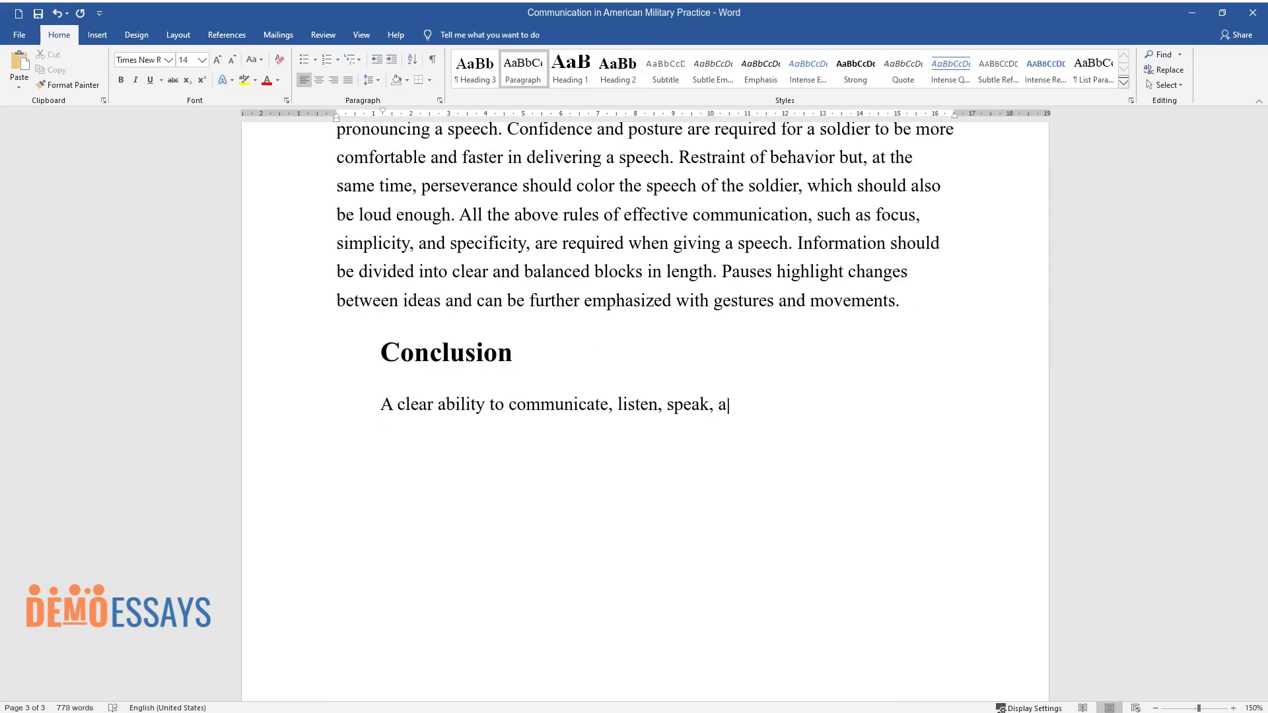
type("nd process information can be extr")
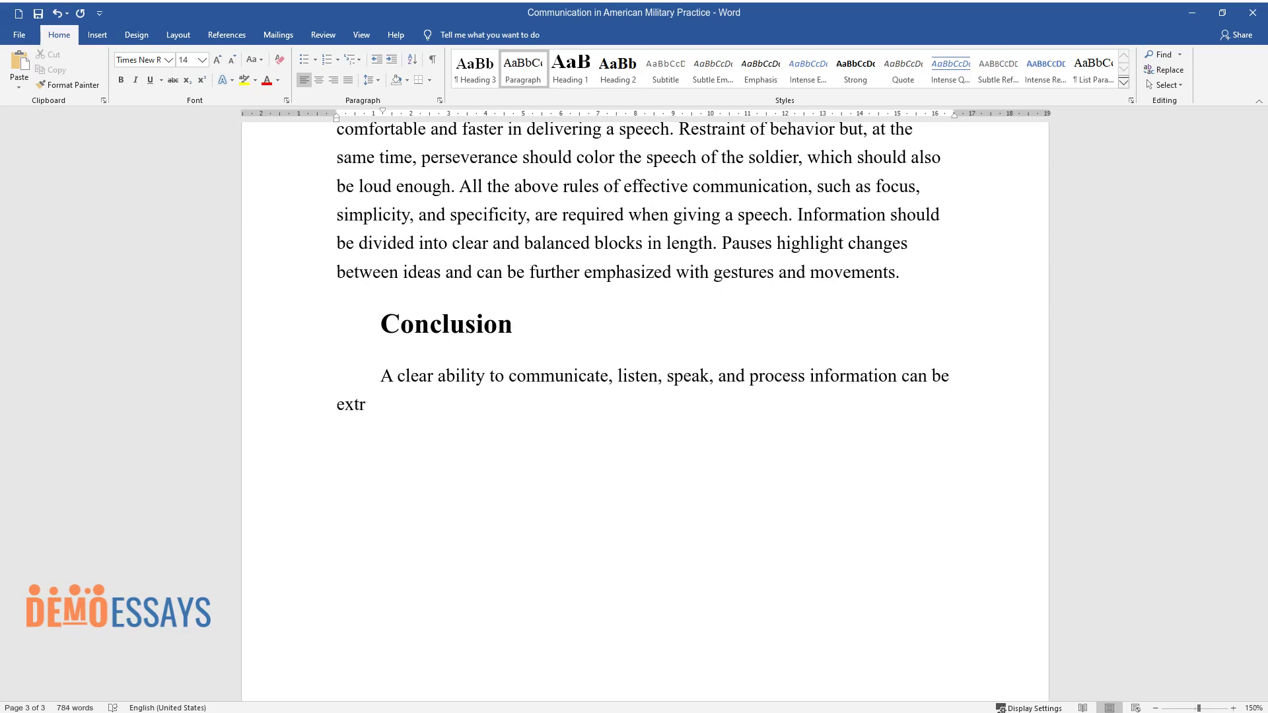
type("emely useful in military practice")
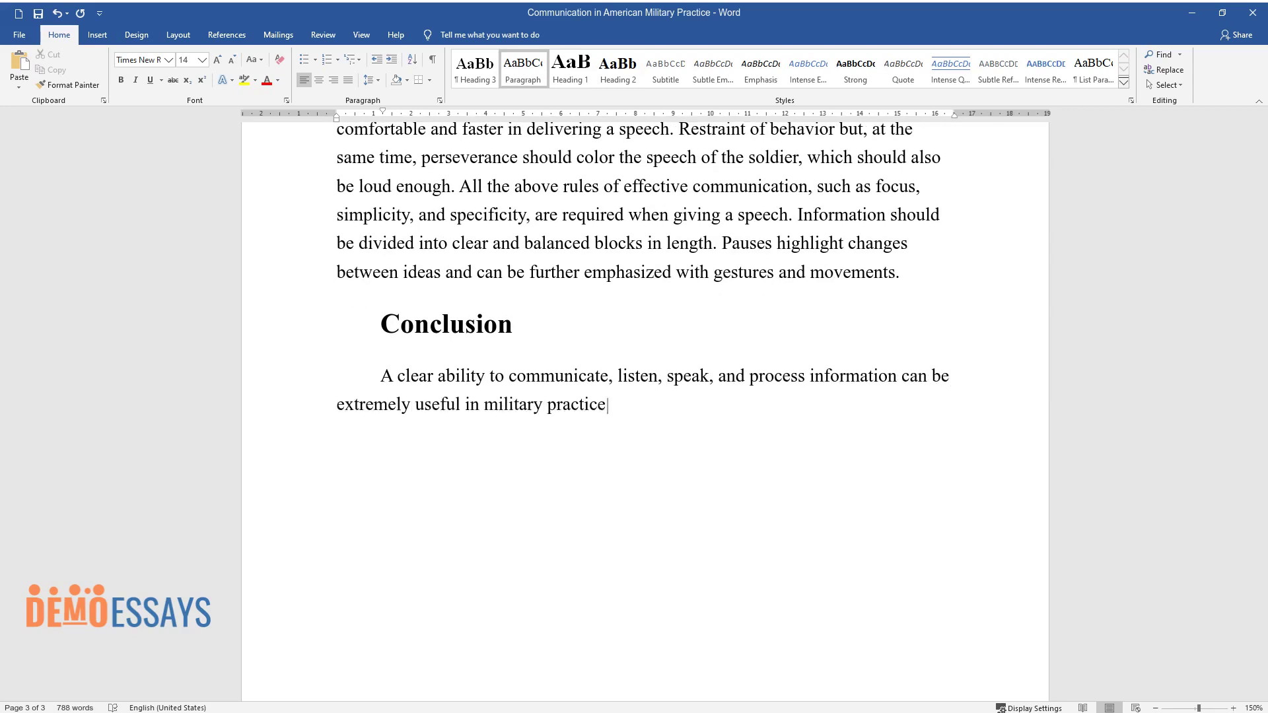
- Append "Obviously, a soldier needs not only to blindly follow orders but also to understand their meaning and to perceive the logic of a military operation."
type(". Obviously, a soldier needs not o")
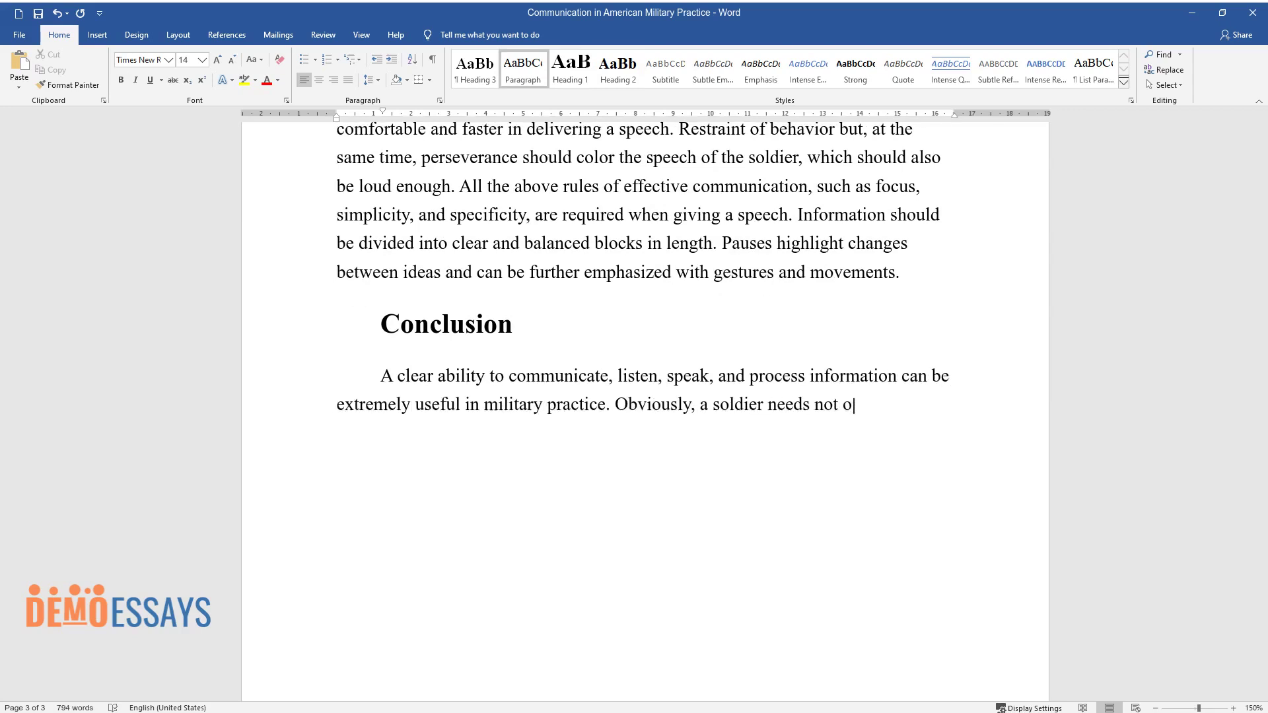
type("nly to blindly follow orders but al")
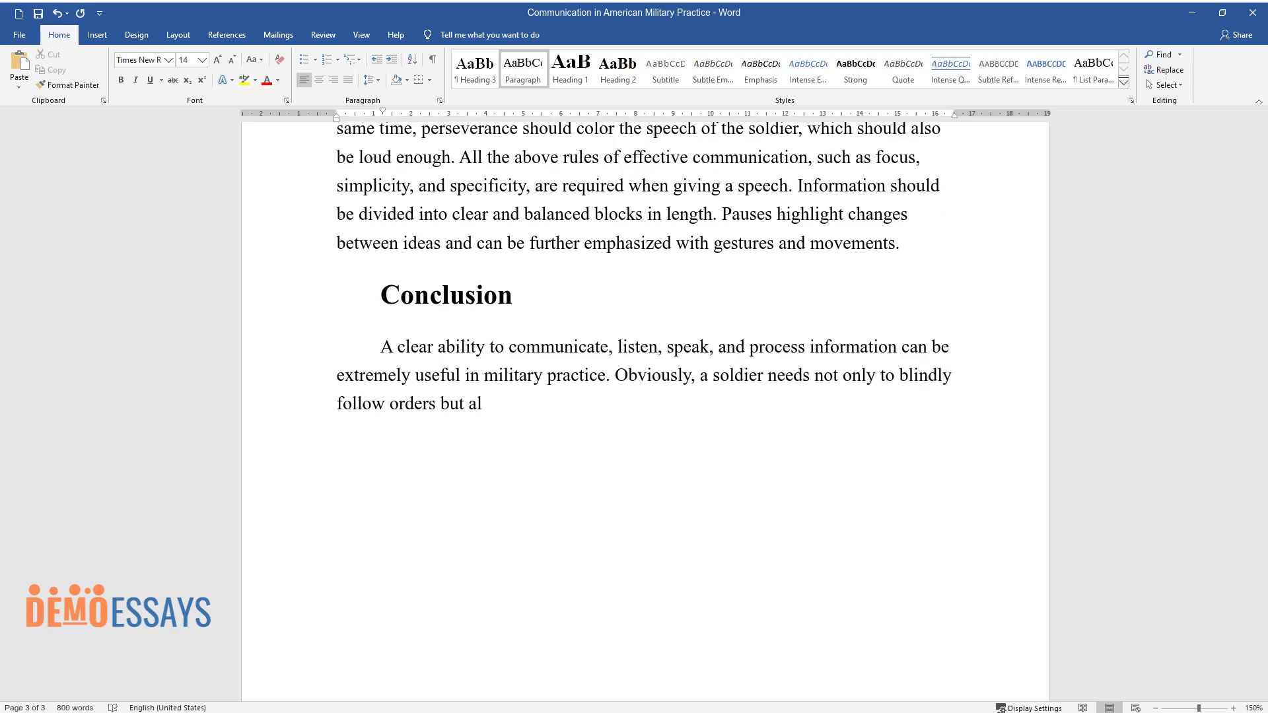
type("so to understand their meaning and")
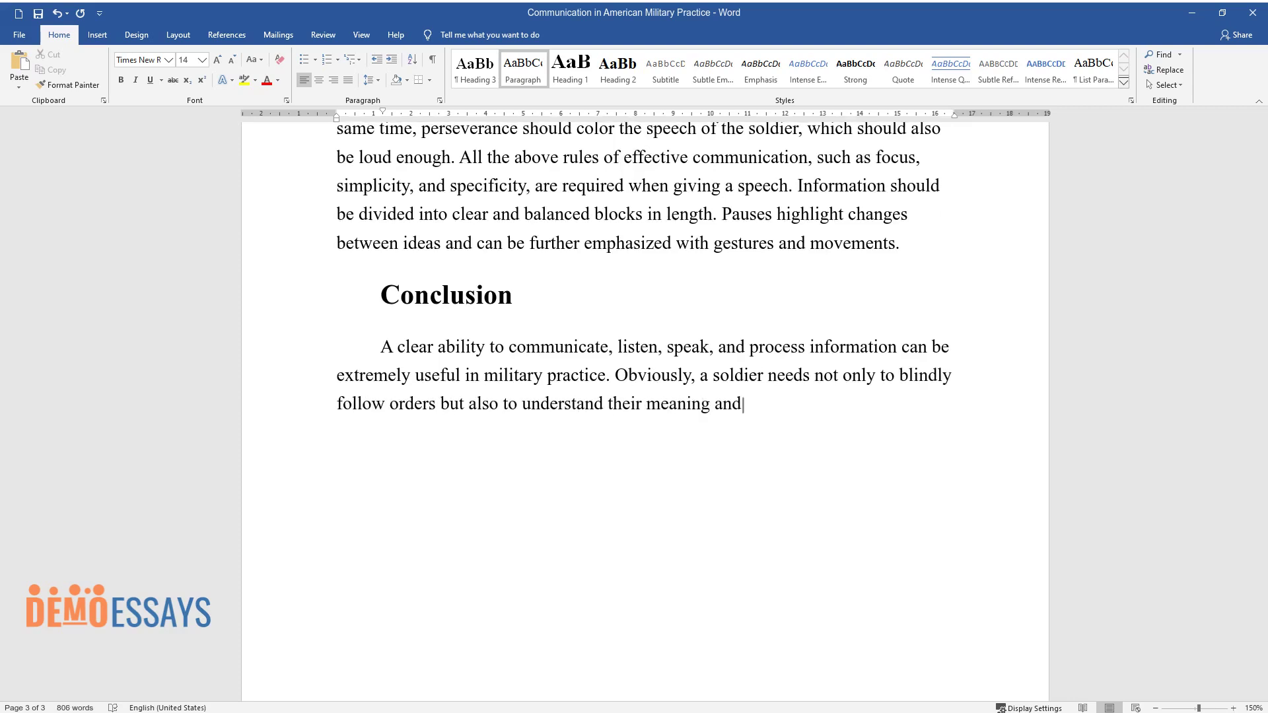
type(" to perceive the logic of a military opera")
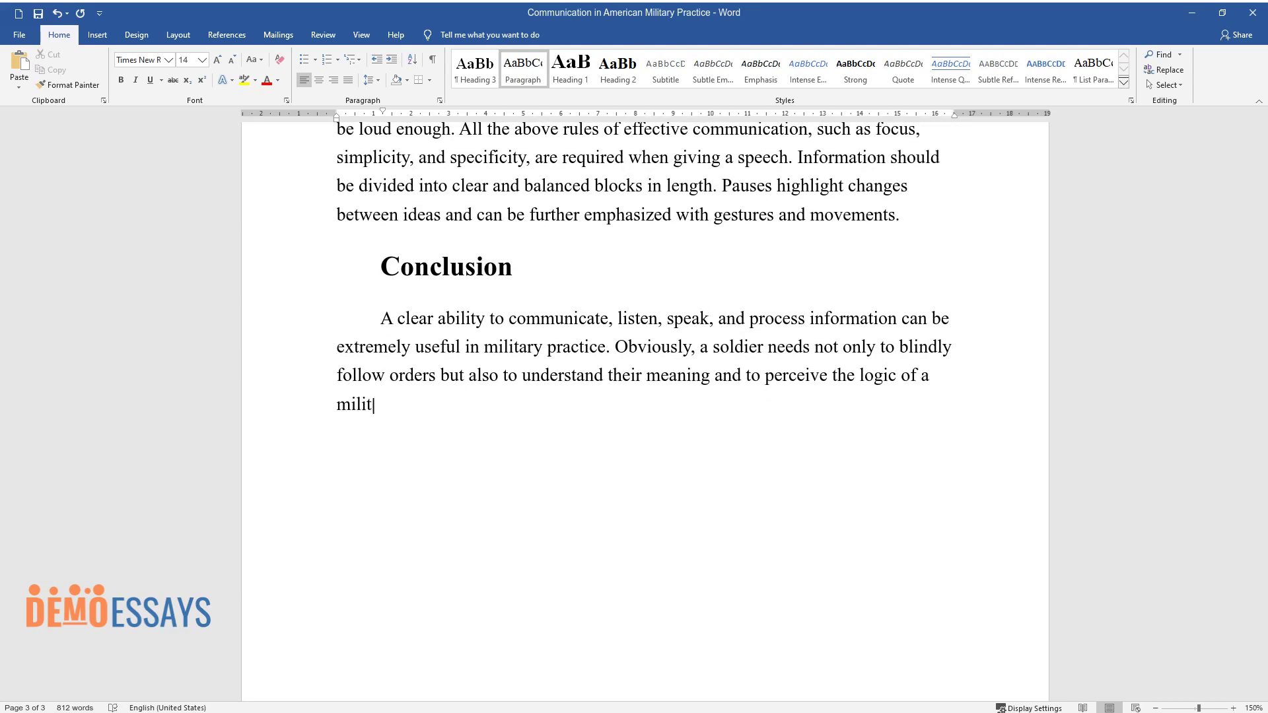
- Append "Just for this, the skill of listening is also needed since the ability to perceive, and process information is the key to the effective execution of orders."
type("tion. Just for this, the ")
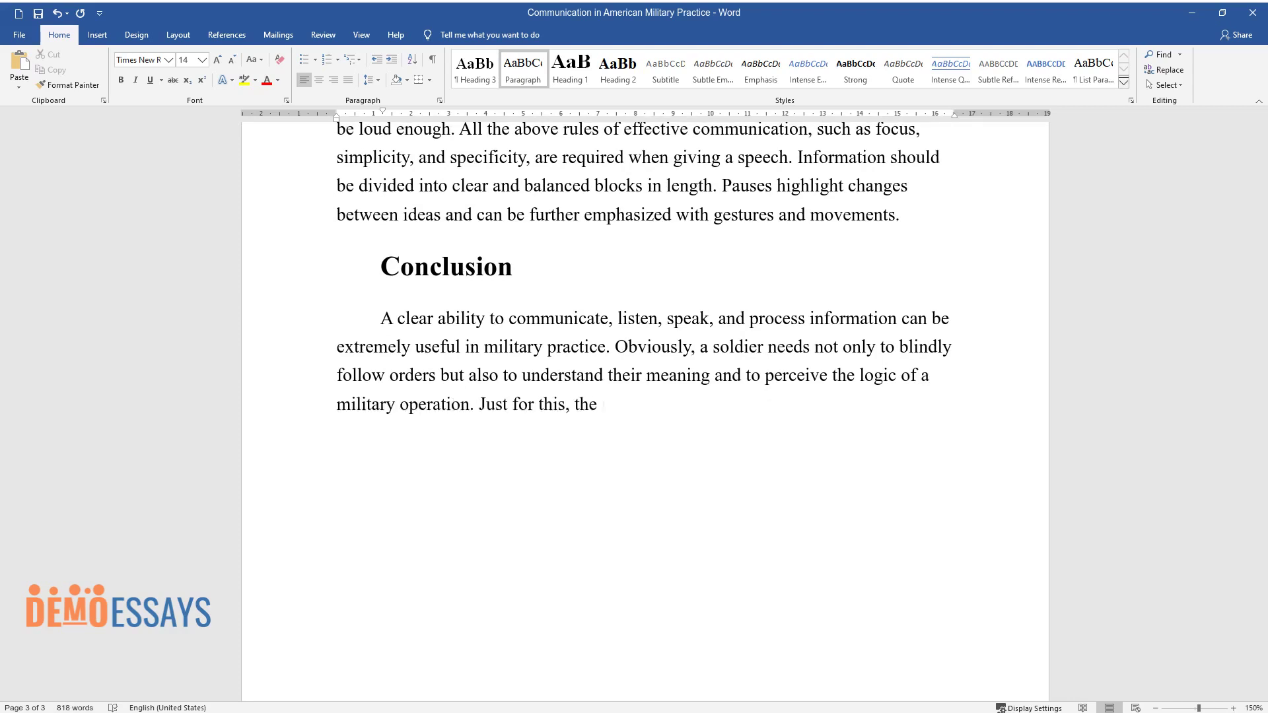
type("skill of listening is also needed ")
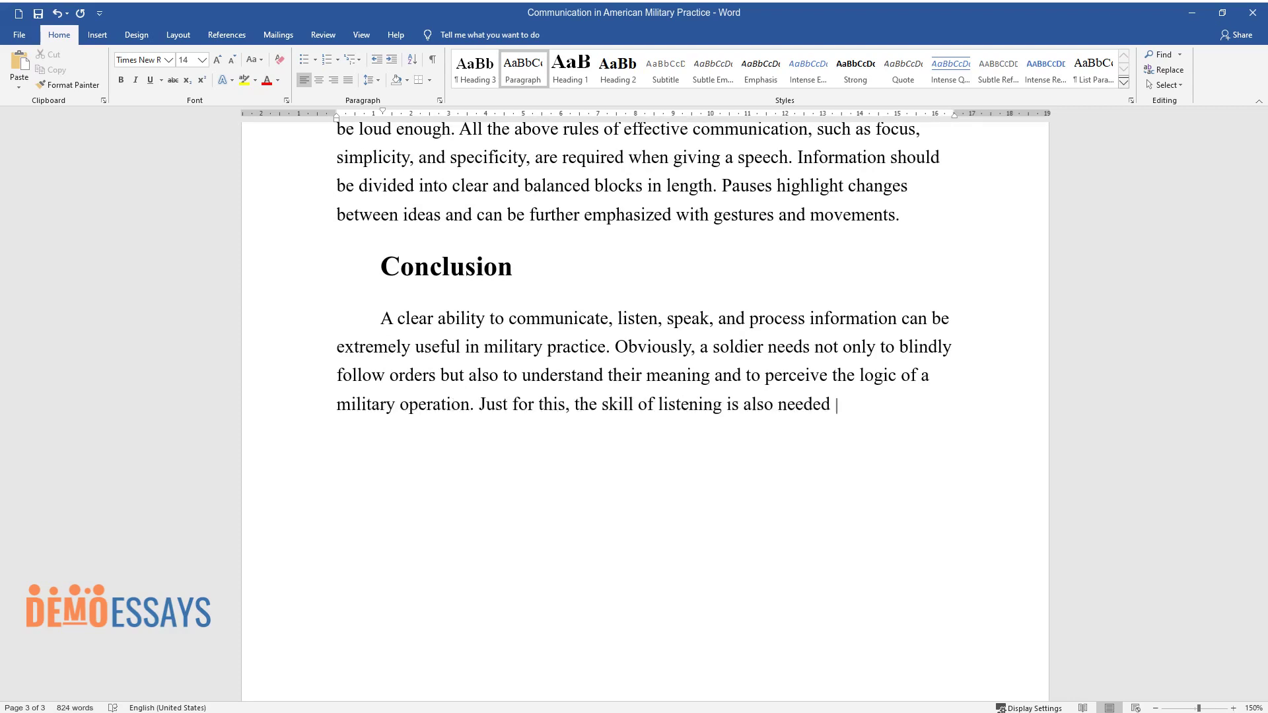
type("since the ability to perc")
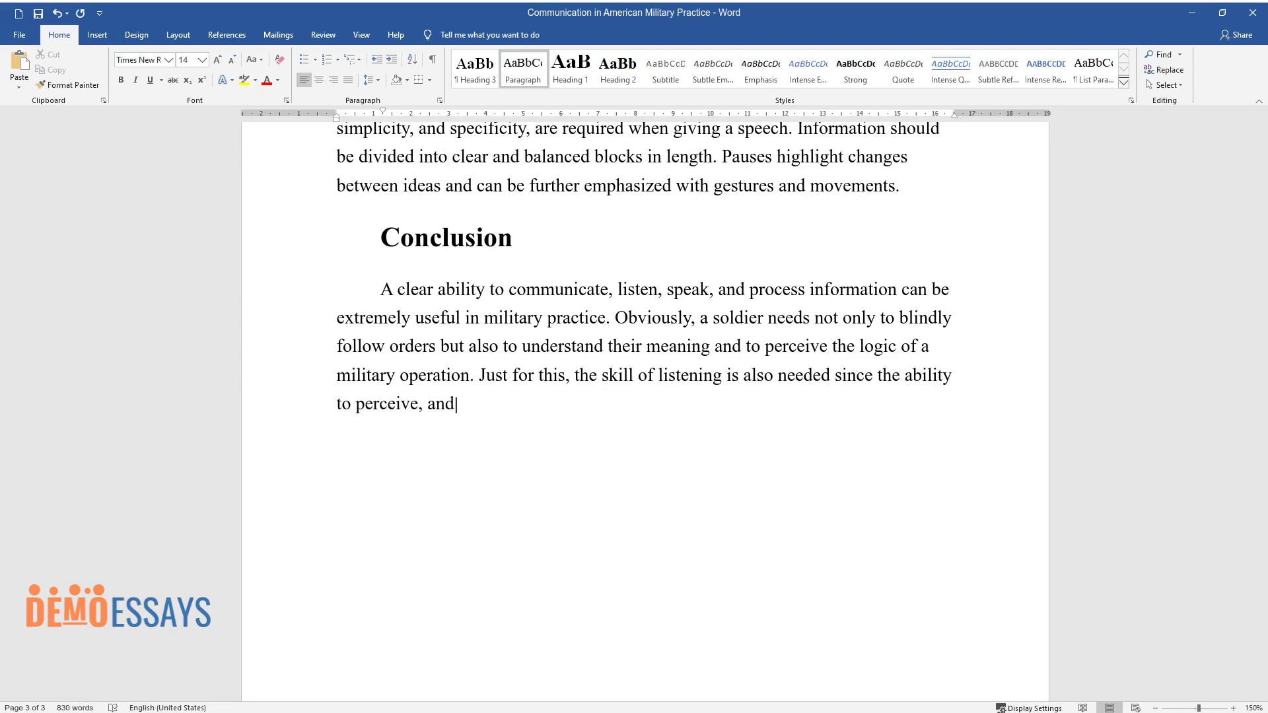
type("eive, and process information is the key to")
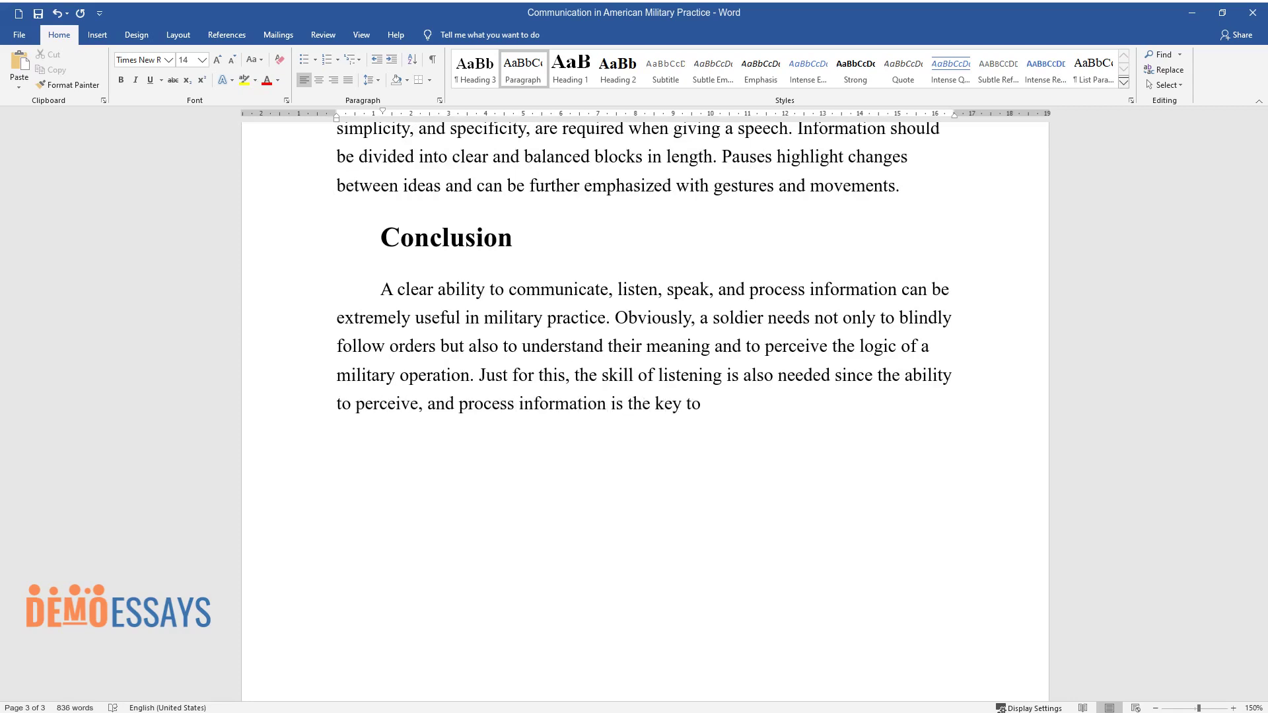
type(" the effective execution of orders")
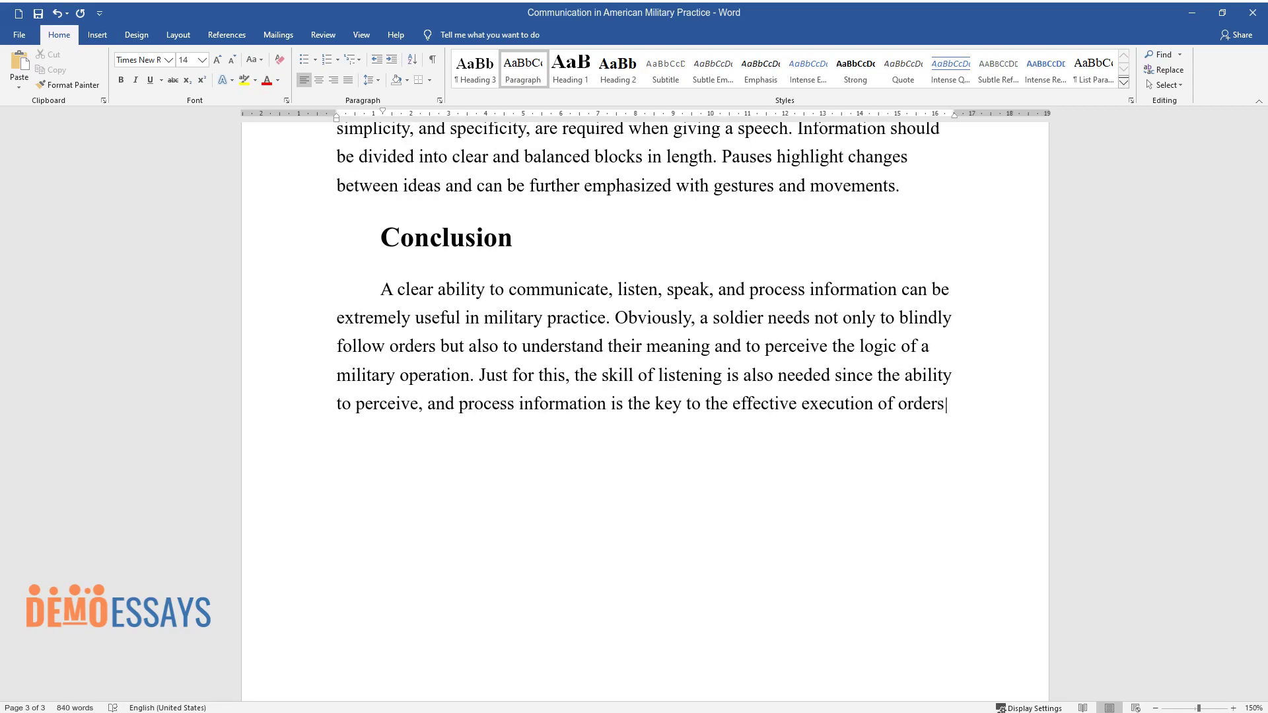
- Continue the conclusion with "Moreover, communication skills are always inherent in leaders to be able to subsequently achieve an"
type(". Moreover, communication skills a")
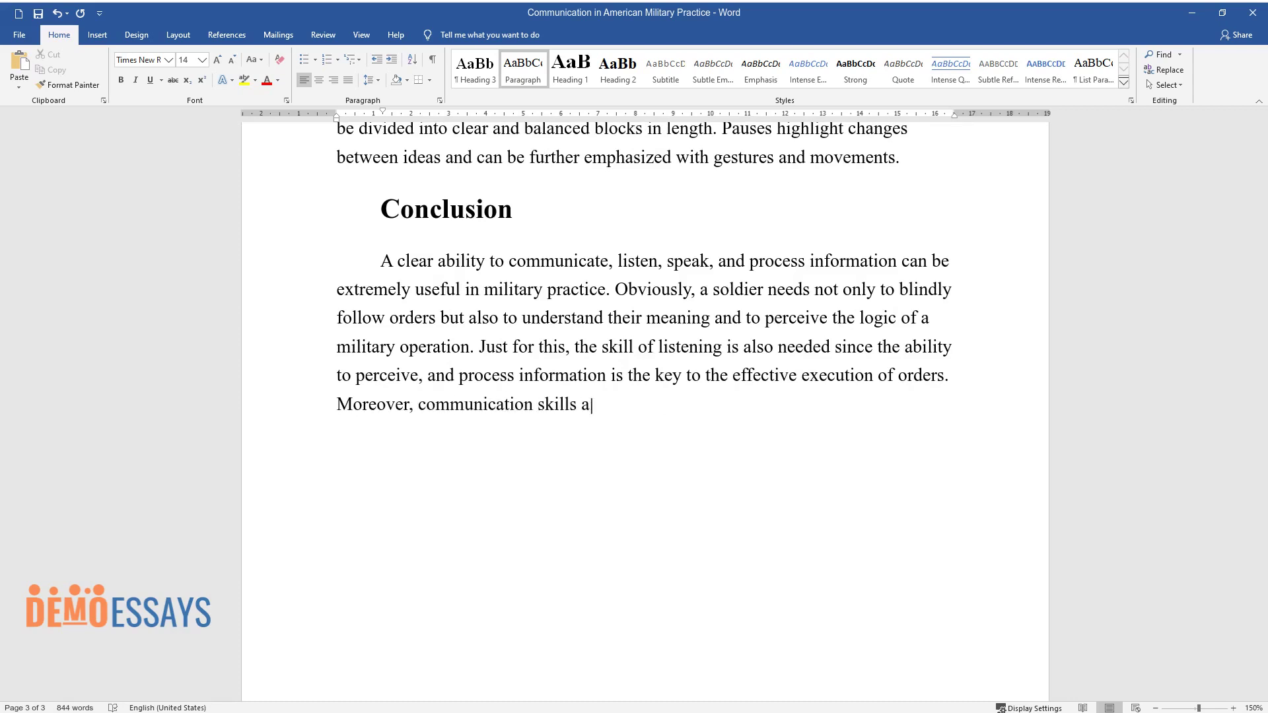
type("re always inherent in leaders to ")
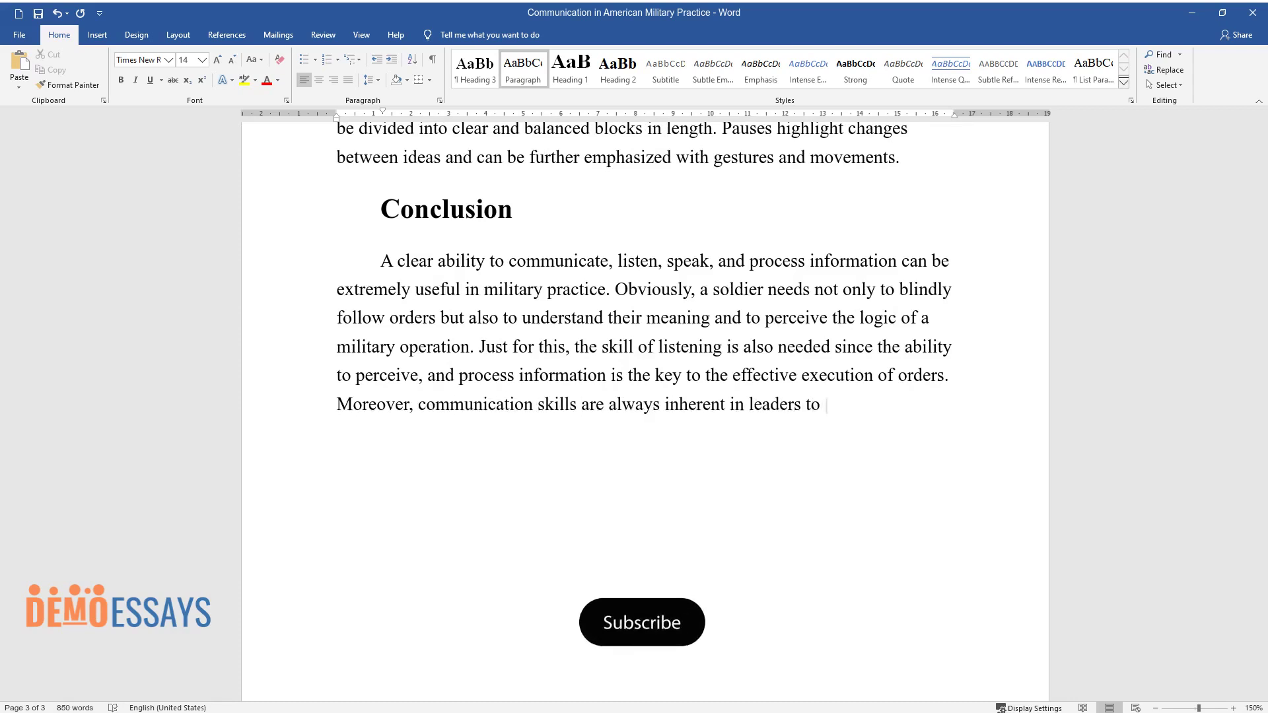
type("be able to subsequently achieve an ")
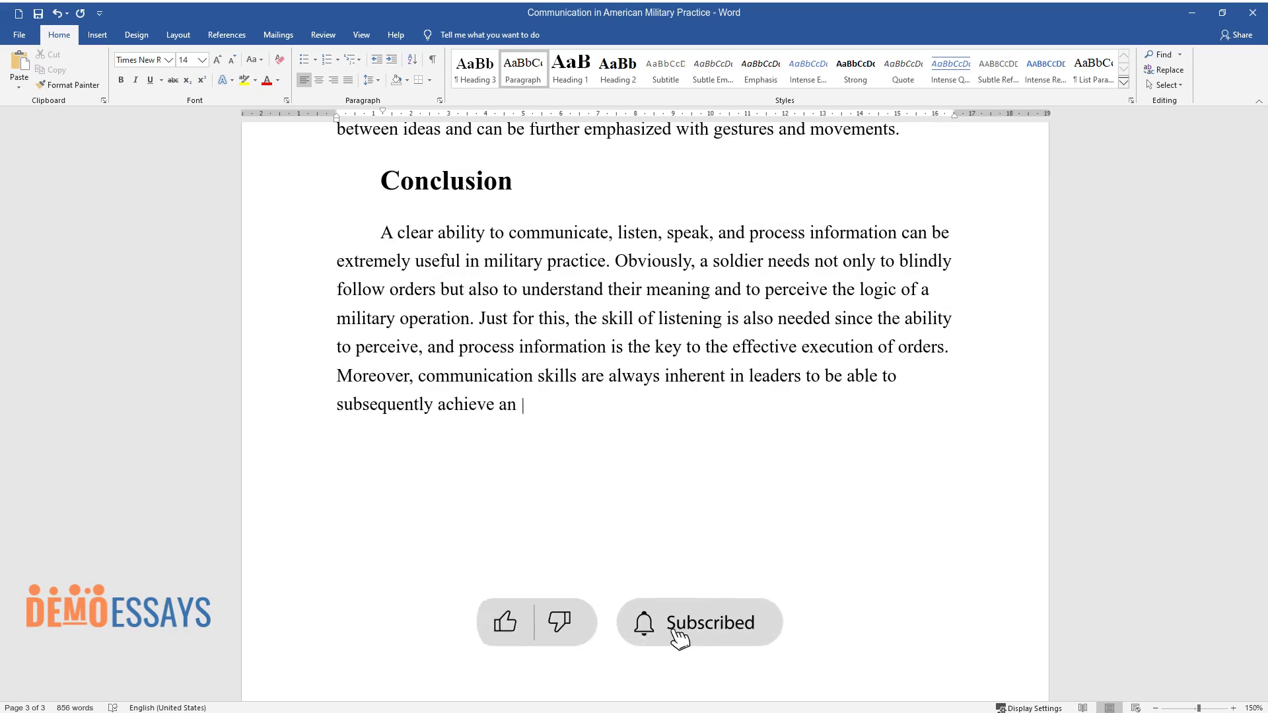
- Finish the conclusion's last sentence with "effective result from a group of soldiers, it is required to be a trained and experienced speaker."
type("effective result from a group of ")
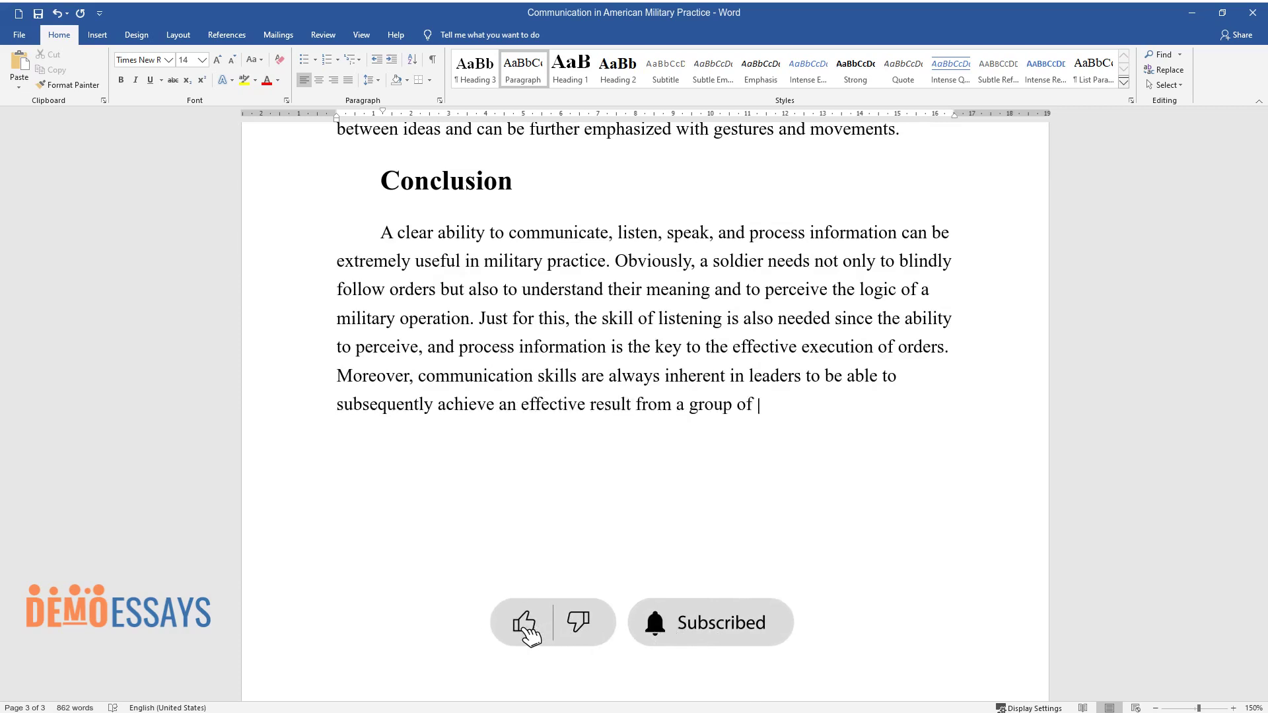
type("soldiers, it is required to be a trained and experienced spe")
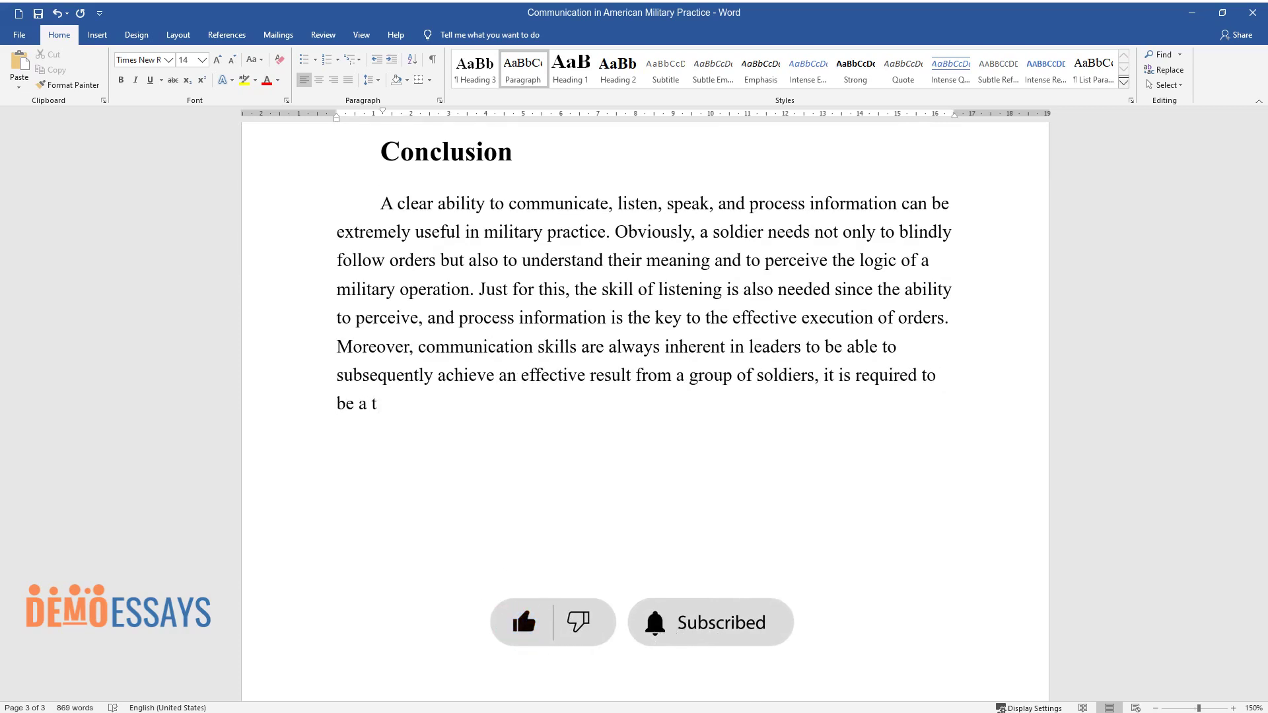
type("aker.")
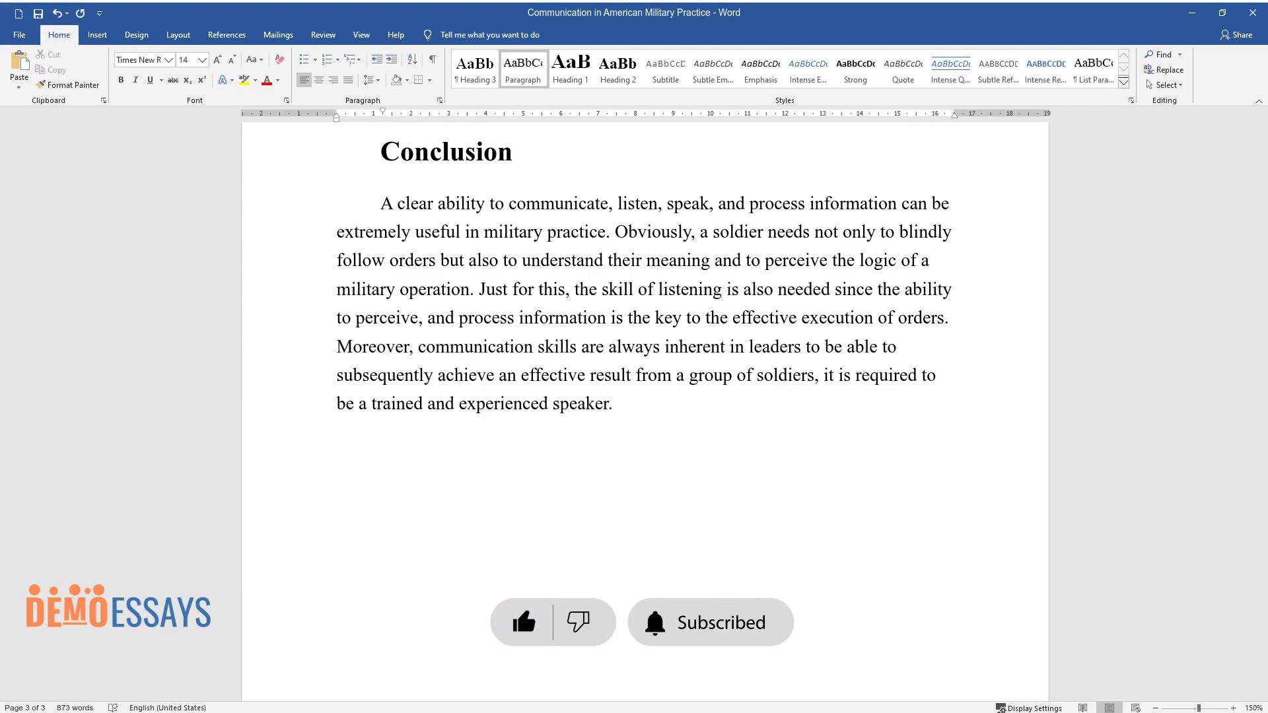